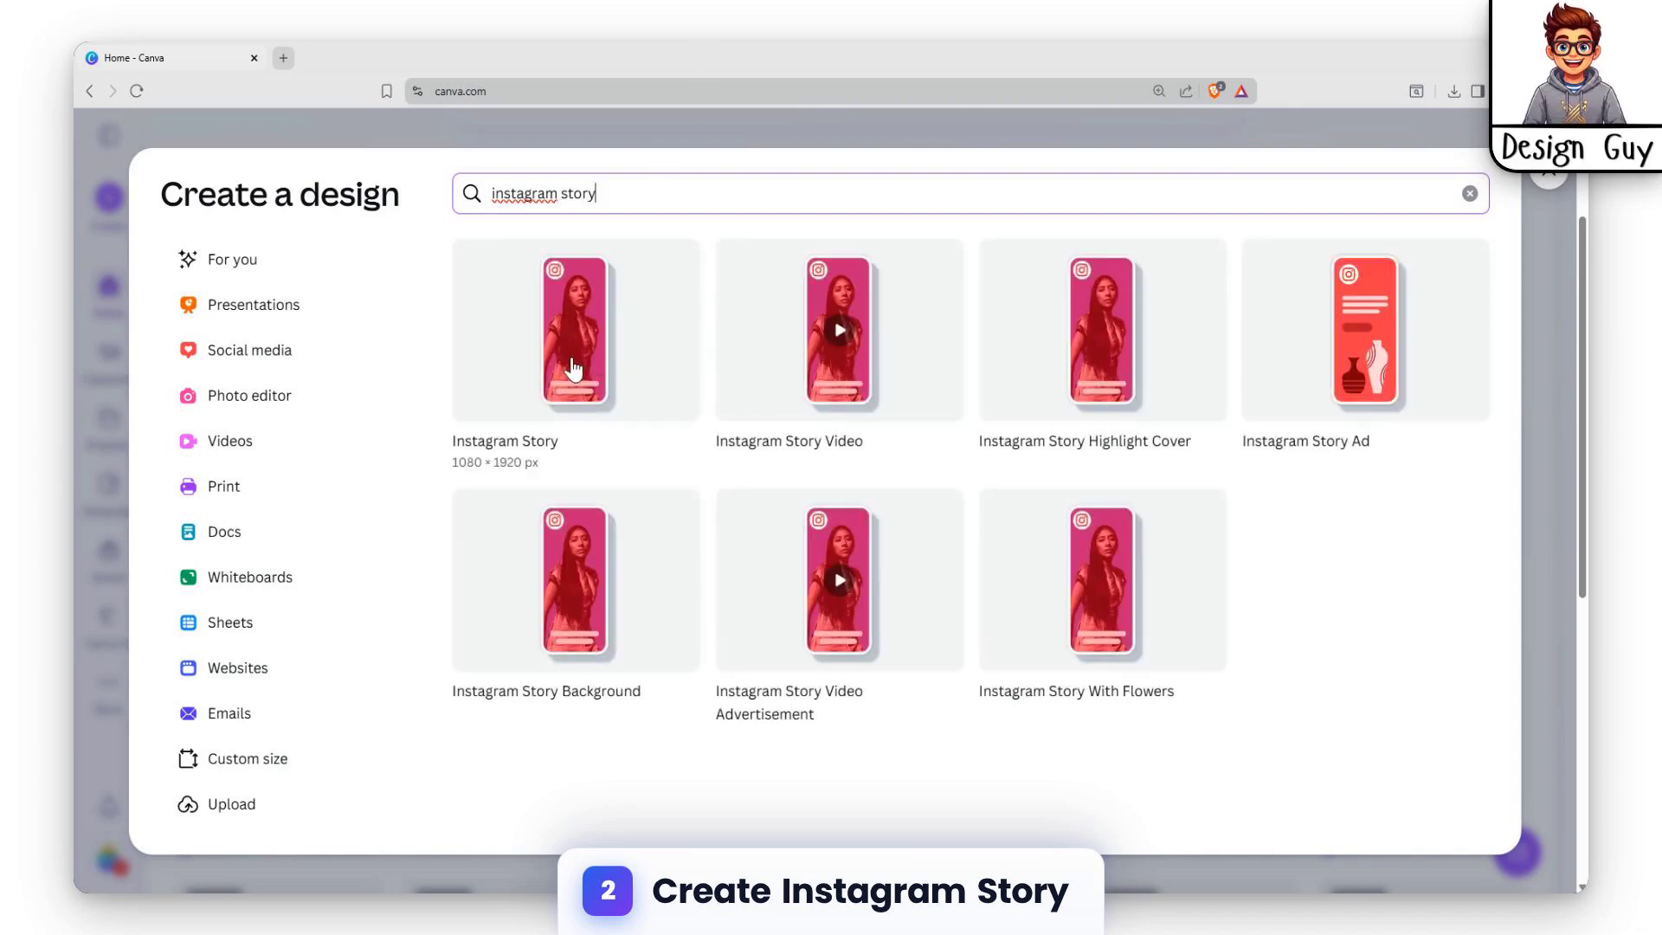
# Create a 1080 × 1920 px Instagram Story design and apply the Goodbye April wine glass template to its page.
pyautogui.click(539, 409)
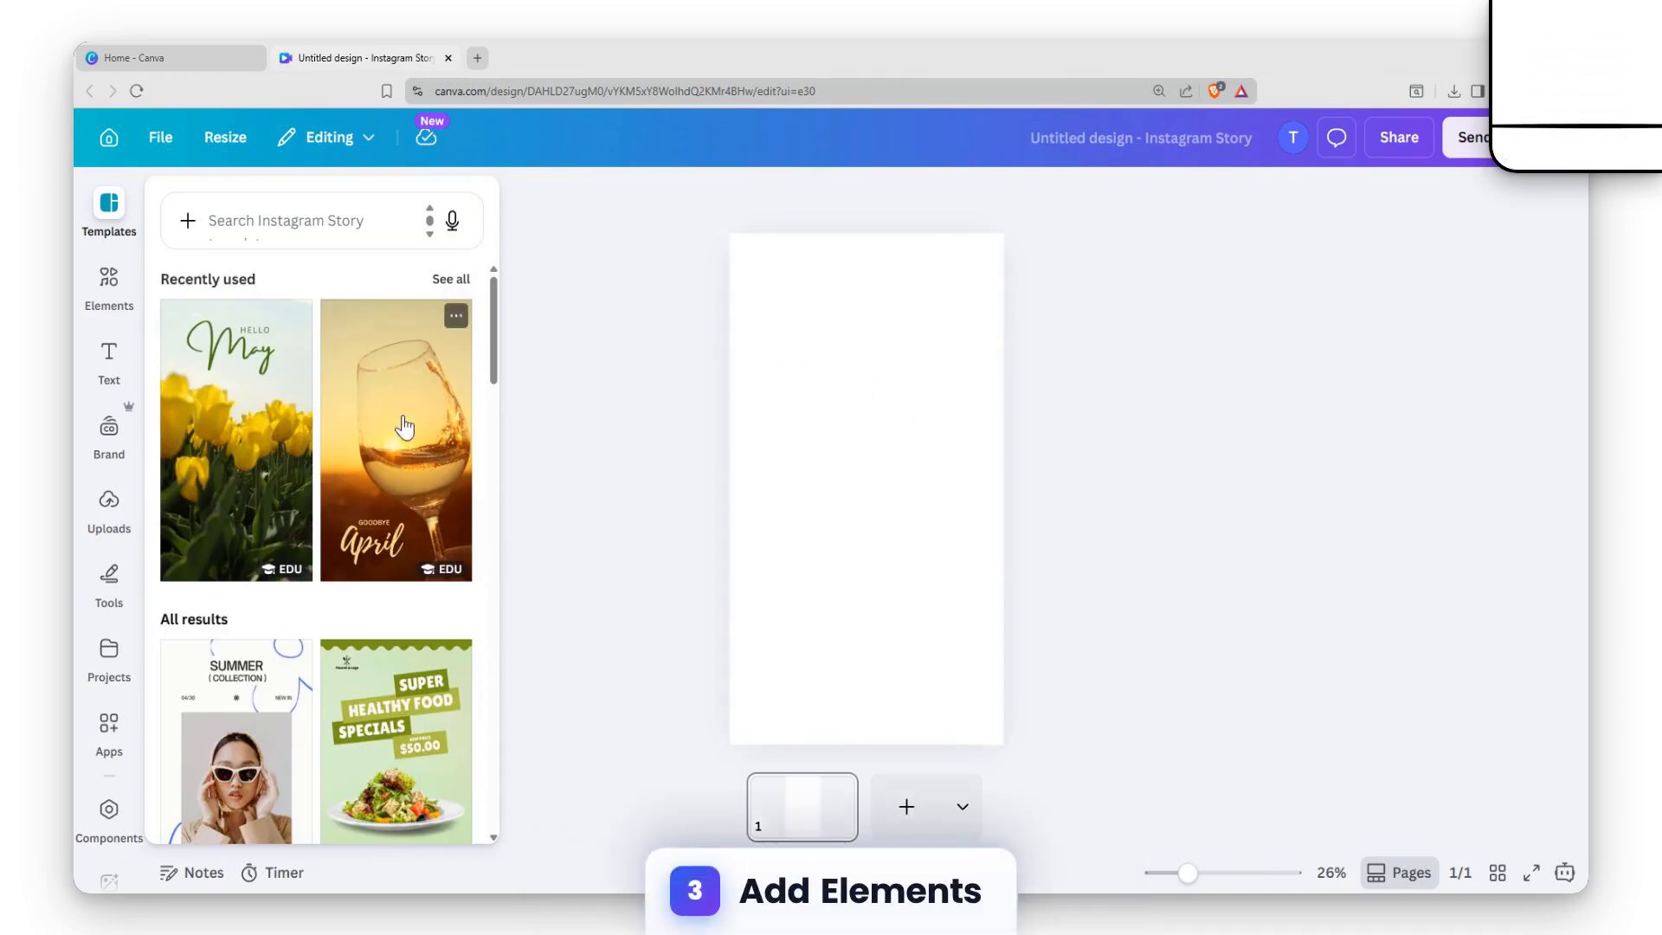
pyautogui.click(426, 424)
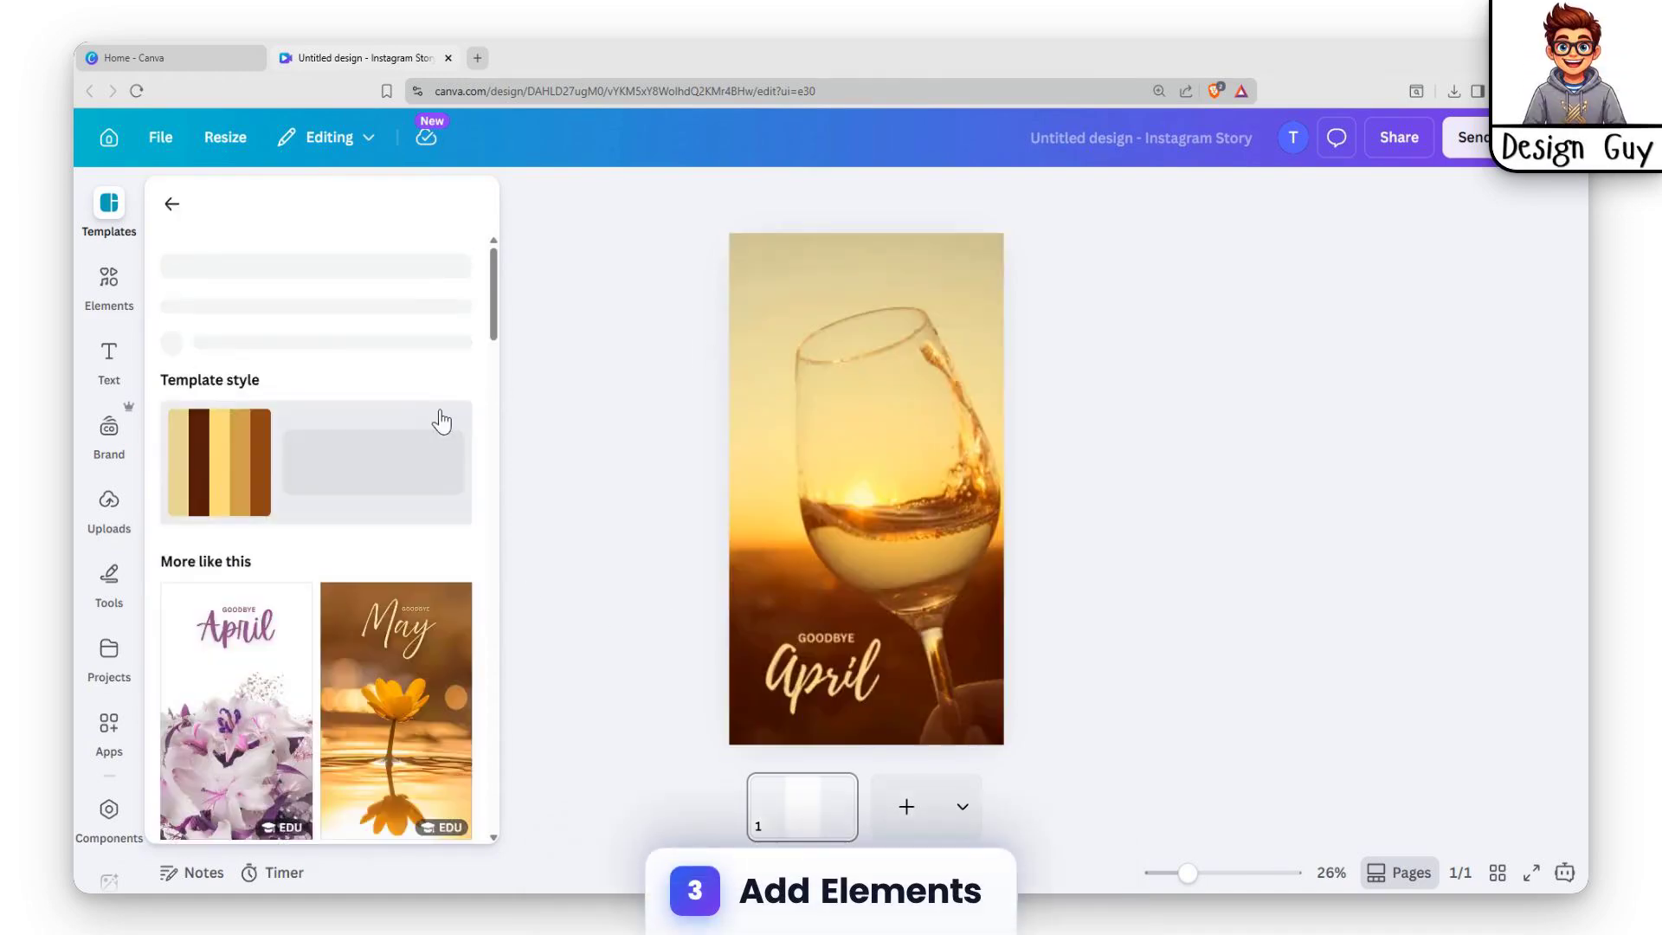
pyautogui.click(1090, 498)
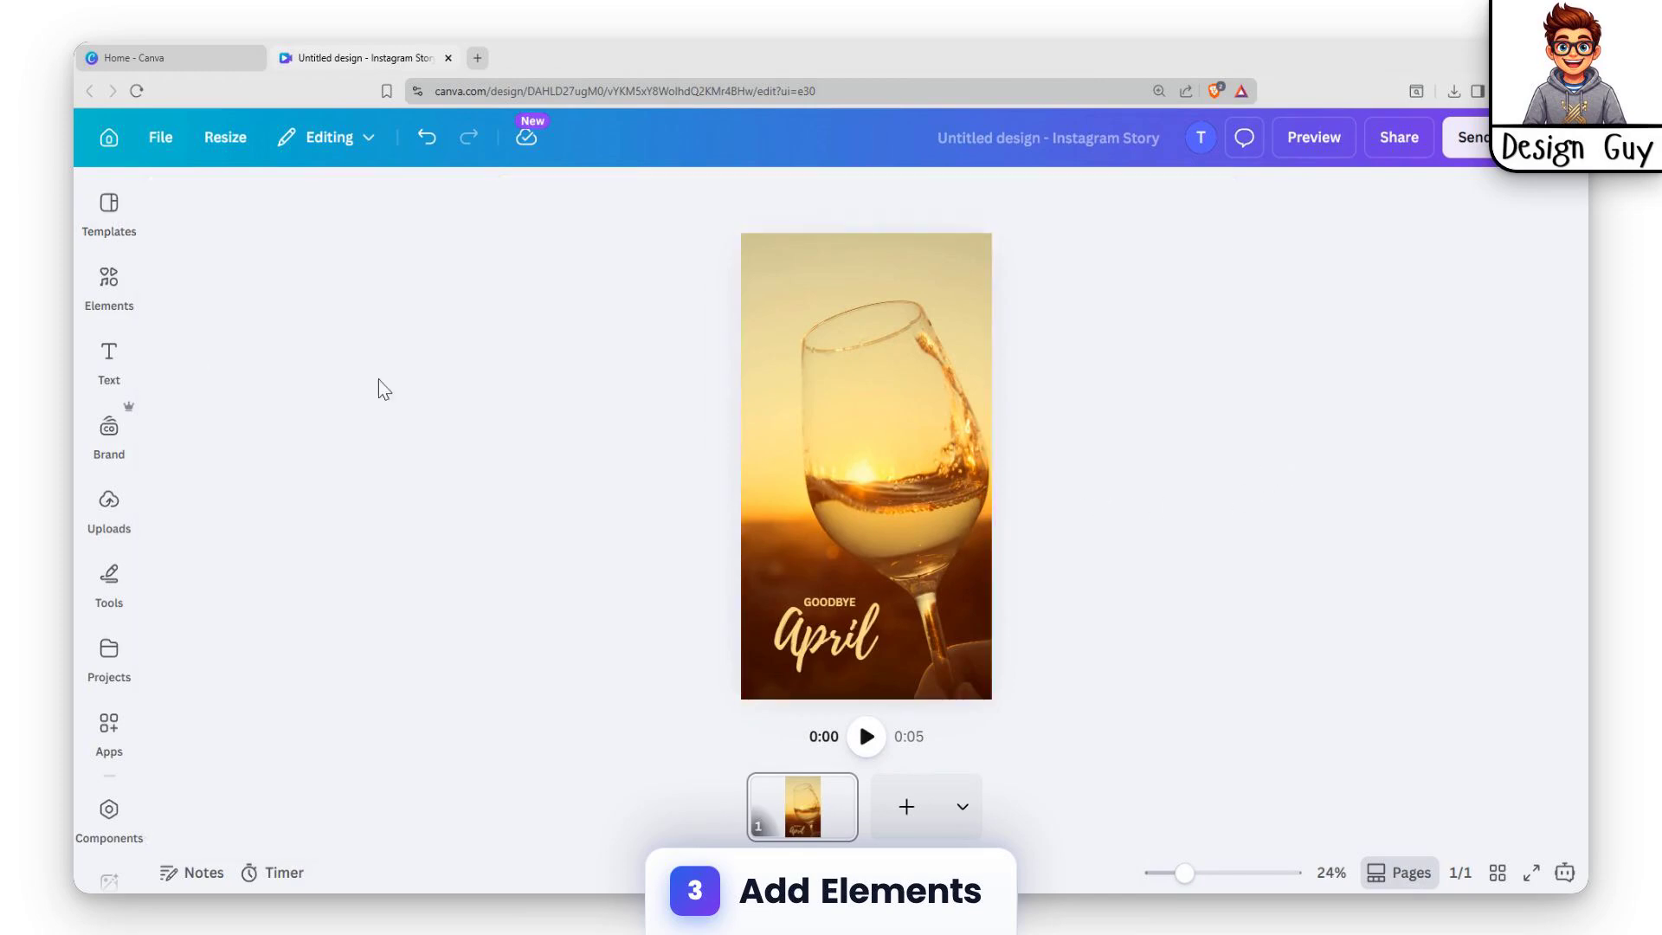
# Search the elements for "wine droplets" and show all of the graphics results.
pyautogui.click(109, 285)
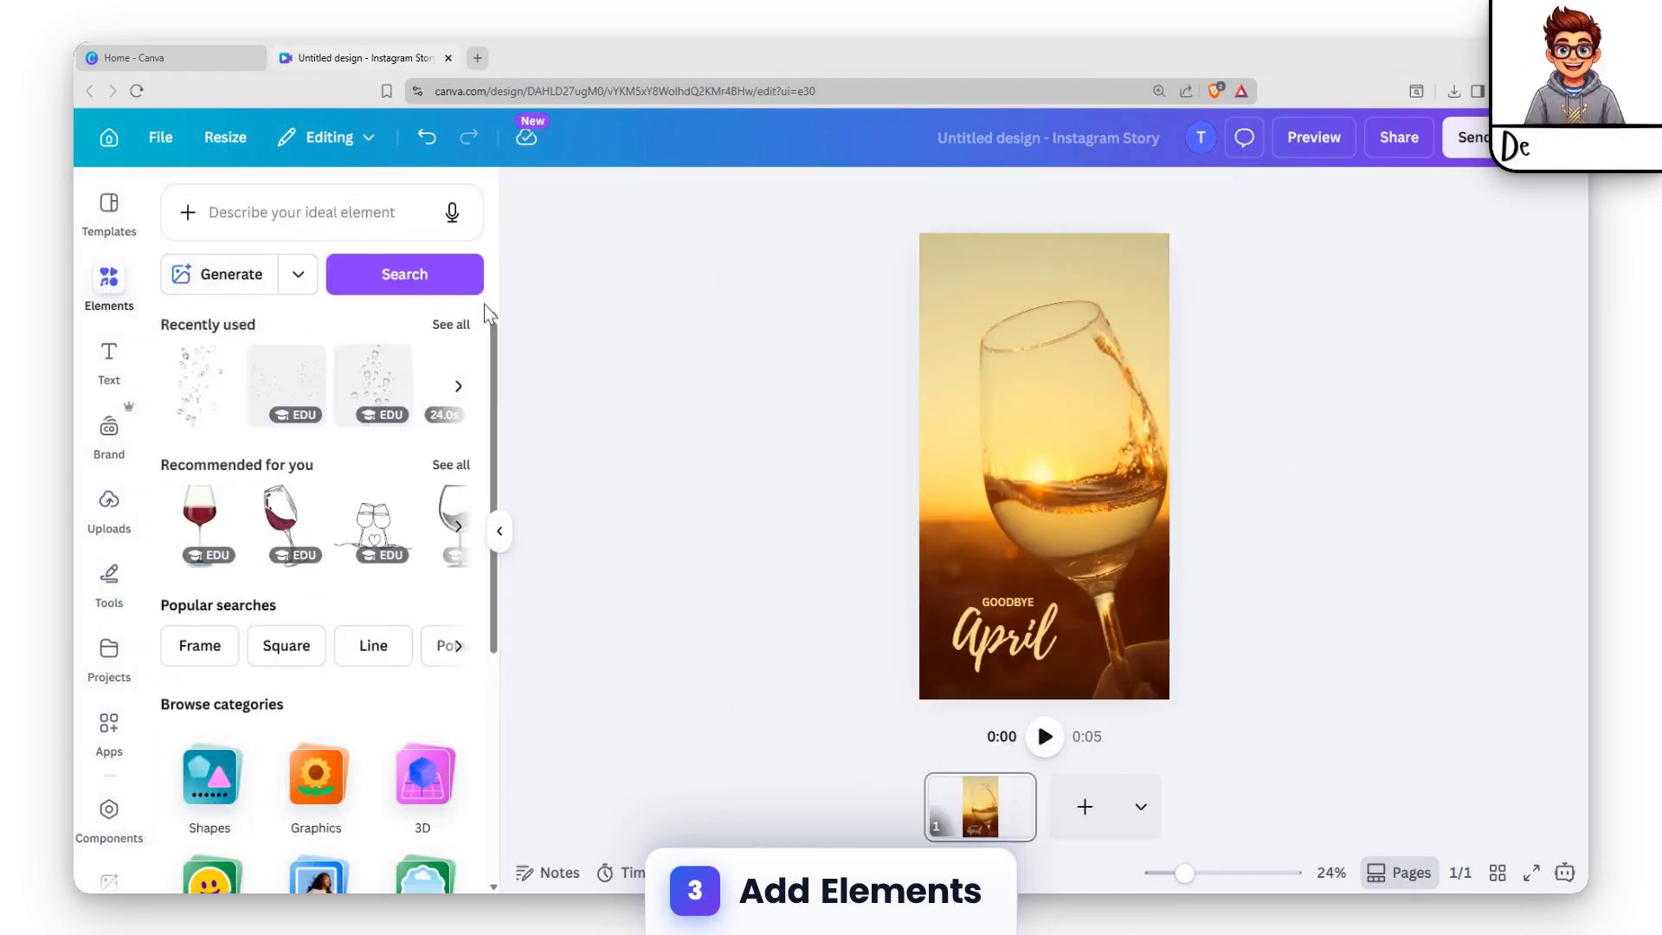
pyautogui.click(368, 211)
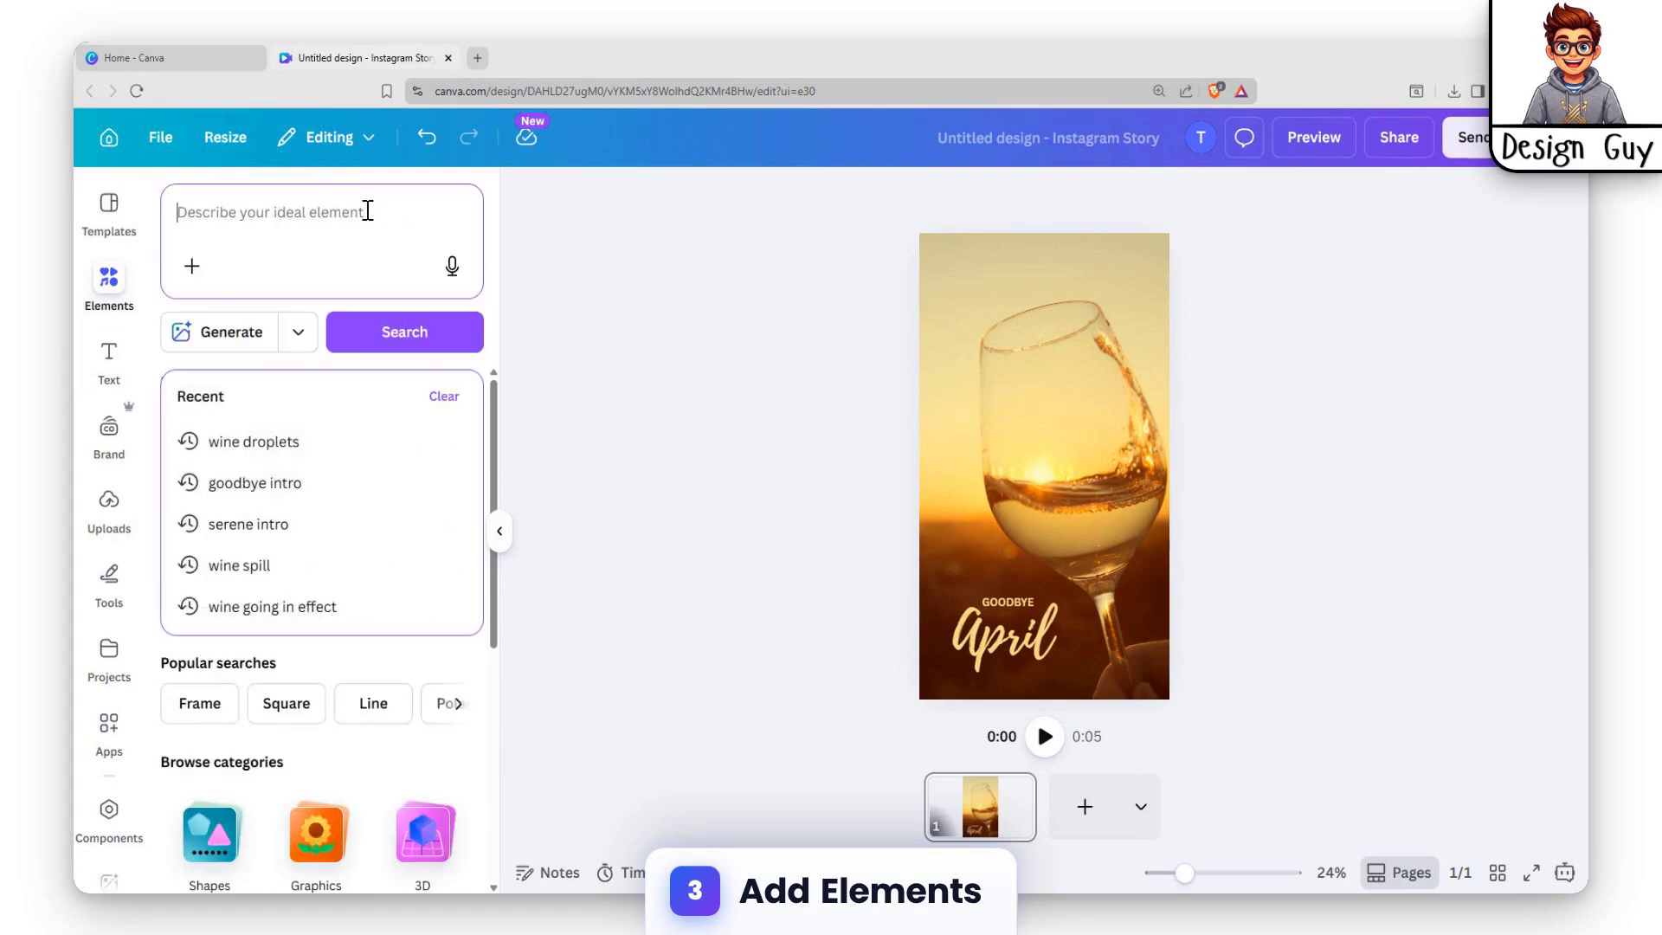
pyautogui.click(259, 443)
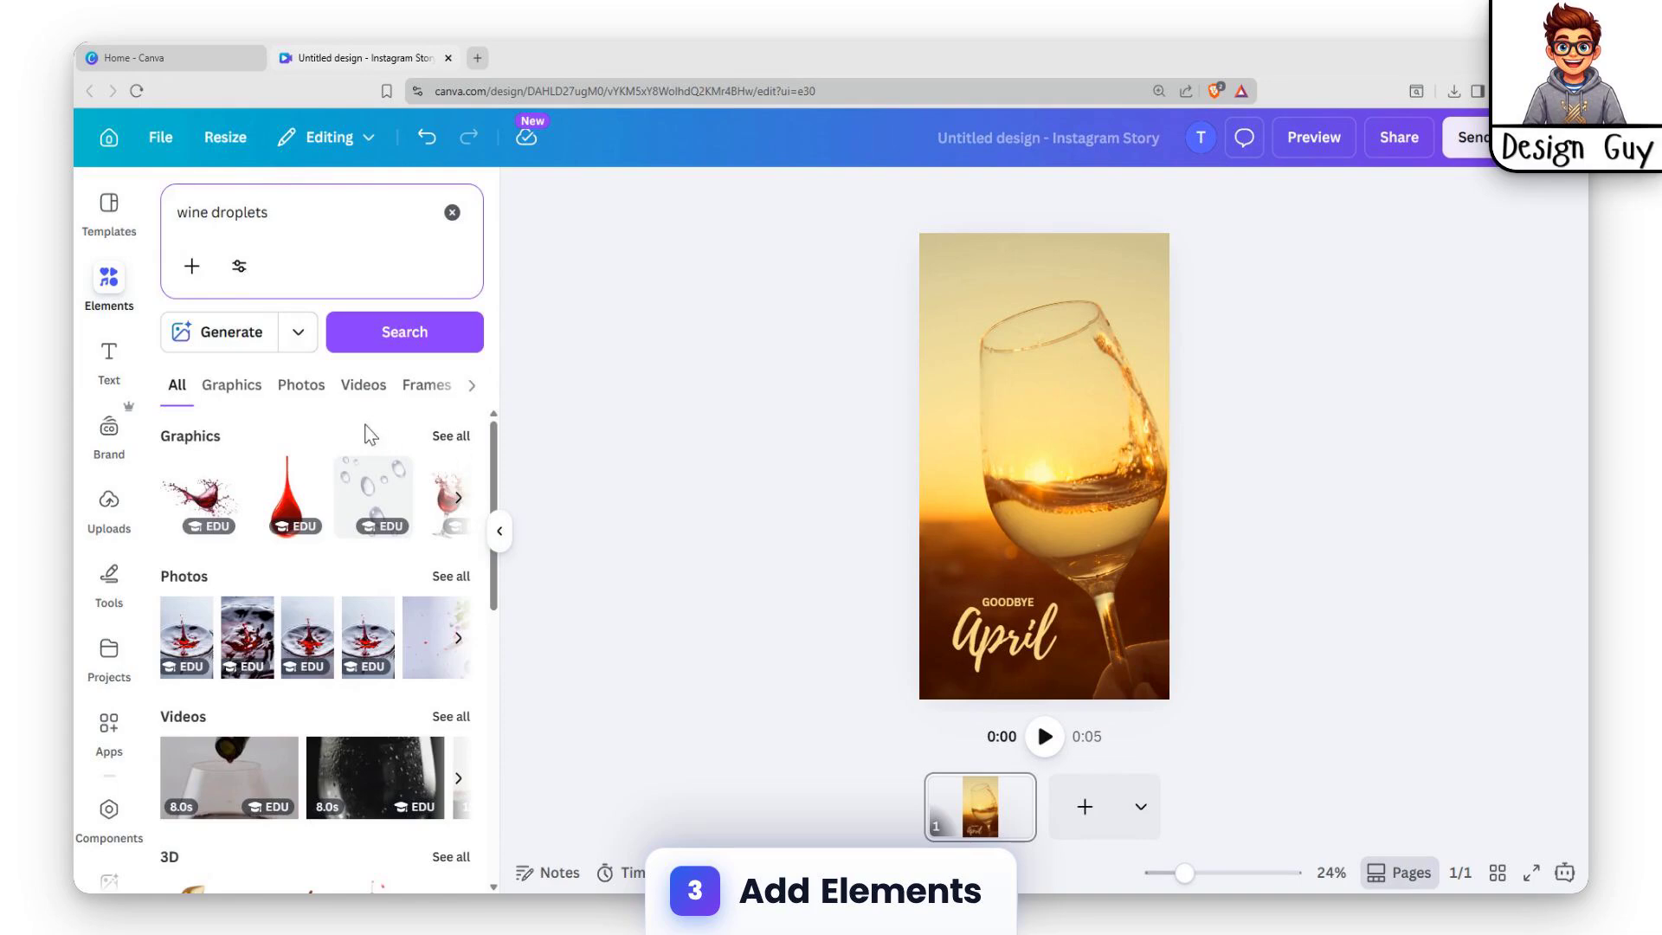
pyautogui.click(449, 437)
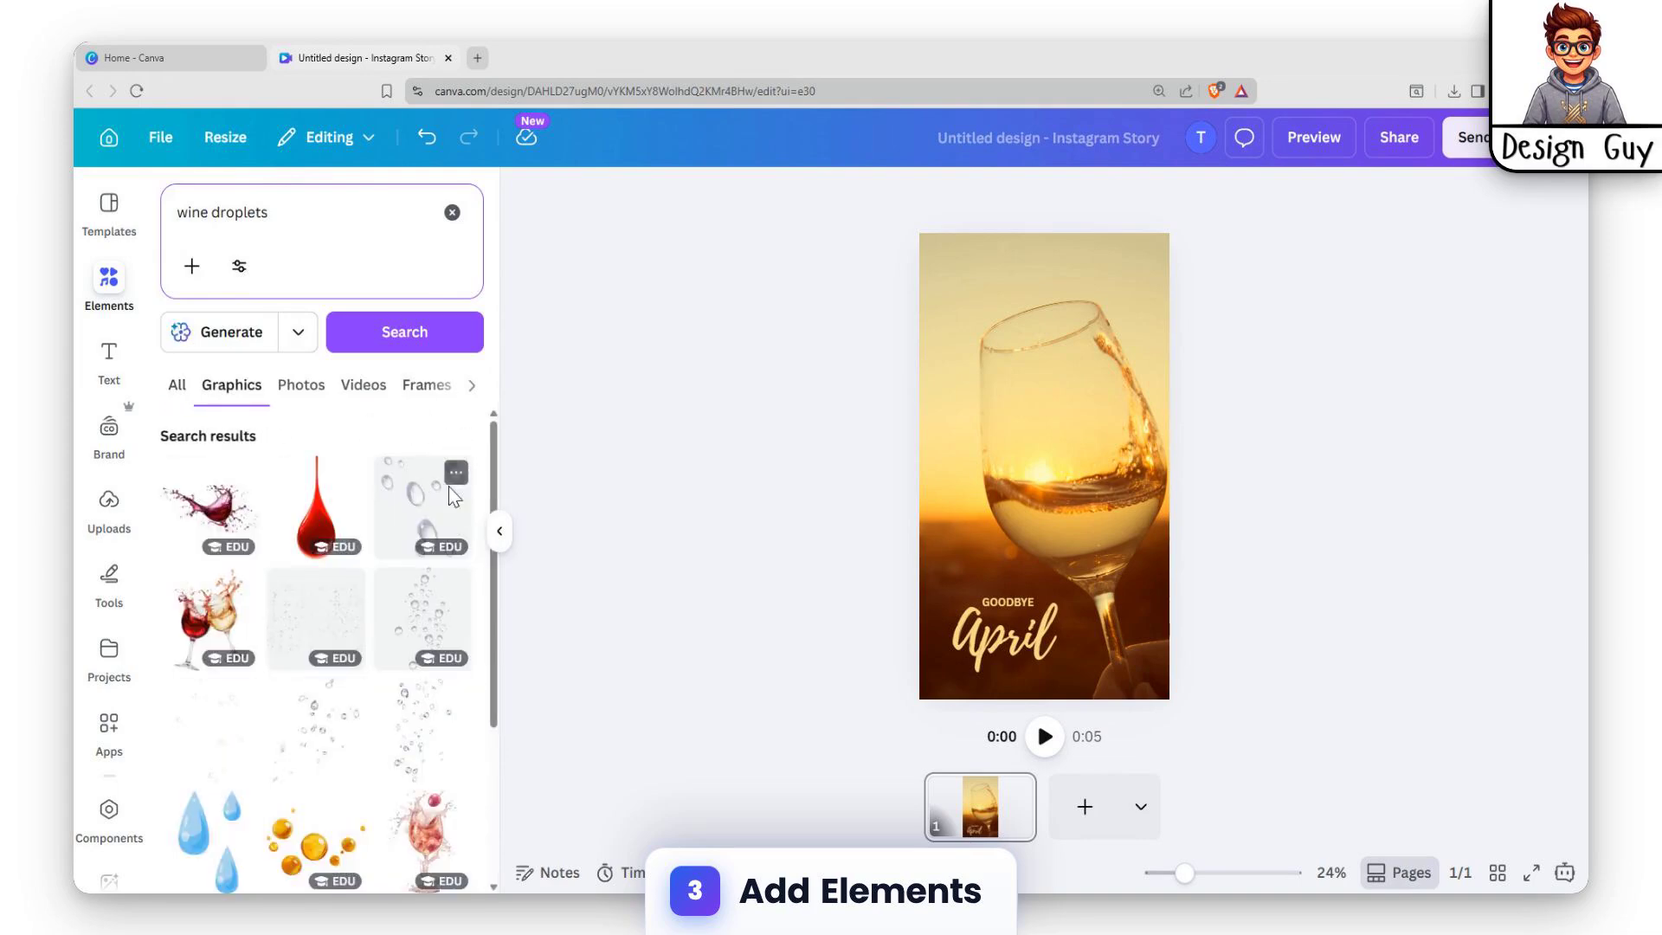
# Try two droplet graphics on the page, shifting the second one toward the upper left of the wine glass.
pyautogui.click(432, 616)
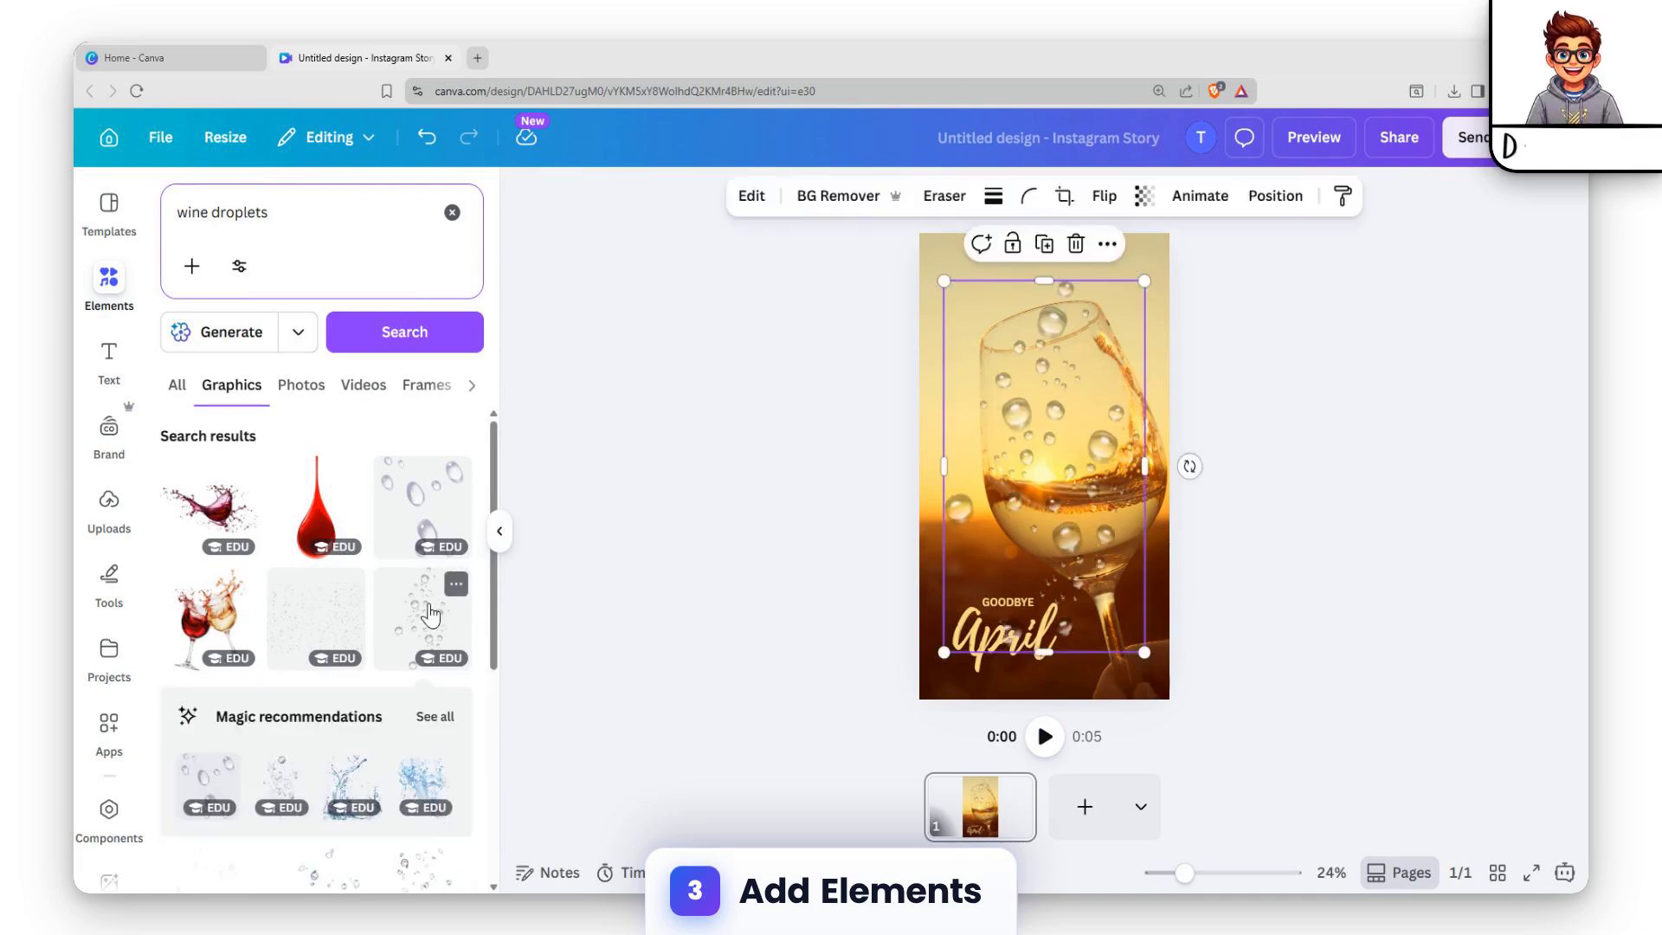
pyautogui.click(401, 534)
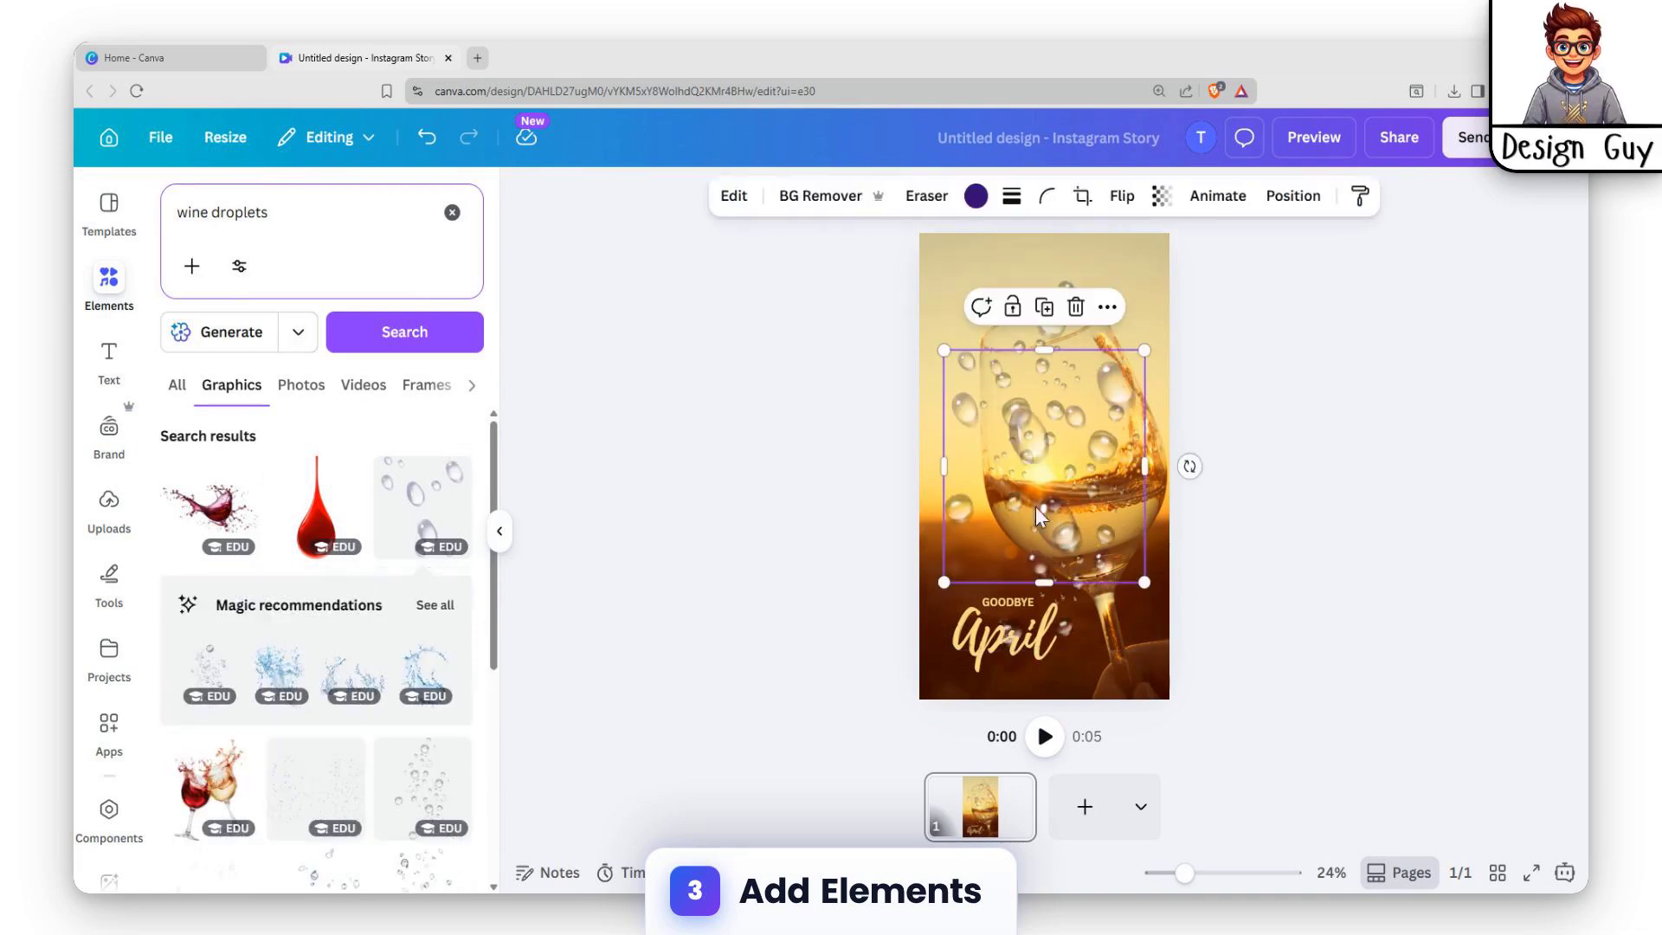
pyautogui.moveTo(1066, 429); pyautogui.dragTo(996, 333)
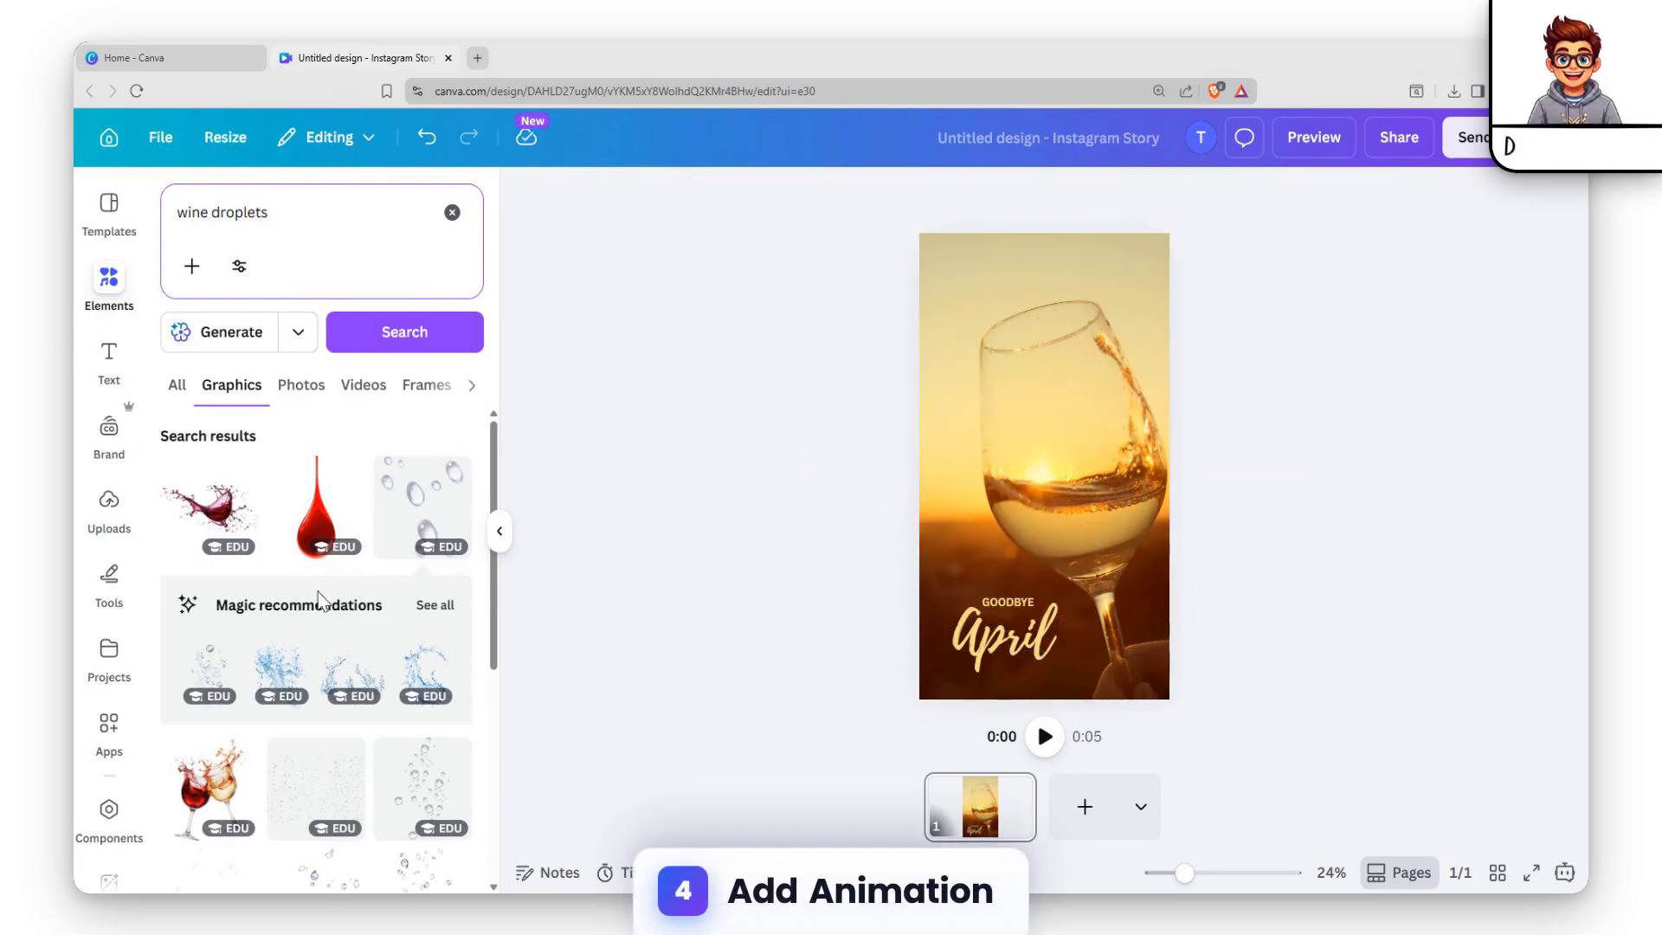
# Add the first recommended bubbles graphic, shrink it, and position it inside the wine glass above the wine.
pyautogui.scroll(-2, 319, 602)
pyautogui.click(210, 482)
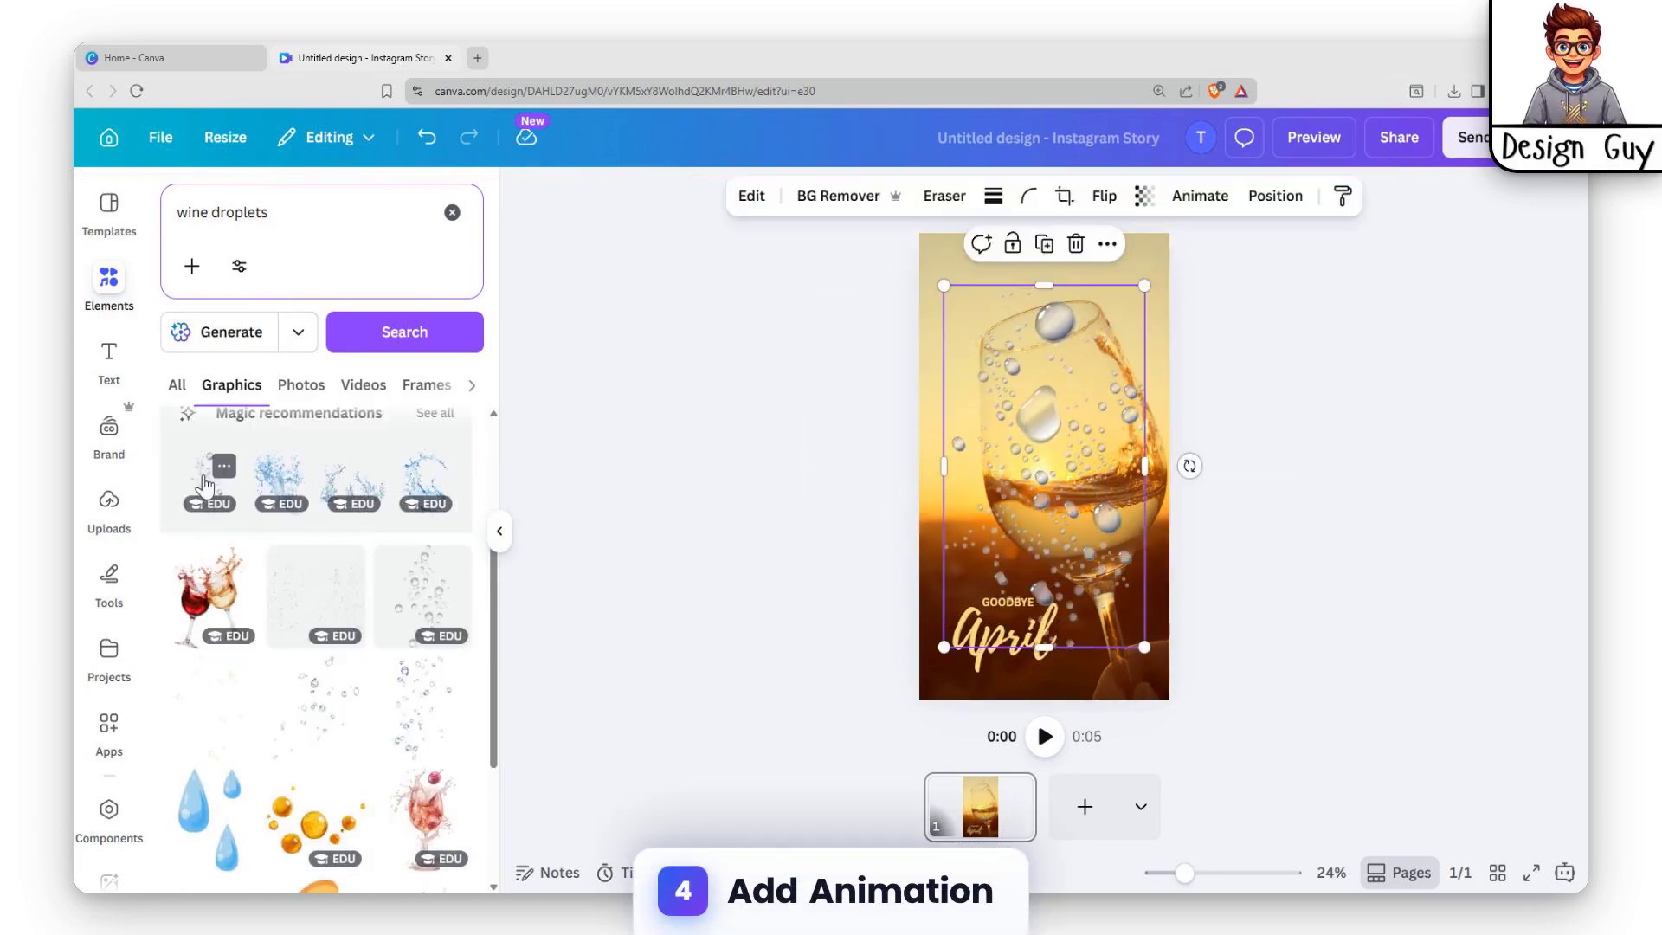
pyautogui.moveTo(1101, 486); pyautogui.dragTo(1092, 416)
pyautogui.moveTo(1136, 576); pyautogui.dragTo(1032, 381)
pyautogui.moveTo(1000, 289); pyautogui.dragTo(1055, 367)
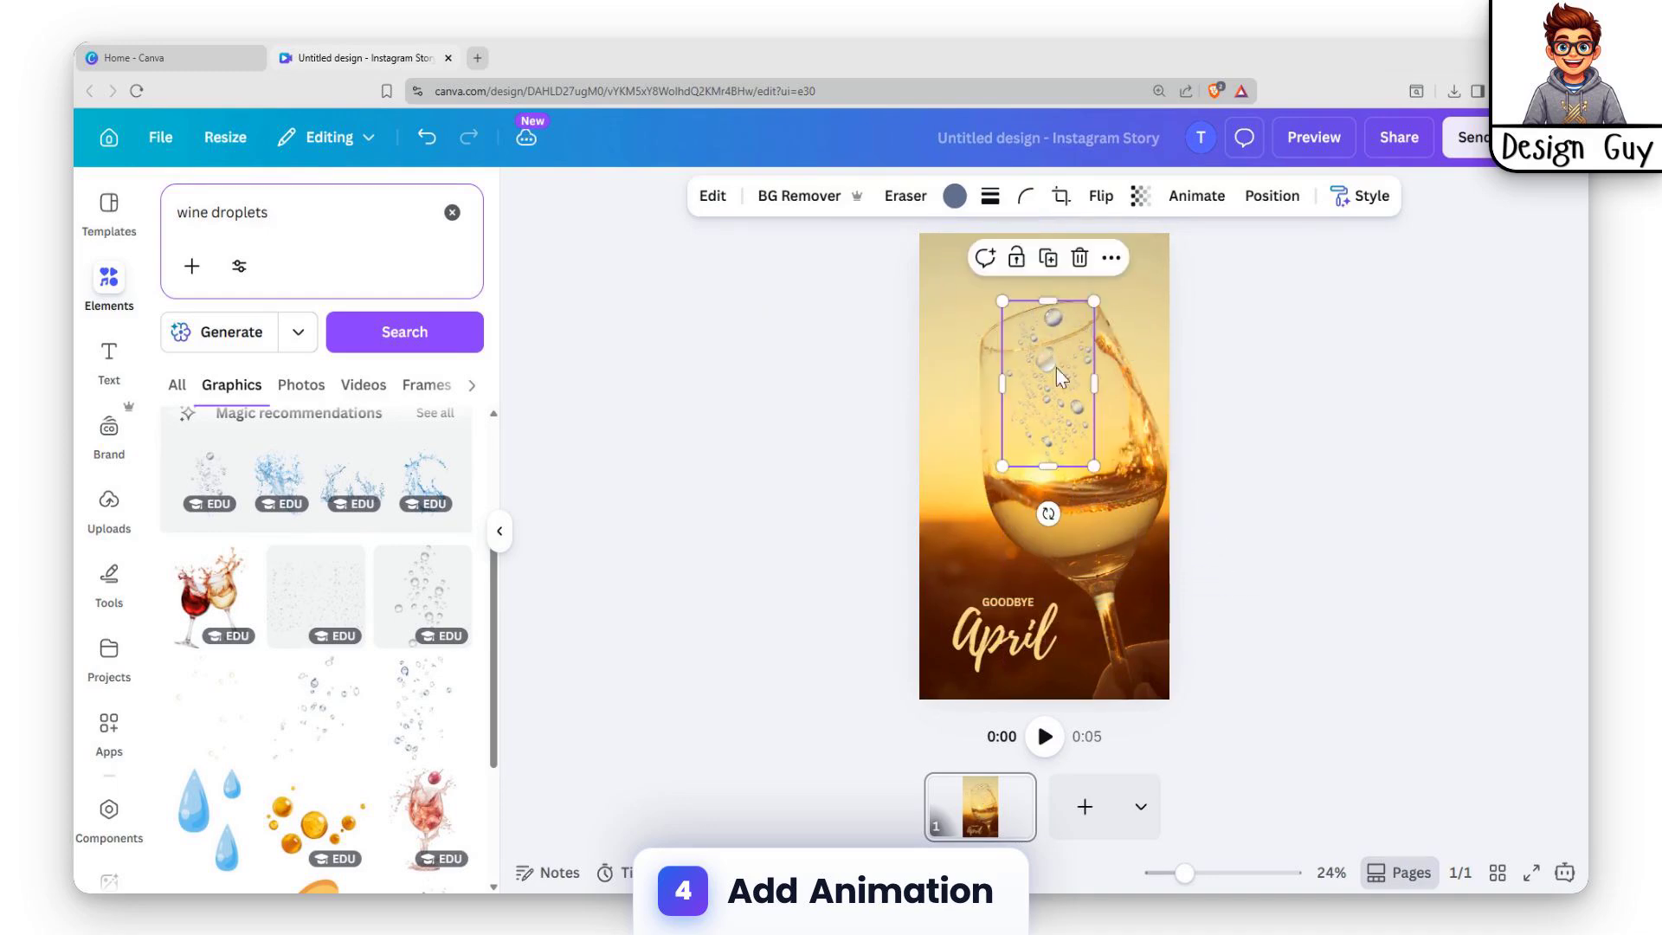
# Apply the Rotate add-on effect to the bubbles graphic.
pyautogui.click(1197, 196)
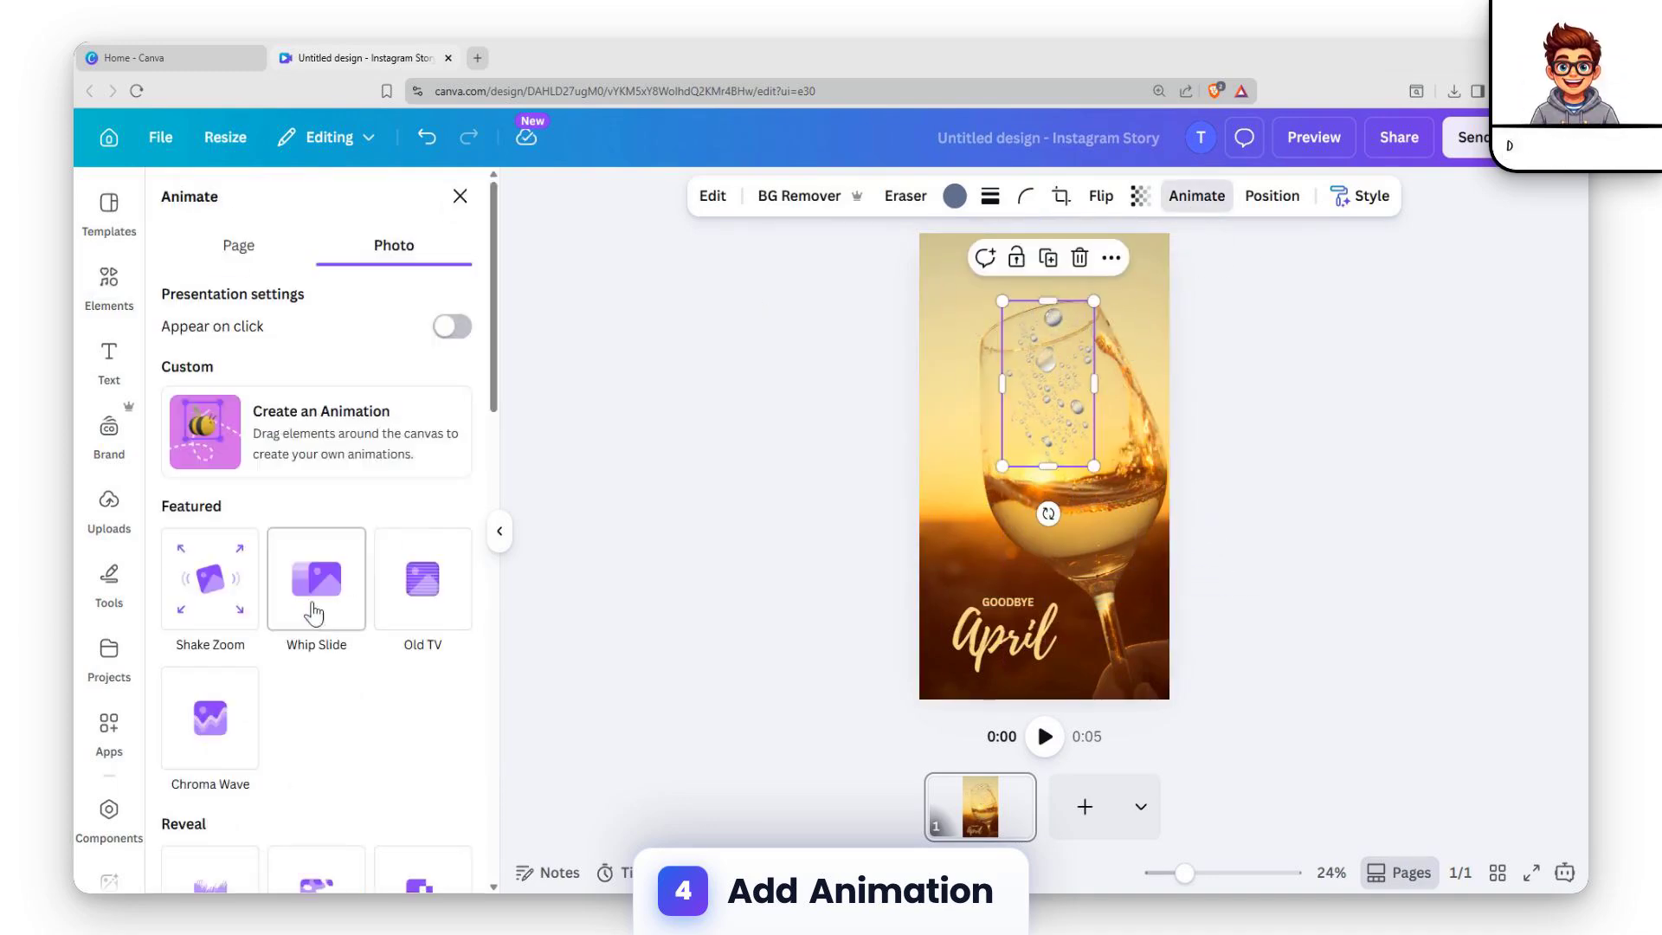
pyautogui.scroll(-10, 315, 606)
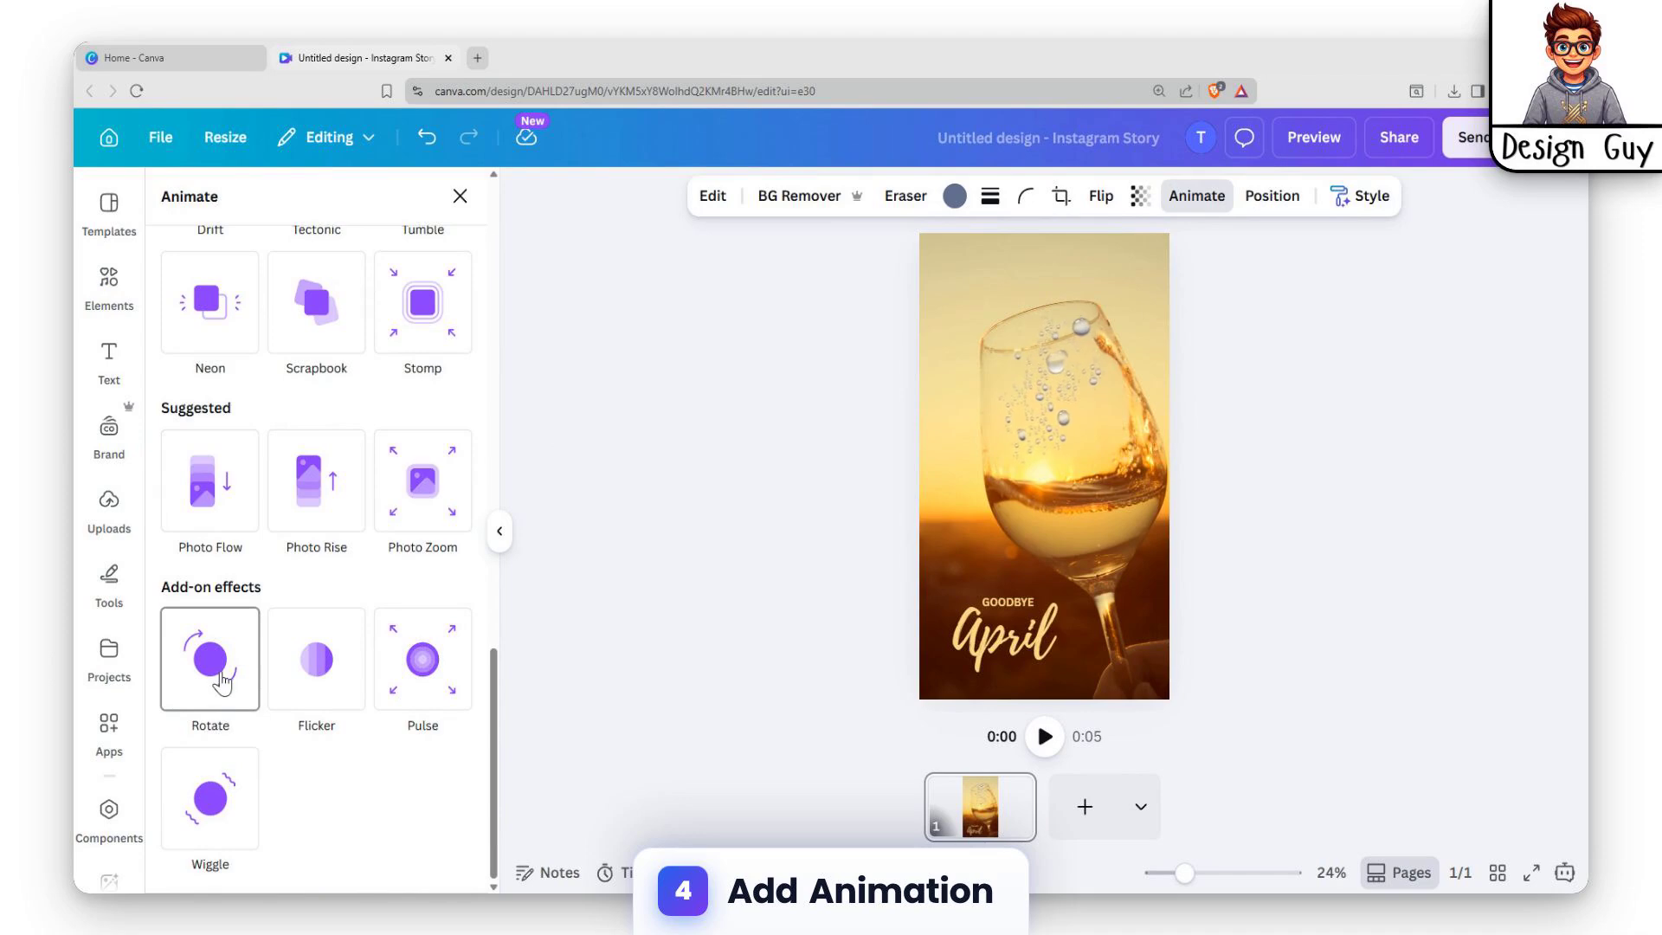
pyautogui.click(222, 679)
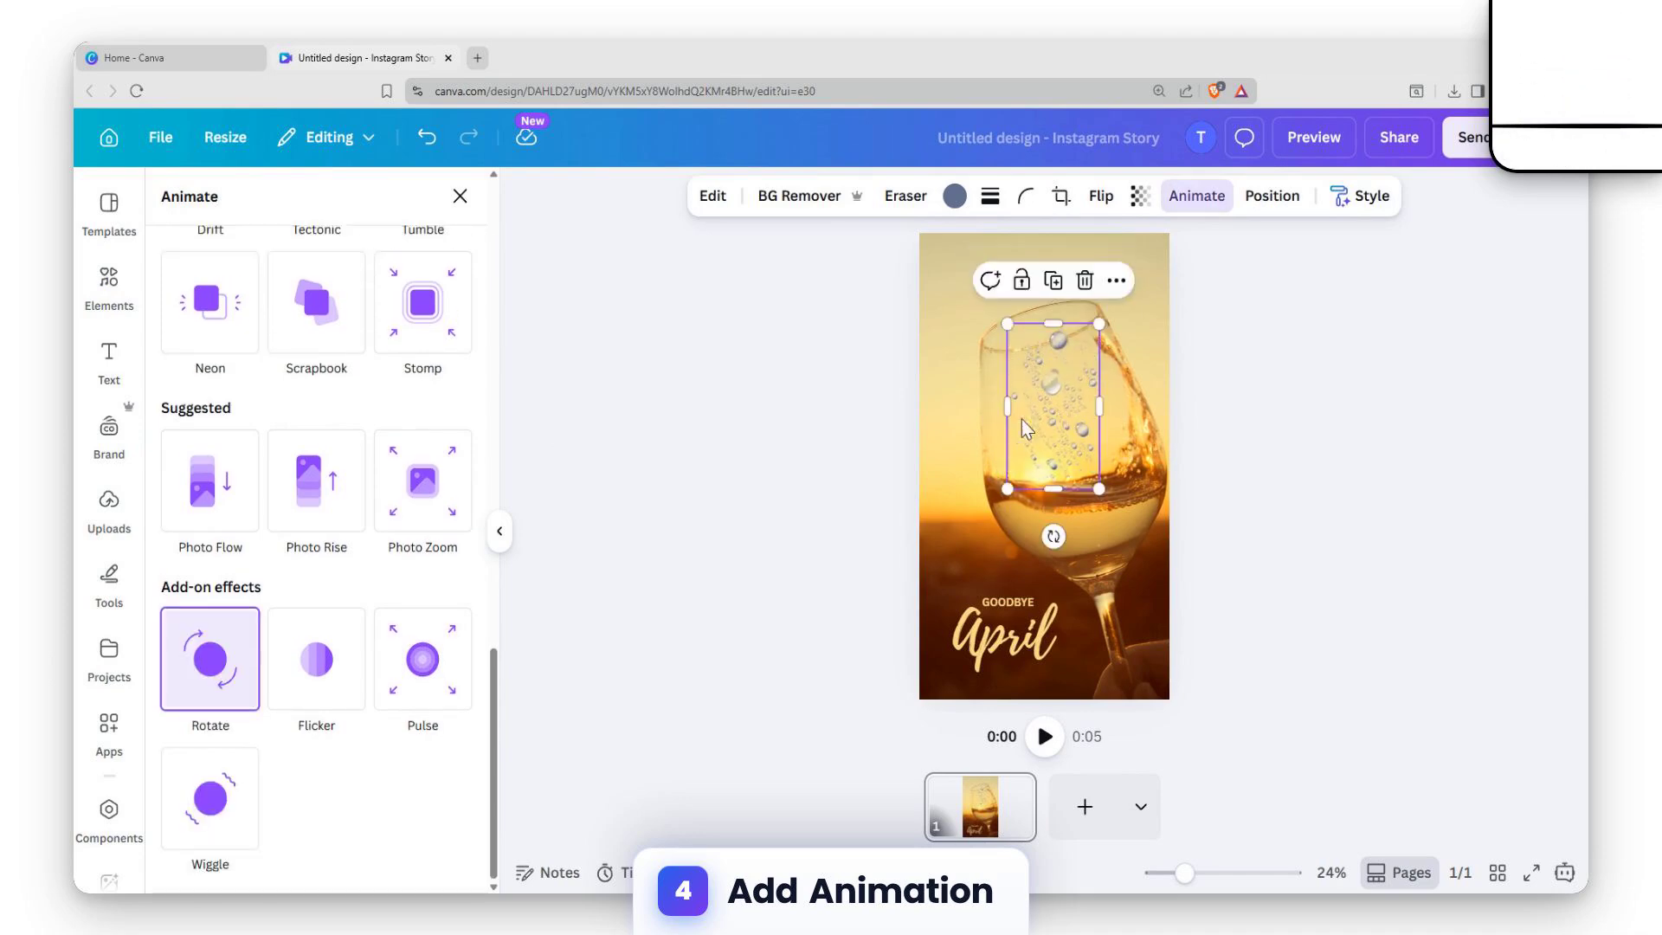
# Apply the Pop animation to the bubbles graphic and play the page to preview the motion.
pyautogui.scroll(2, 301, 502)
pyautogui.scroll(2, 303, 497)
pyautogui.scroll(2, 216, 472)
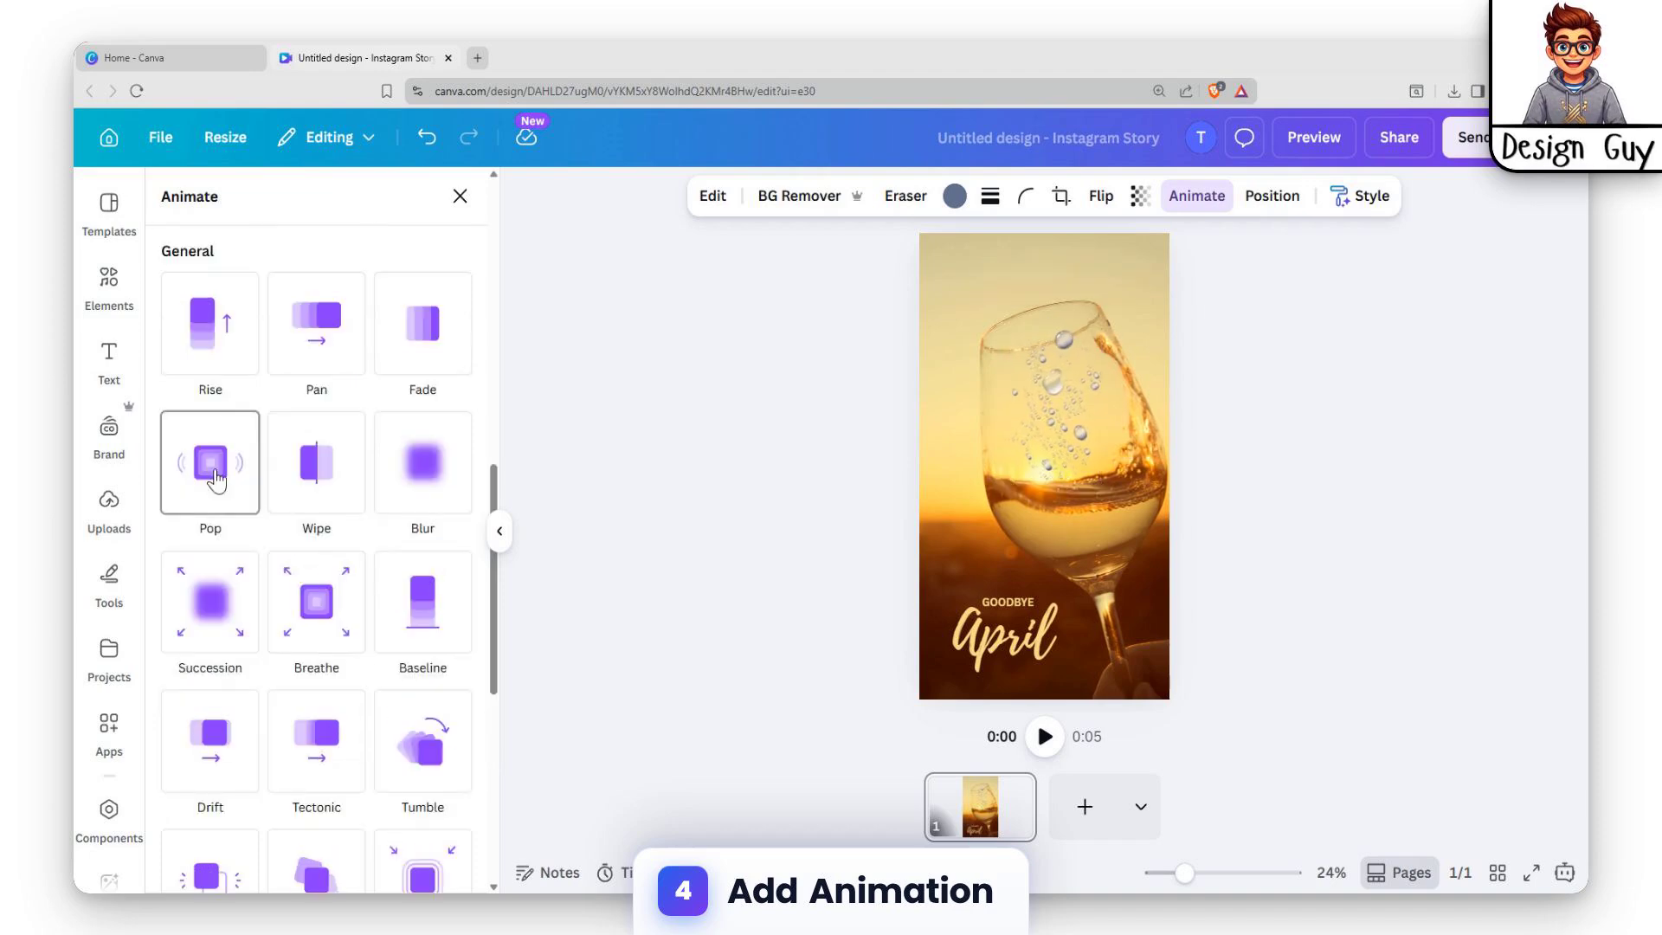
pyautogui.click(210, 463)
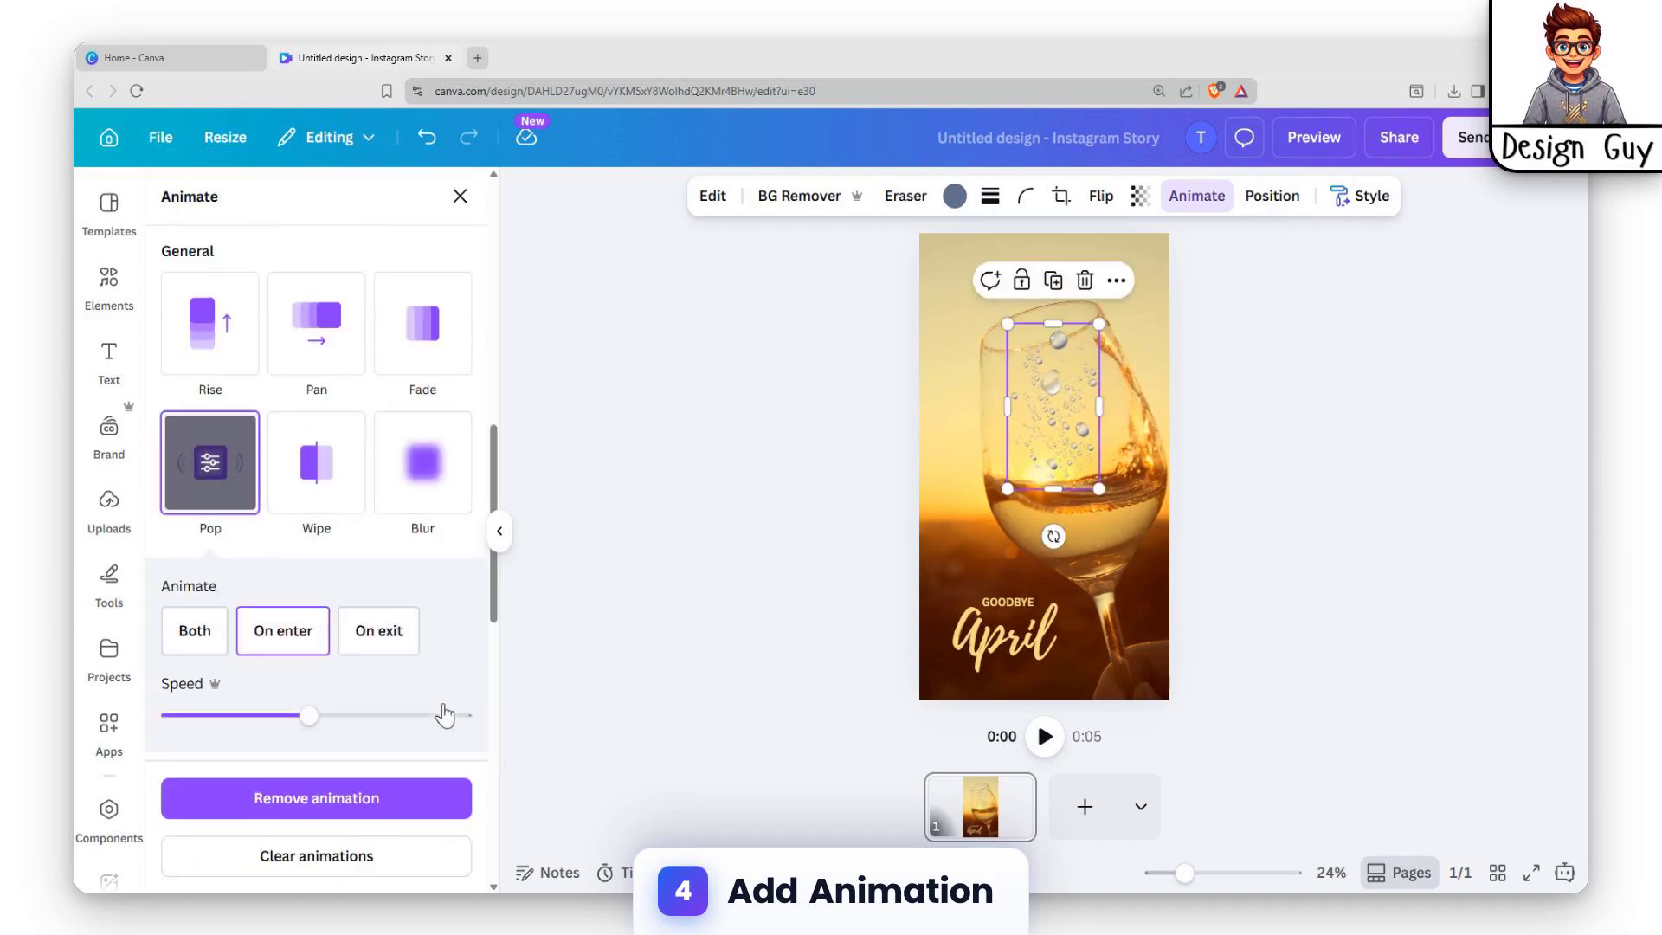
pyautogui.scroll(-8, 204, 527)
pyautogui.scroll(4, 237, 558)
pyautogui.click(1310, 473)
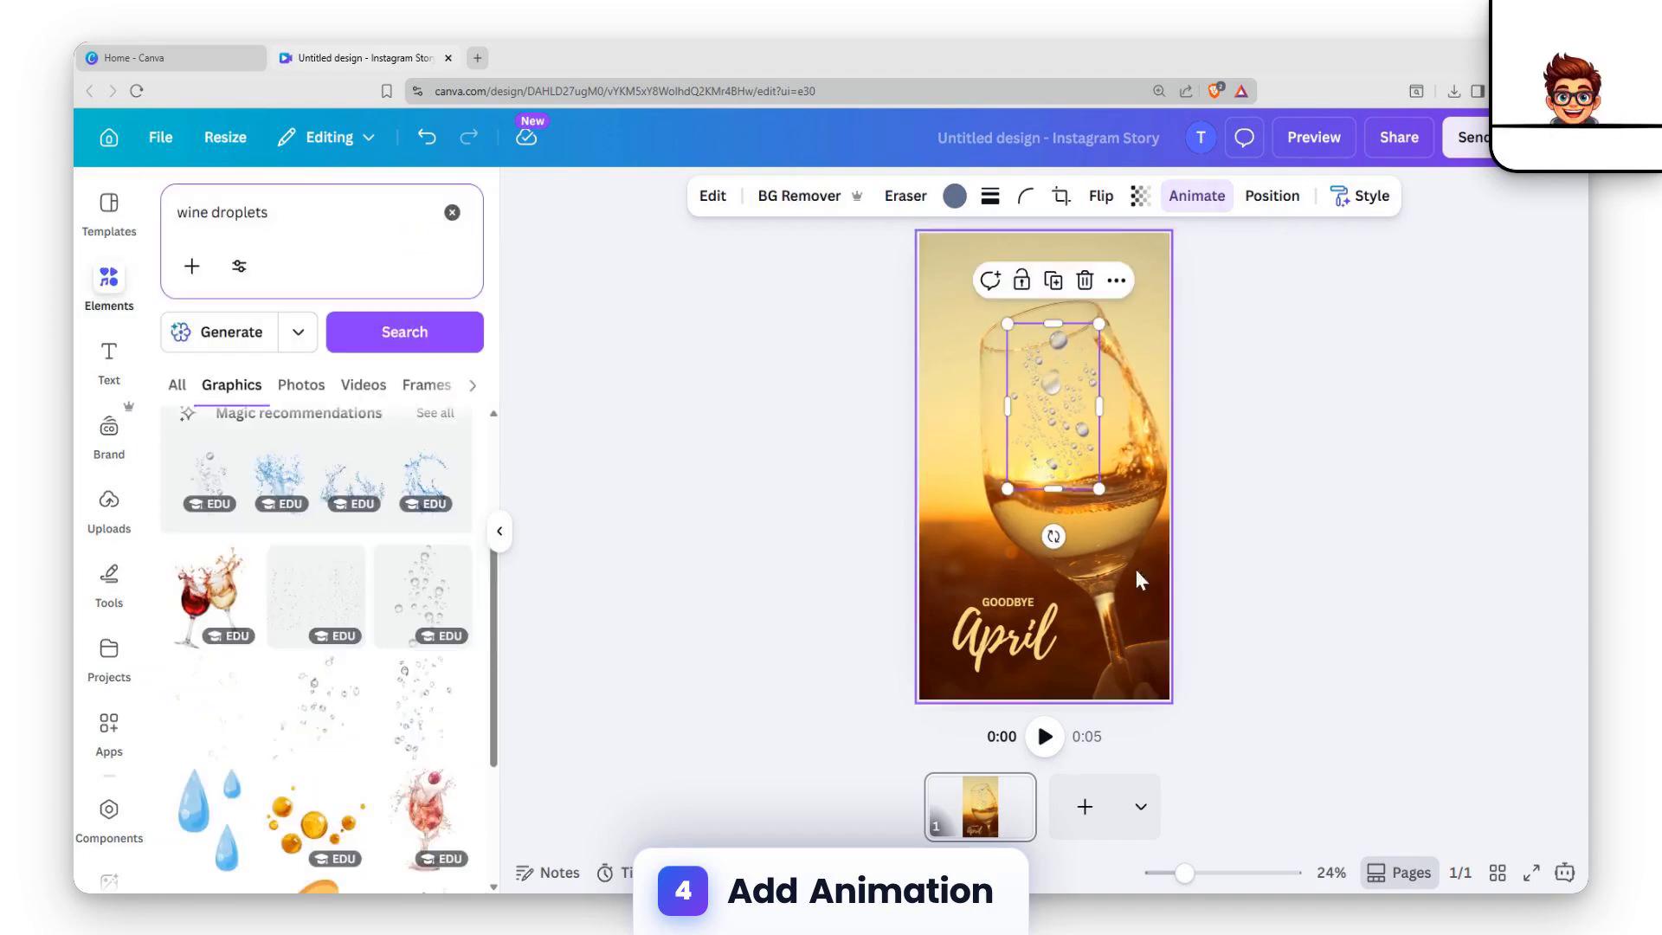
pyautogui.click(1049, 736)
pyautogui.click(1045, 735)
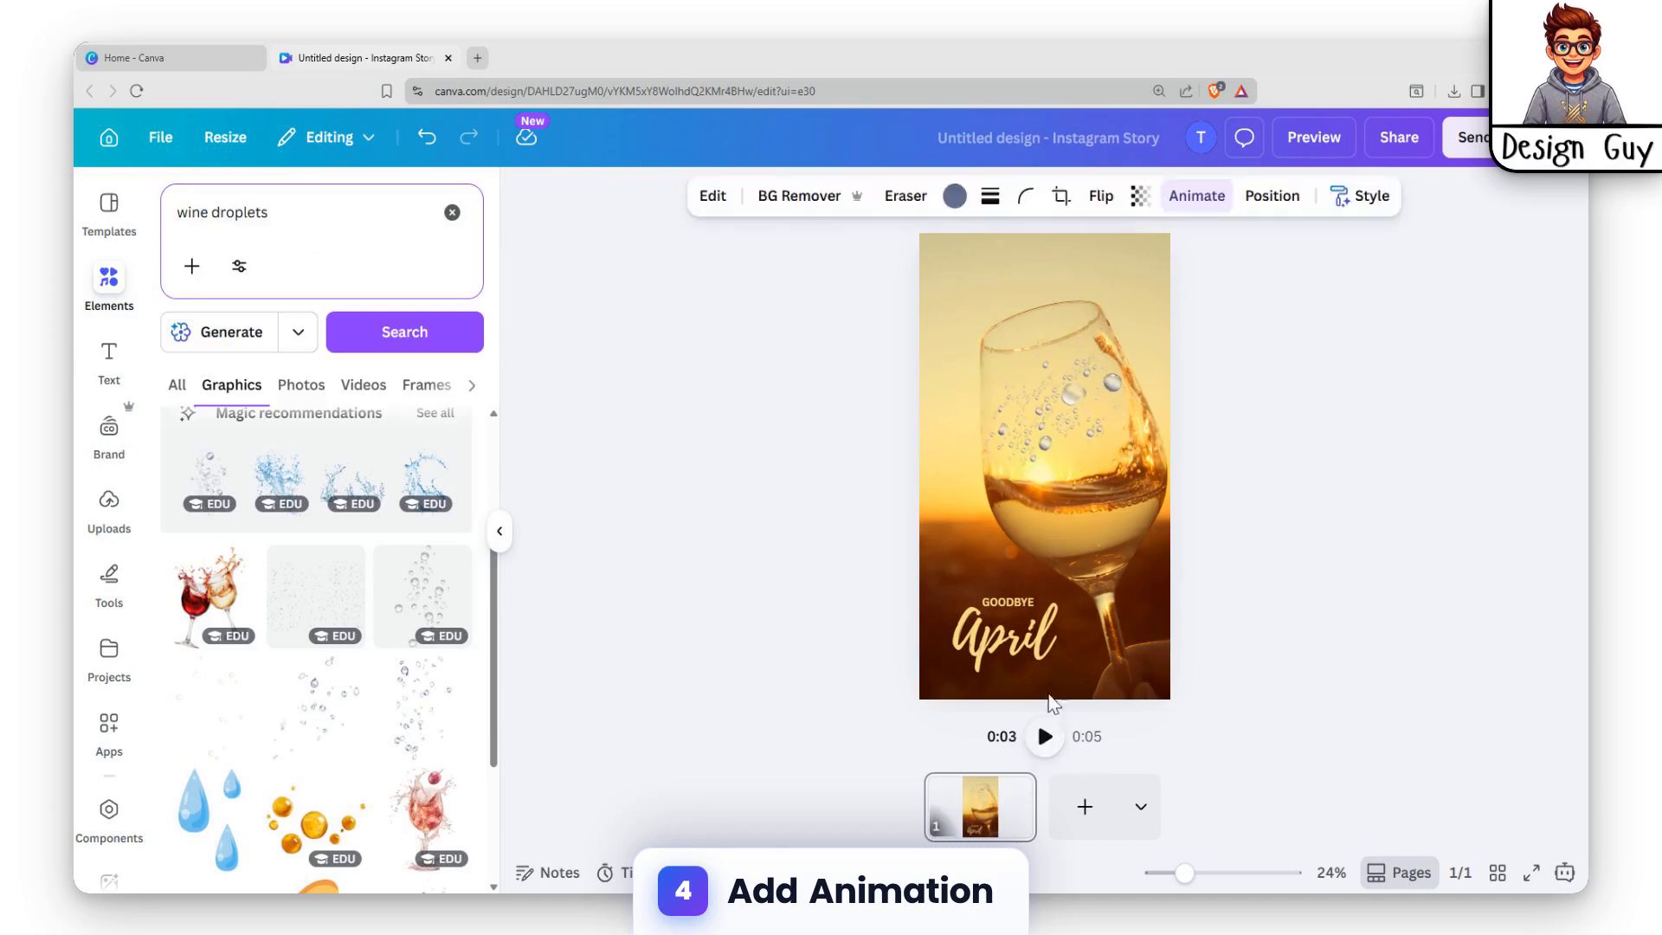
# Apply the Photo Zoom page animation to the whole wine glass page.
pyautogui.click(1182, 195)
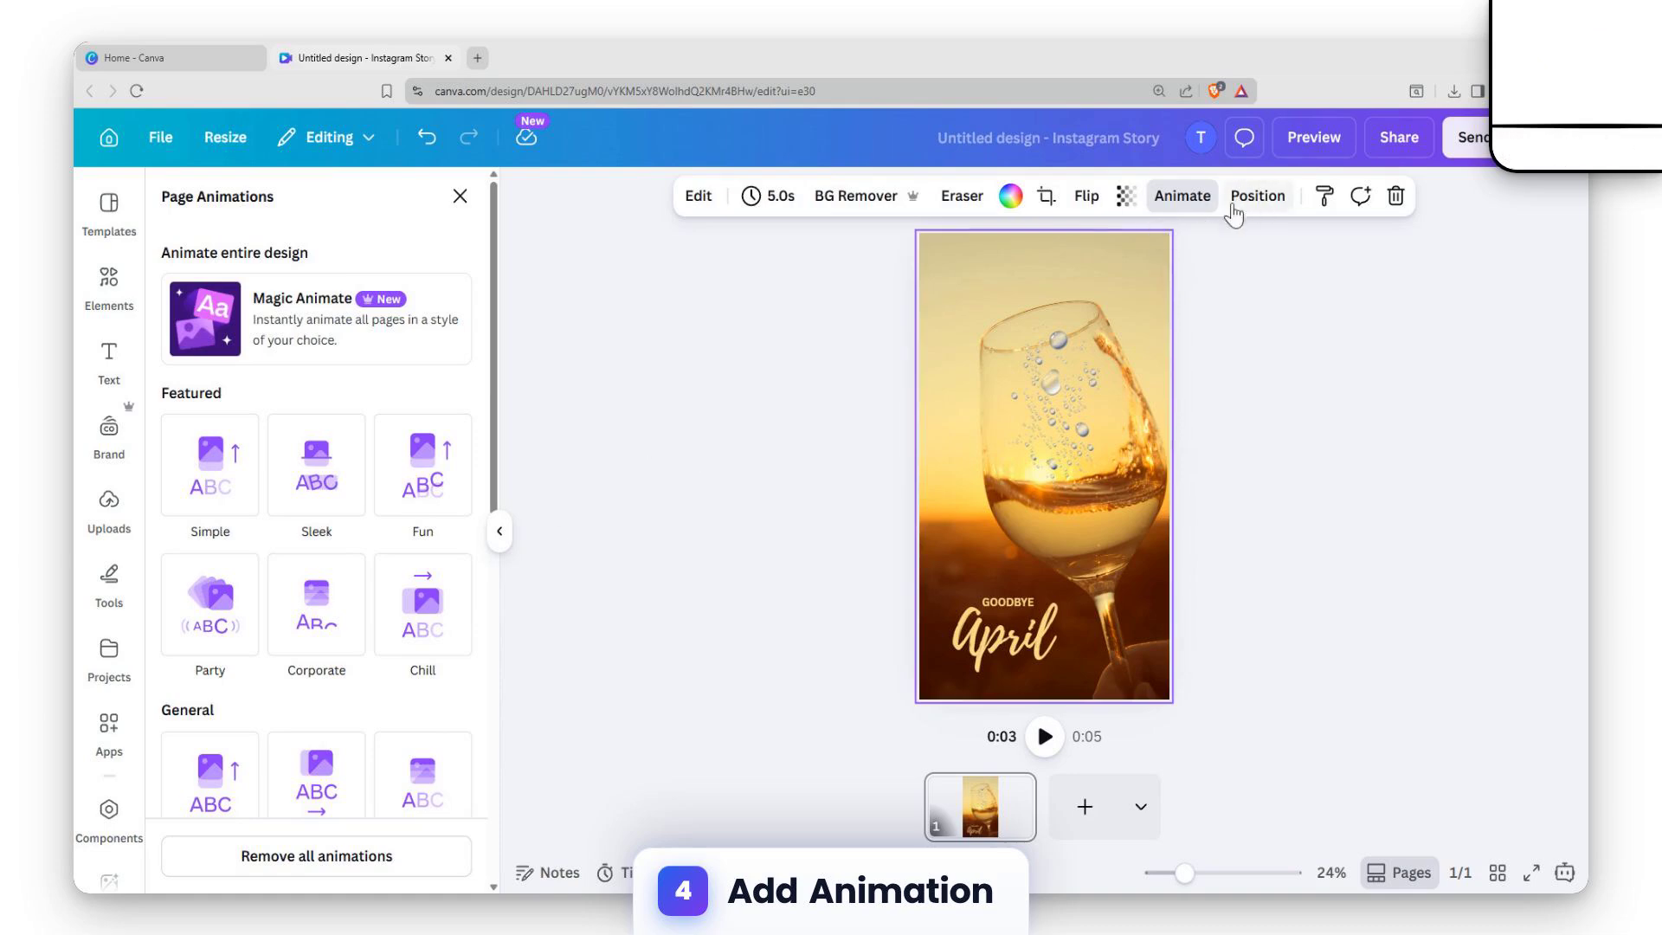
pyautogui.scroll(-9, 296, 511)
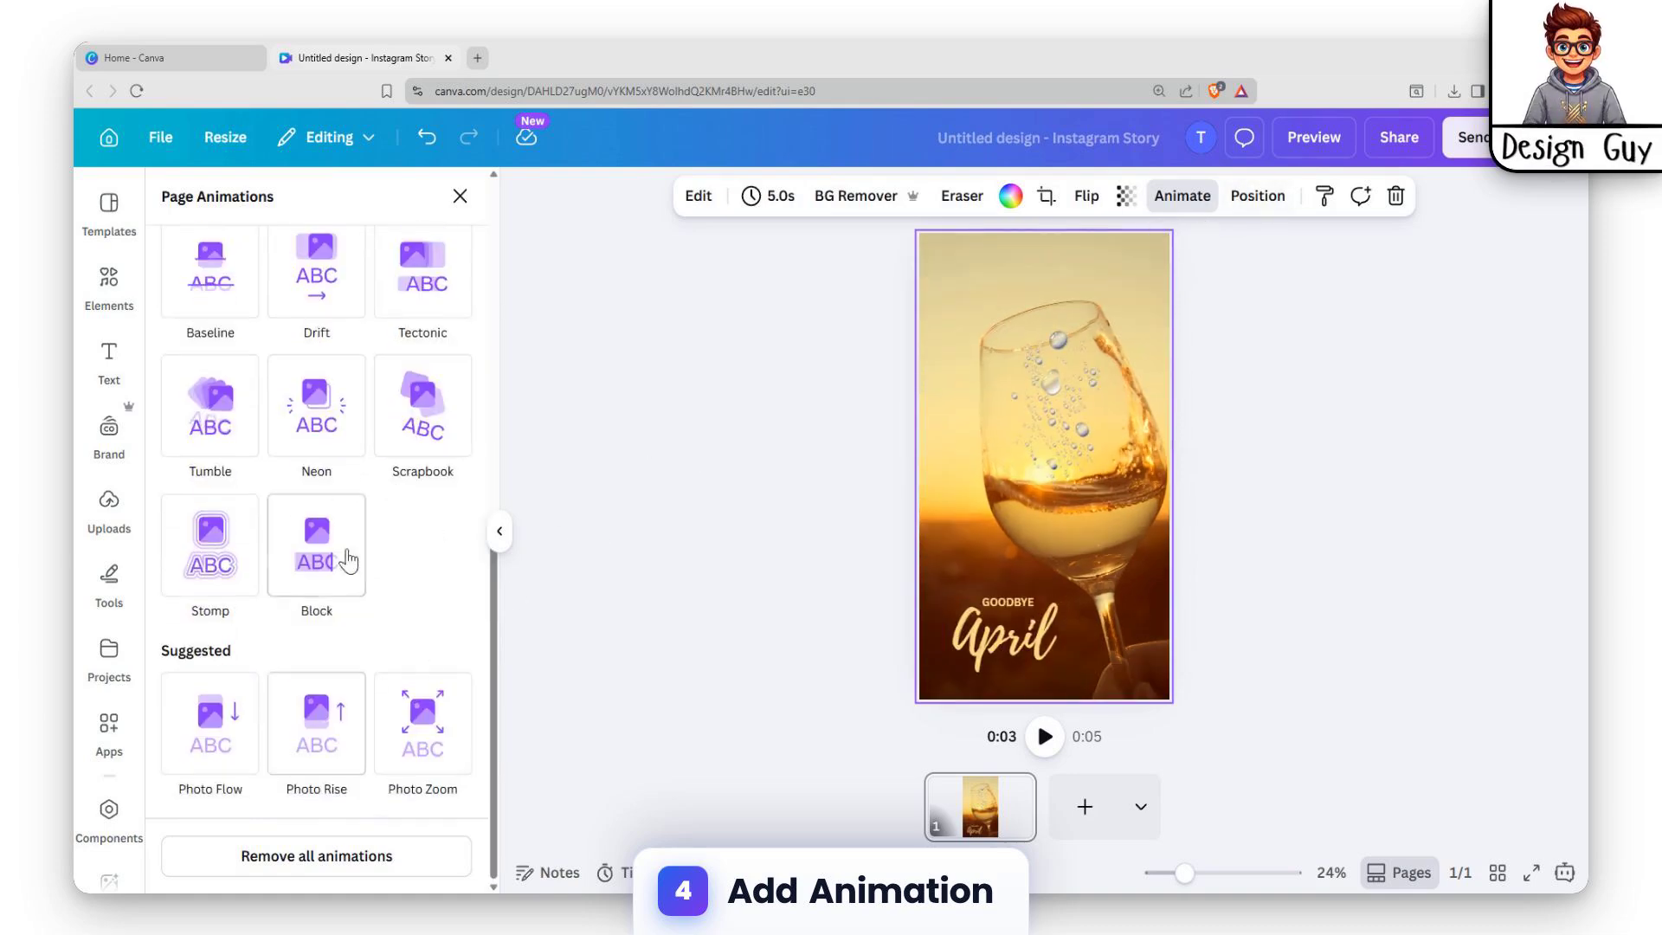
pyautogui.click(423, 723)
# Apply the Baseline animation to the "April" text.
pyautogui.click(1047, 645)
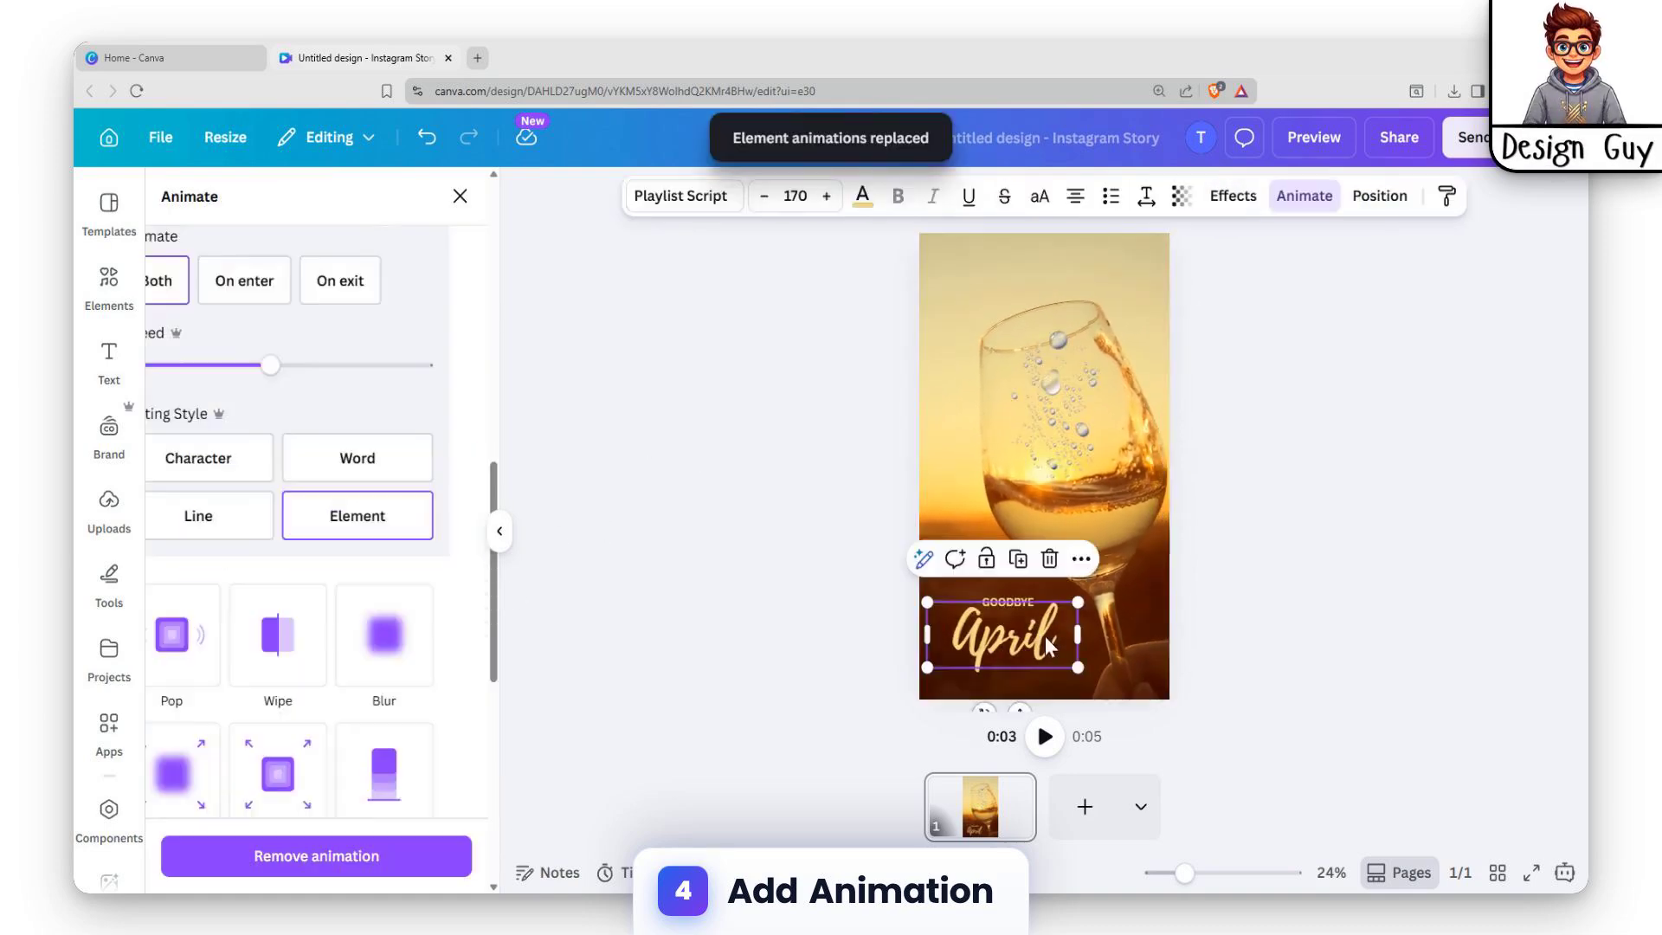
pyautogui.scroll(-4, 341, 563)
pyautogui.scroll(6, 204, 433)
pyautogui.scroll(-4, 215, 459)
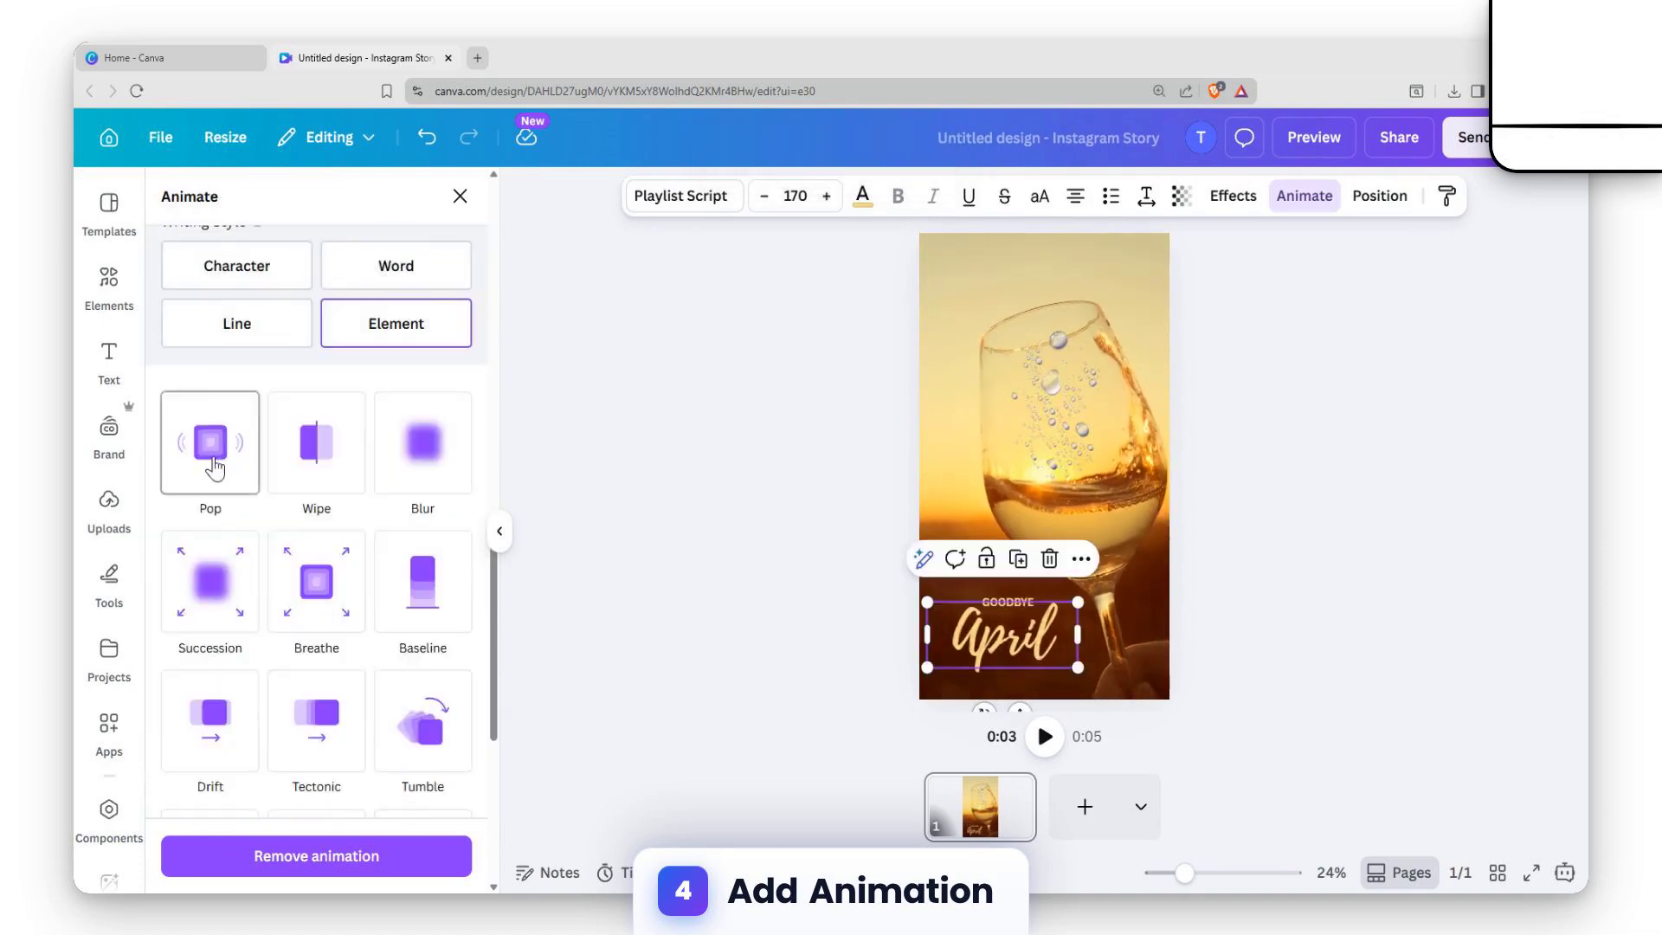
pyautogui.scroll(-5, 260, 502)
pyautogui.click(342, 450)
pyautogui.scroll(3, 389, 399)
pyautogui.click(419, 359)
pyautogui.scroll(2, 420, 381)
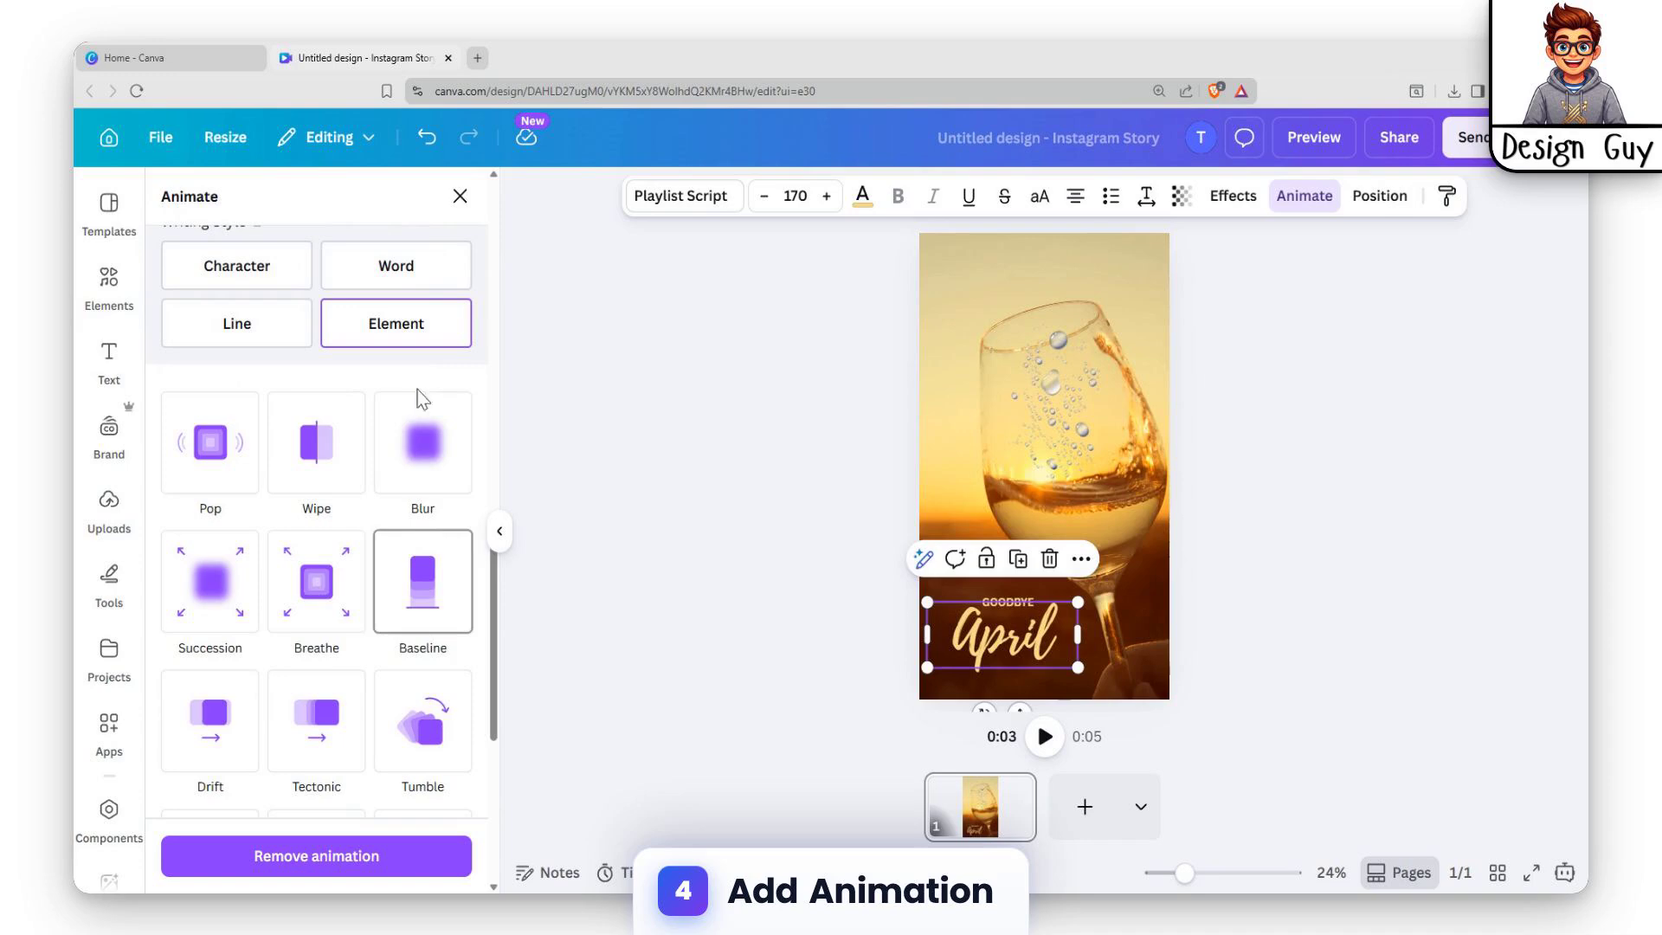
pyautogui.click(414, 611)
# Apply the Baseline animation to the "GOODBYE" text with a downward direction and a speed close to the slowest.
pyautogui.click(1006, 602)
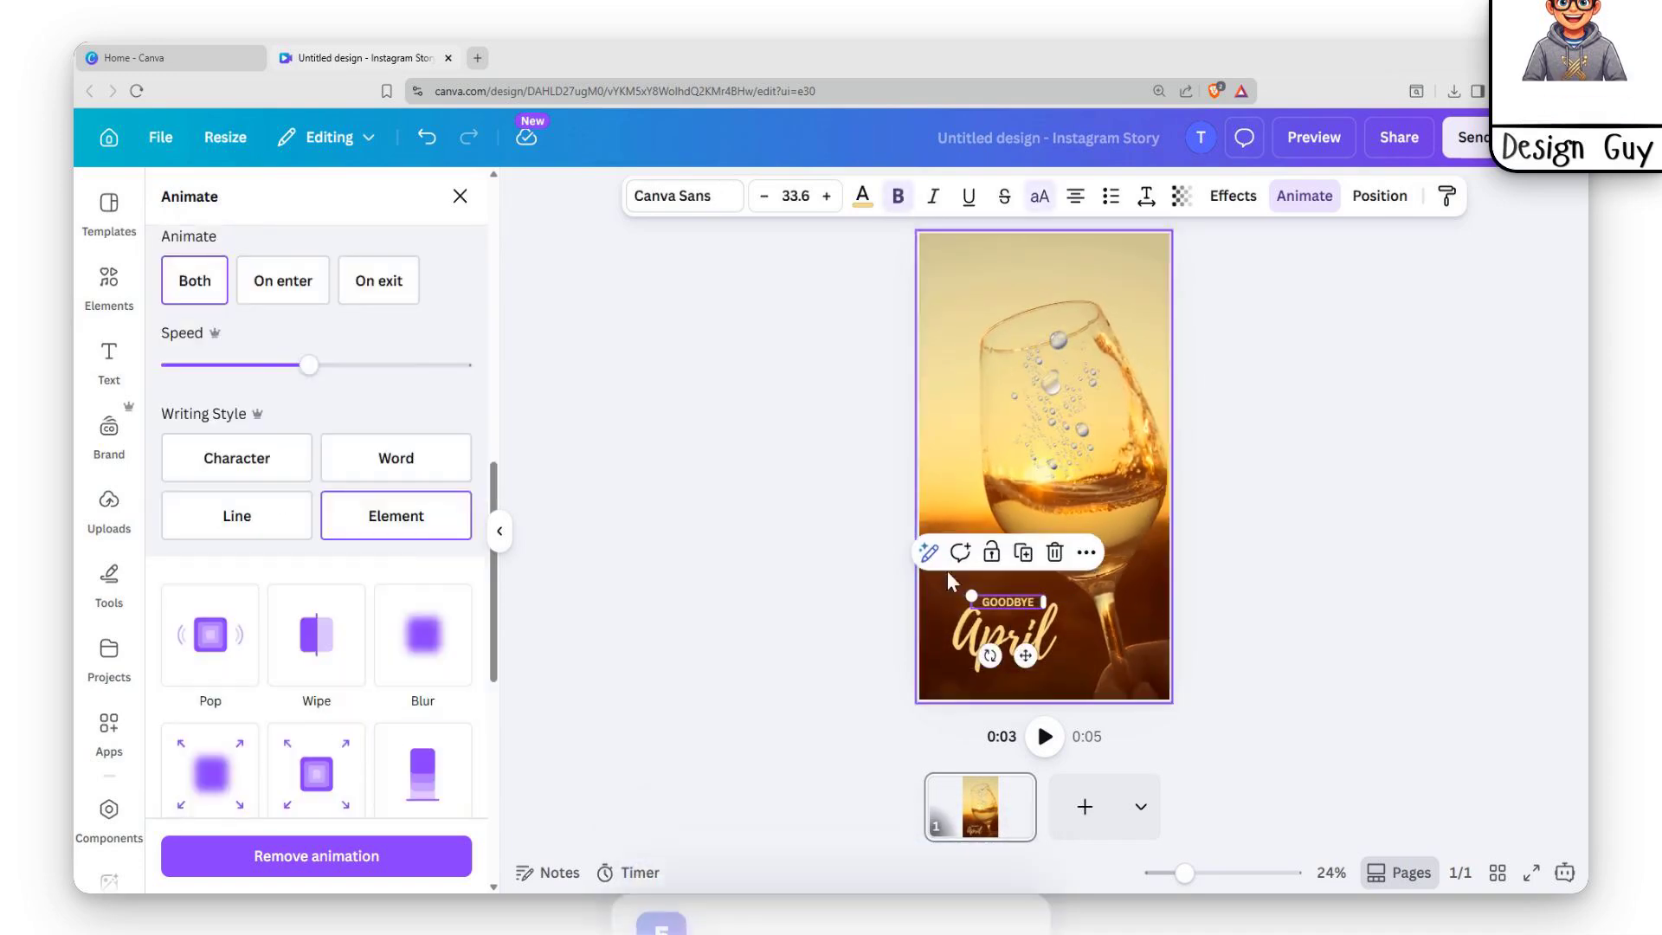
pyautogui.scroll(-2, 419, 594)
pyautogui.click(423, 595)
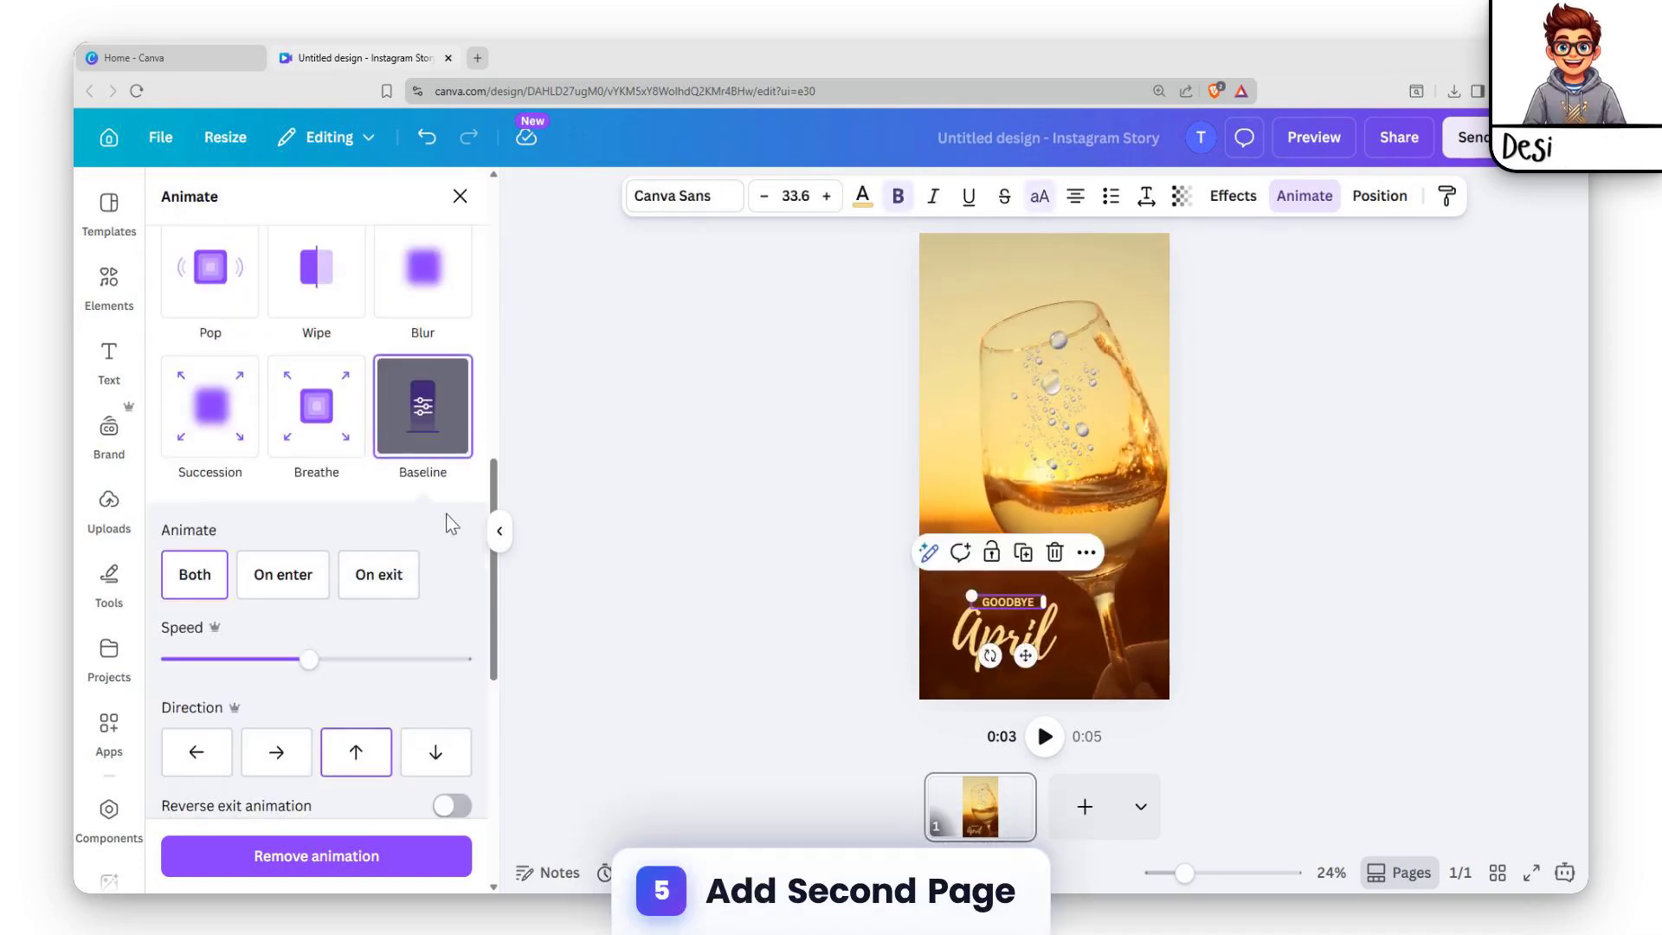
pyautogui.click(275, 753)
pyautogui.click(432, 749)
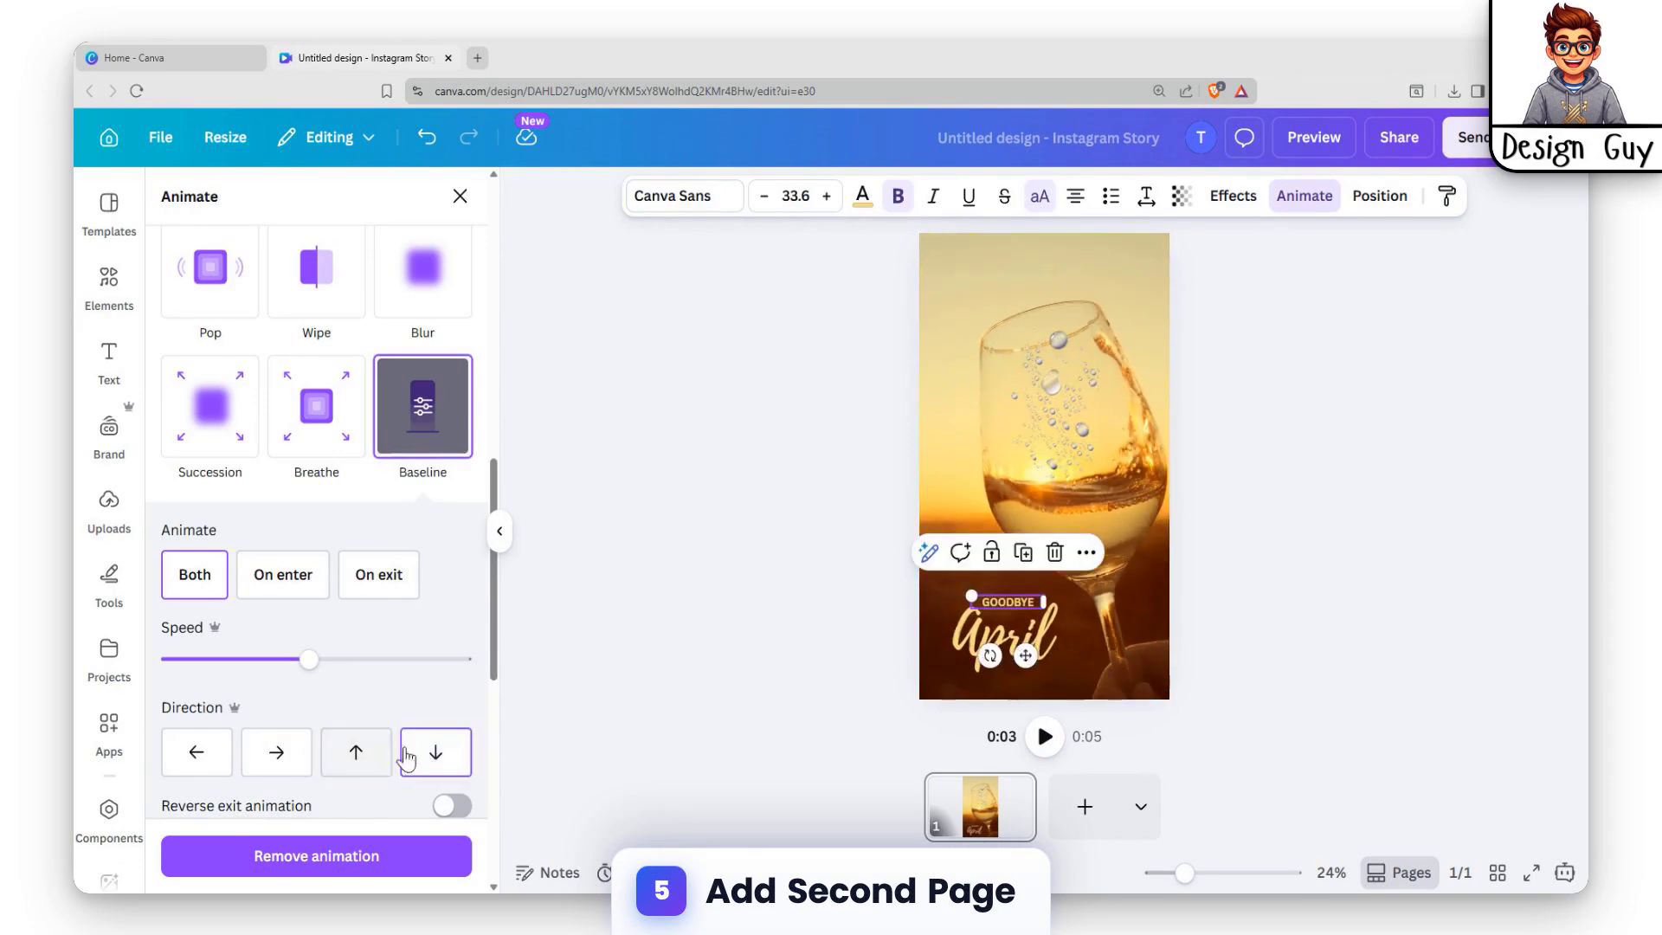
pyautogui.moveTo(309, 659); pyautogui.dragTo(190, 662)
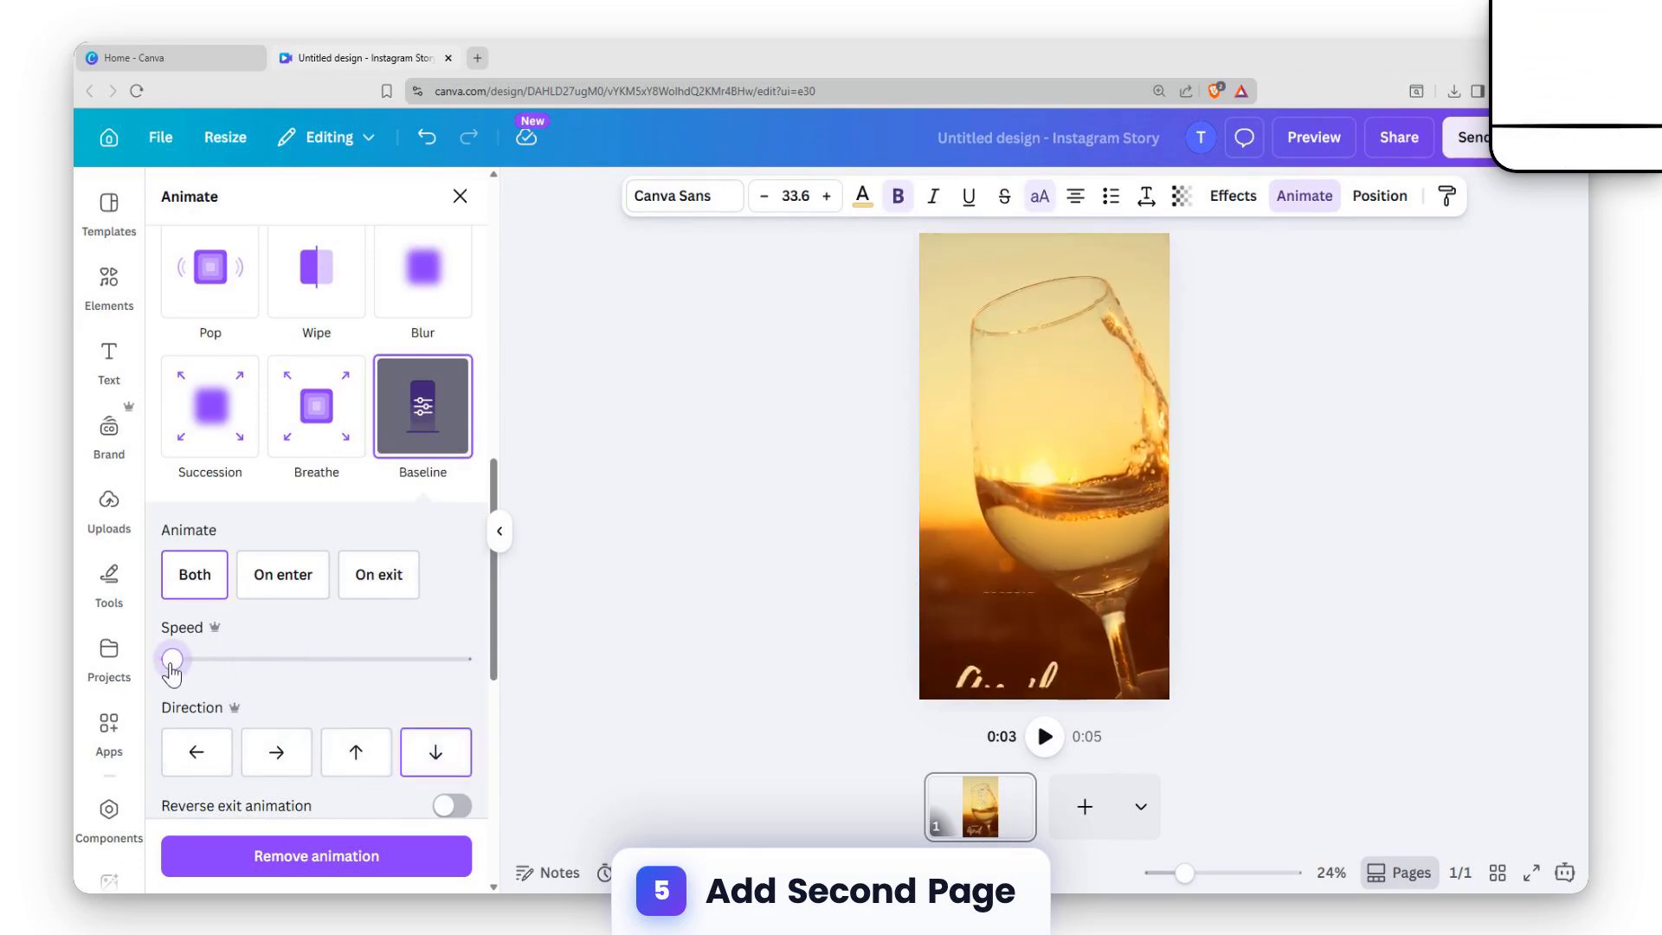
# Slow the "April" text's Baseline animation to nearly the lowest speed and deselect the text.
pyautogui.click(993, 651)
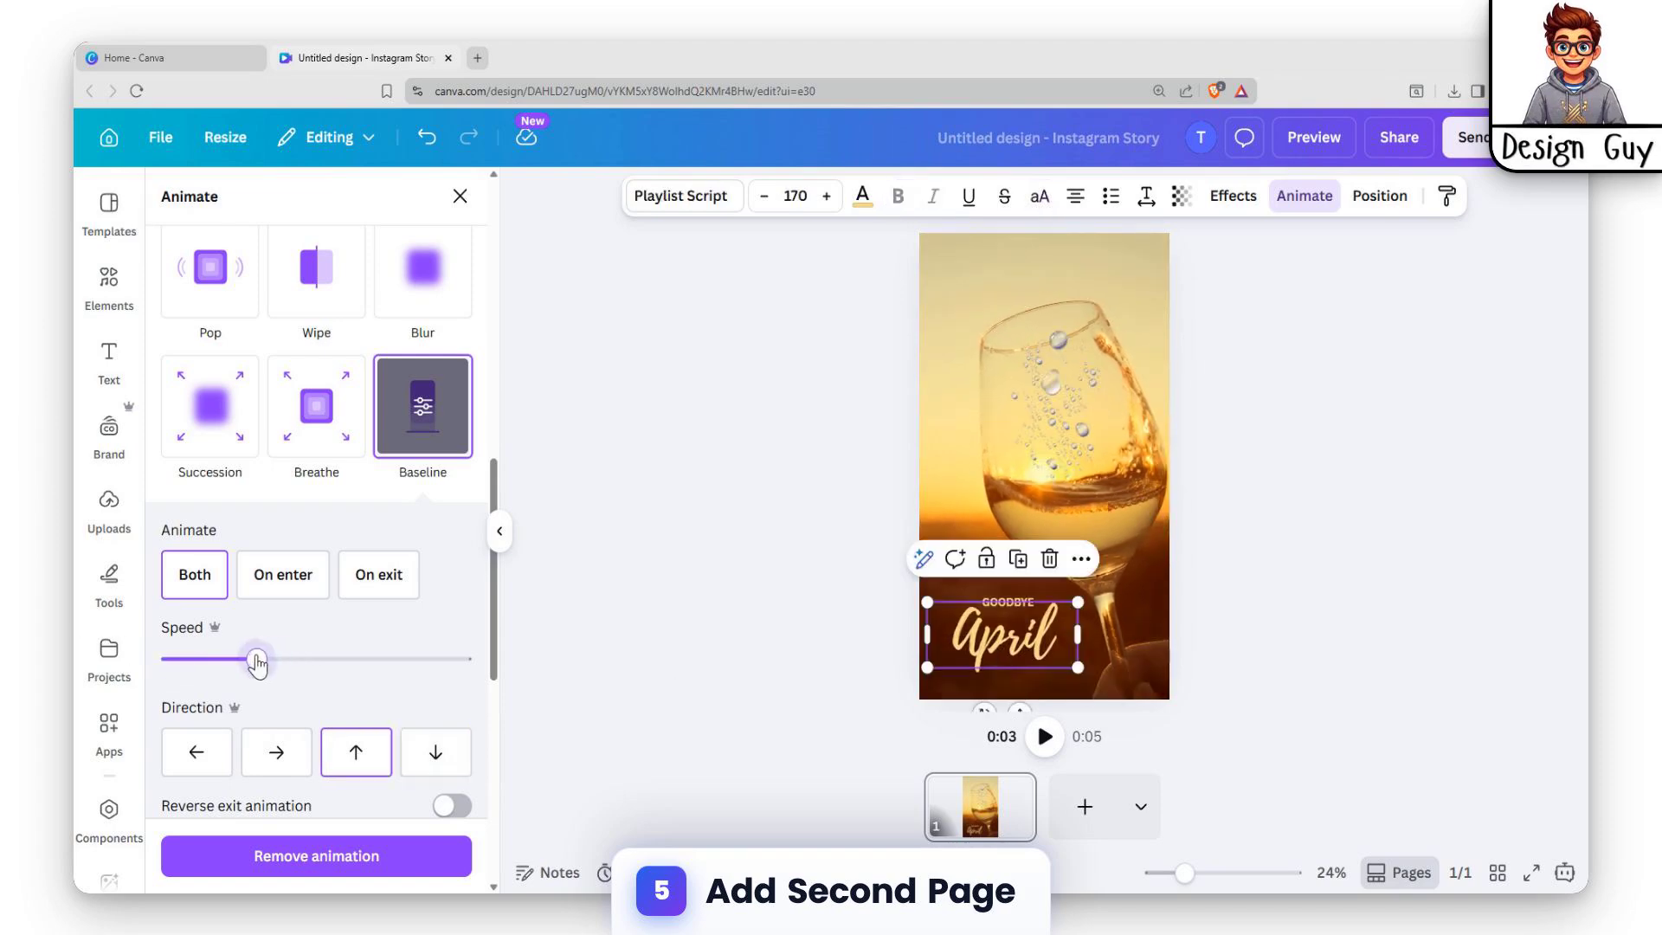
pyautogui.moveTo(257, 664); pyautogui.dragTo(191, 666)
pyautogui.scroll(-4, 397, 669)
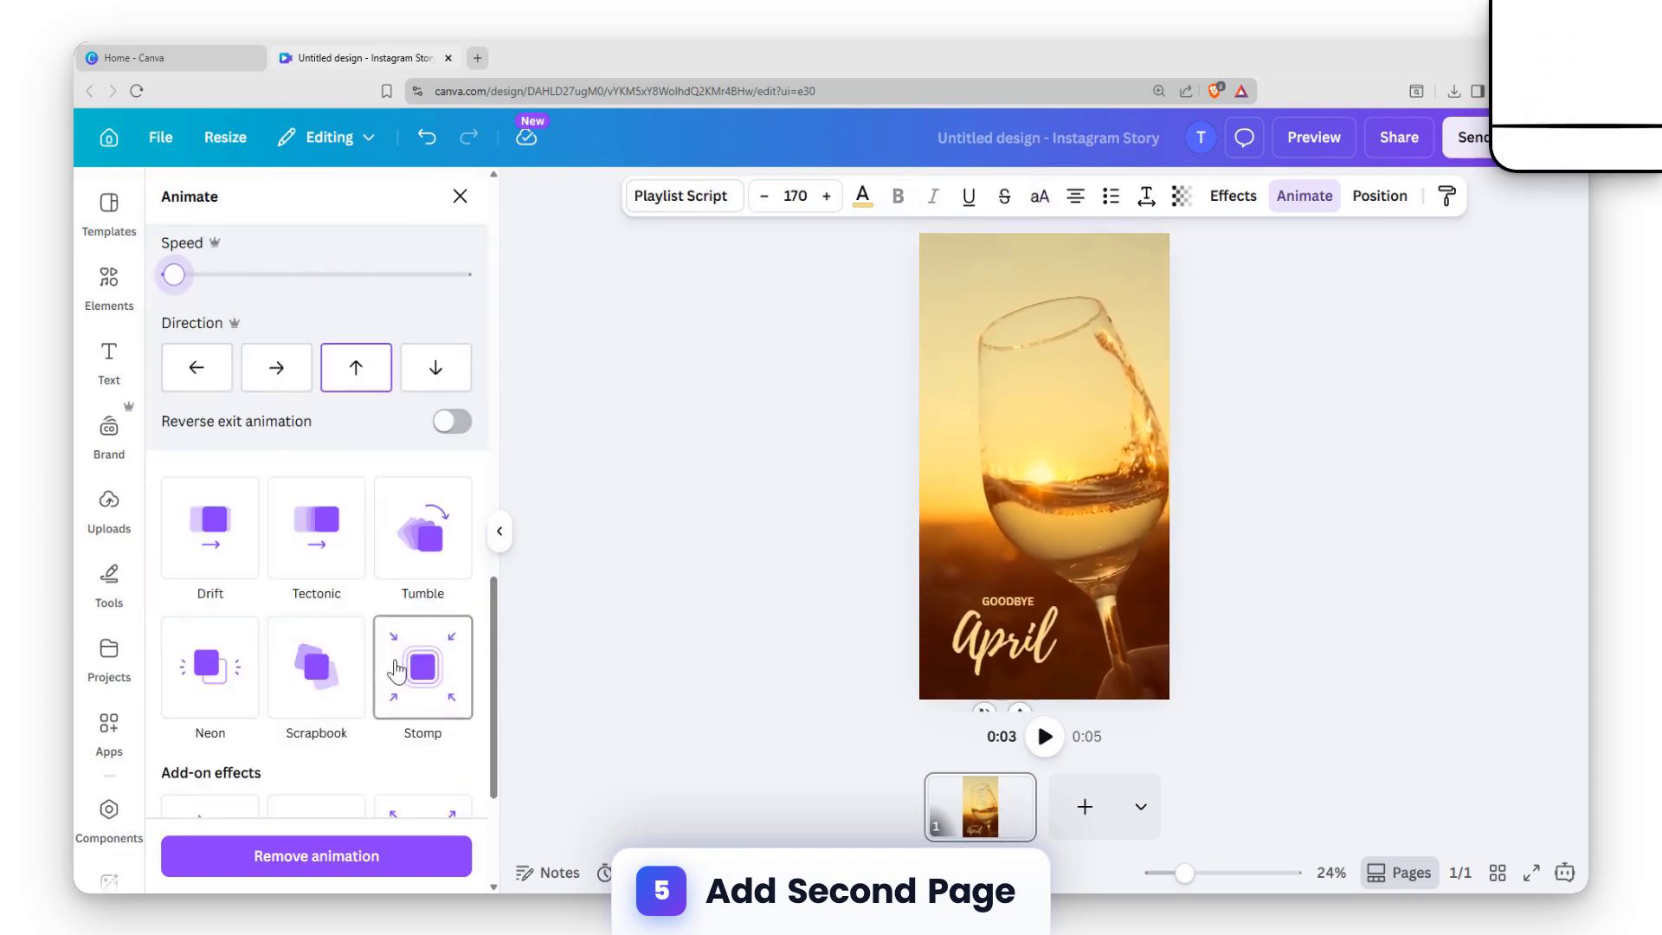
pyautogui.click(1219, 649)
pyautogui.click(887, 708)
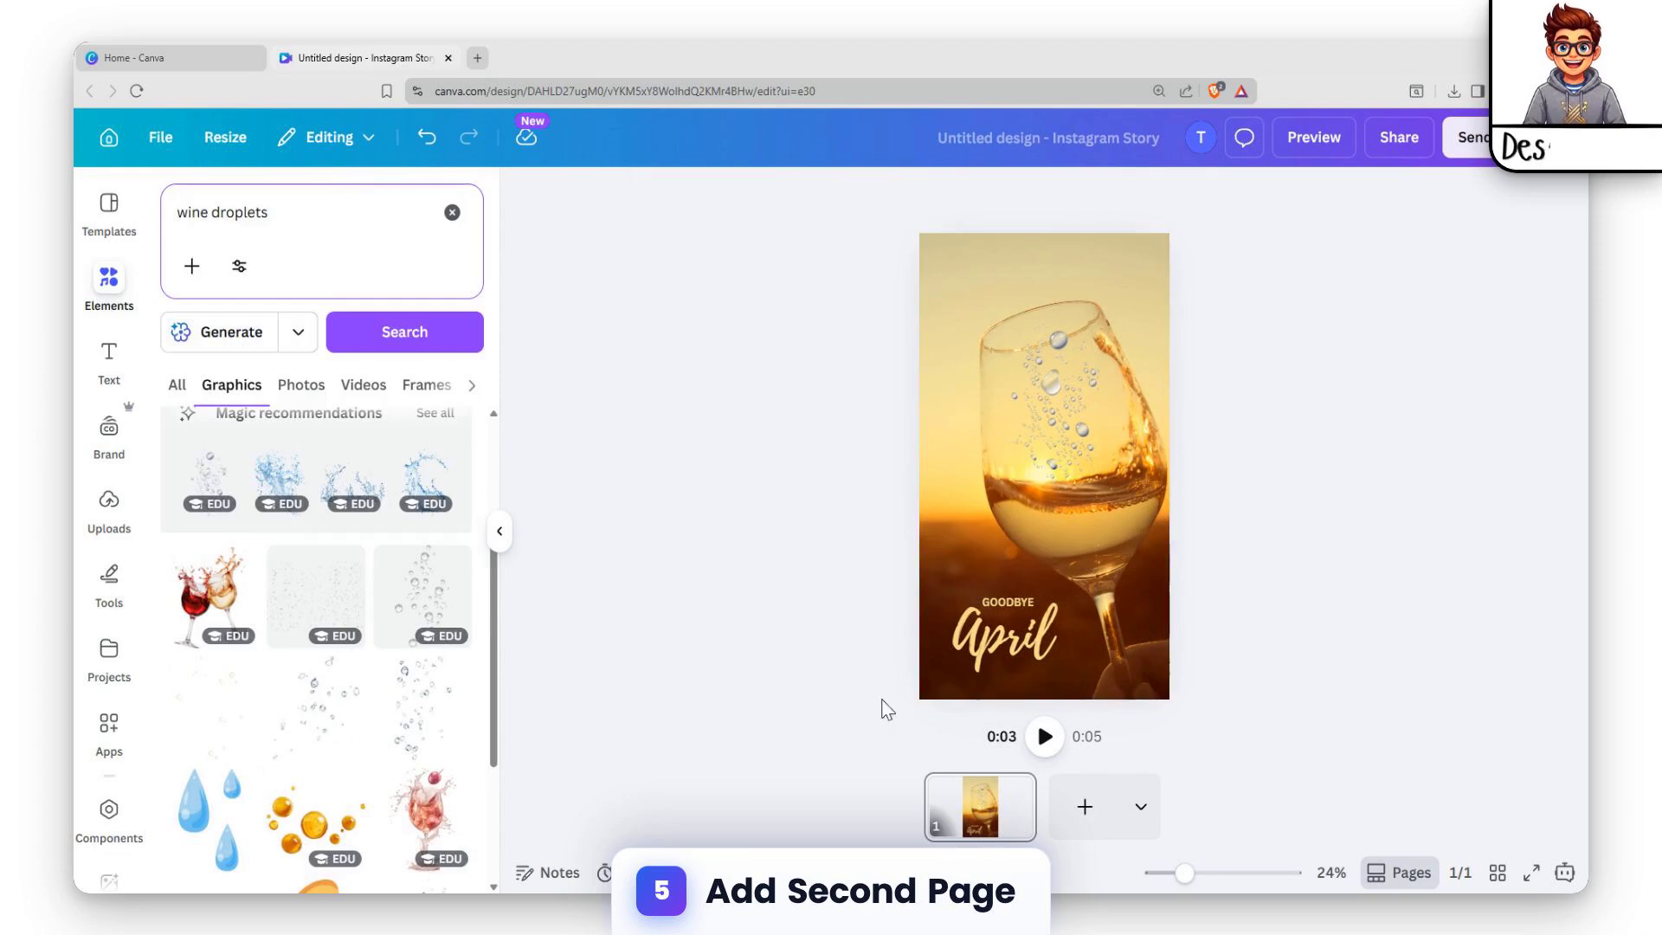
# Add a second page and fill it with the "Yellow and Green Floral Hello May Your Story" template.
pyautogui.click(1085, 810)
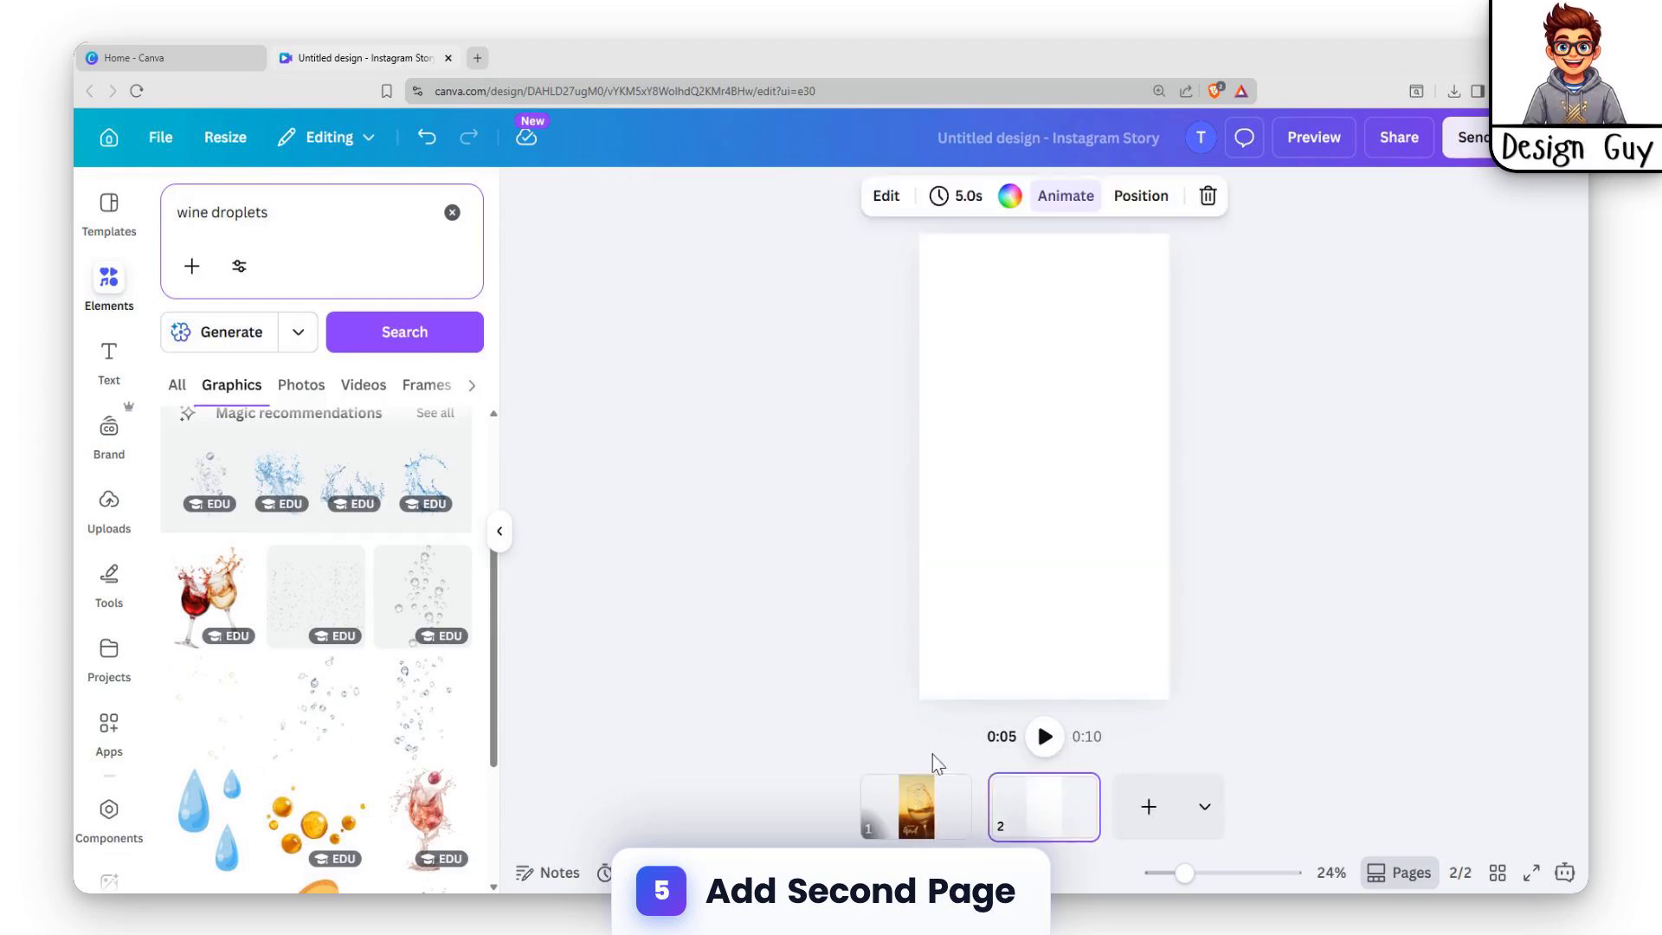
pyautogui.click(128, 247)
pyautogui.scroll(-3, 391, 591)
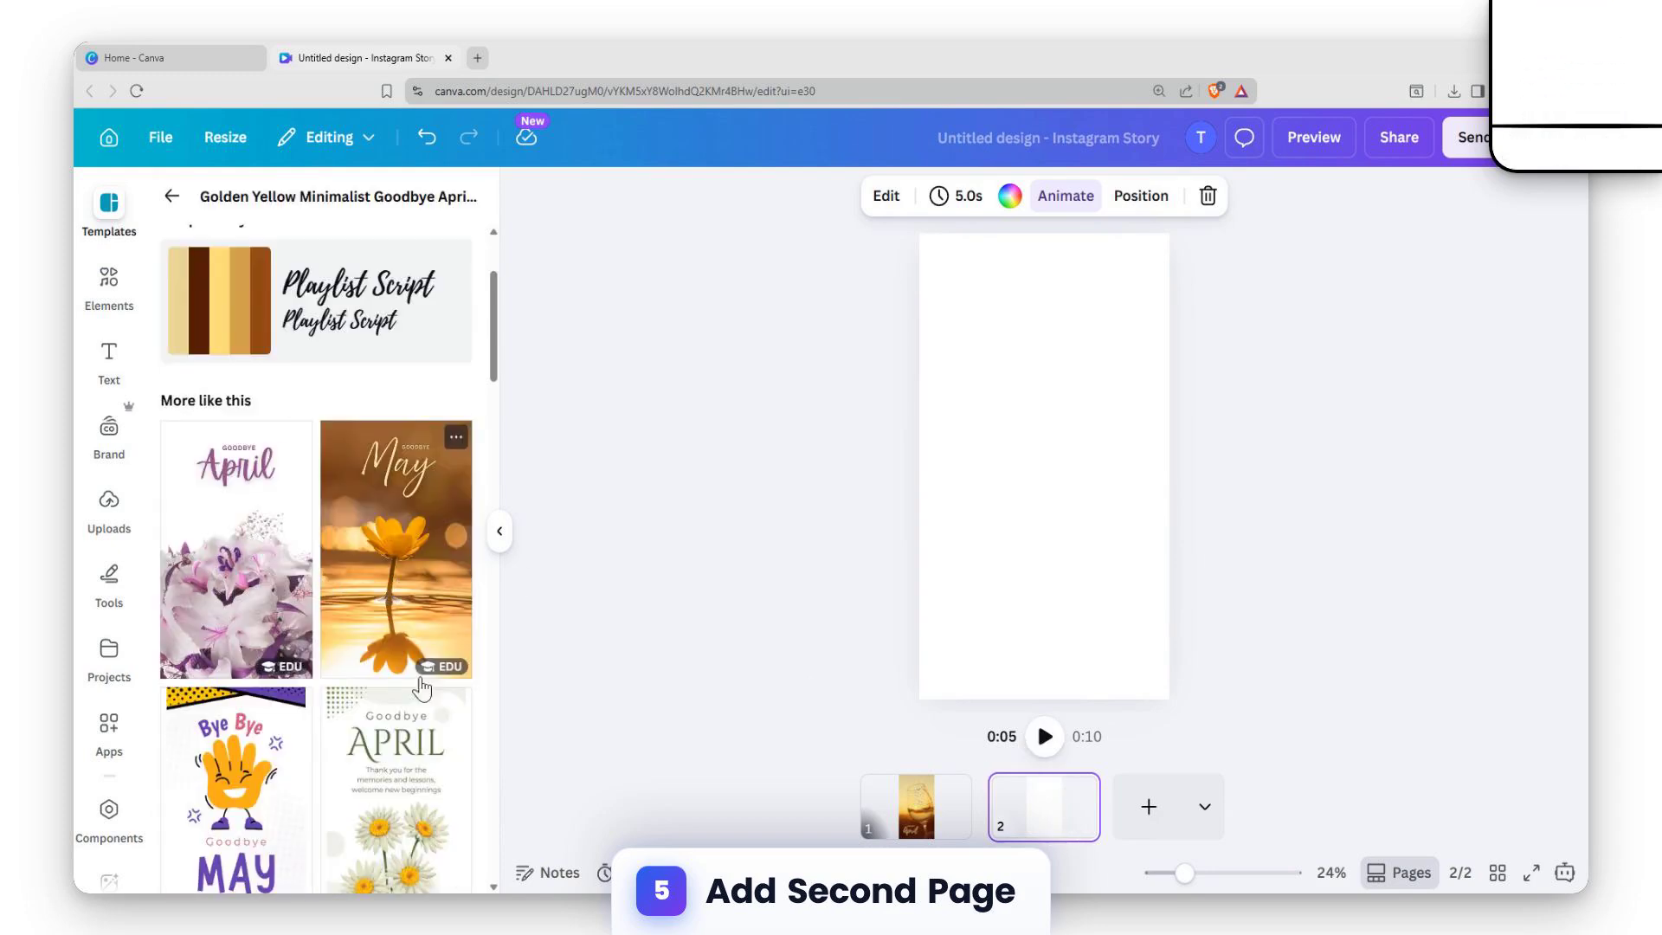
pyautogui.scroll(-5, 422, 688)
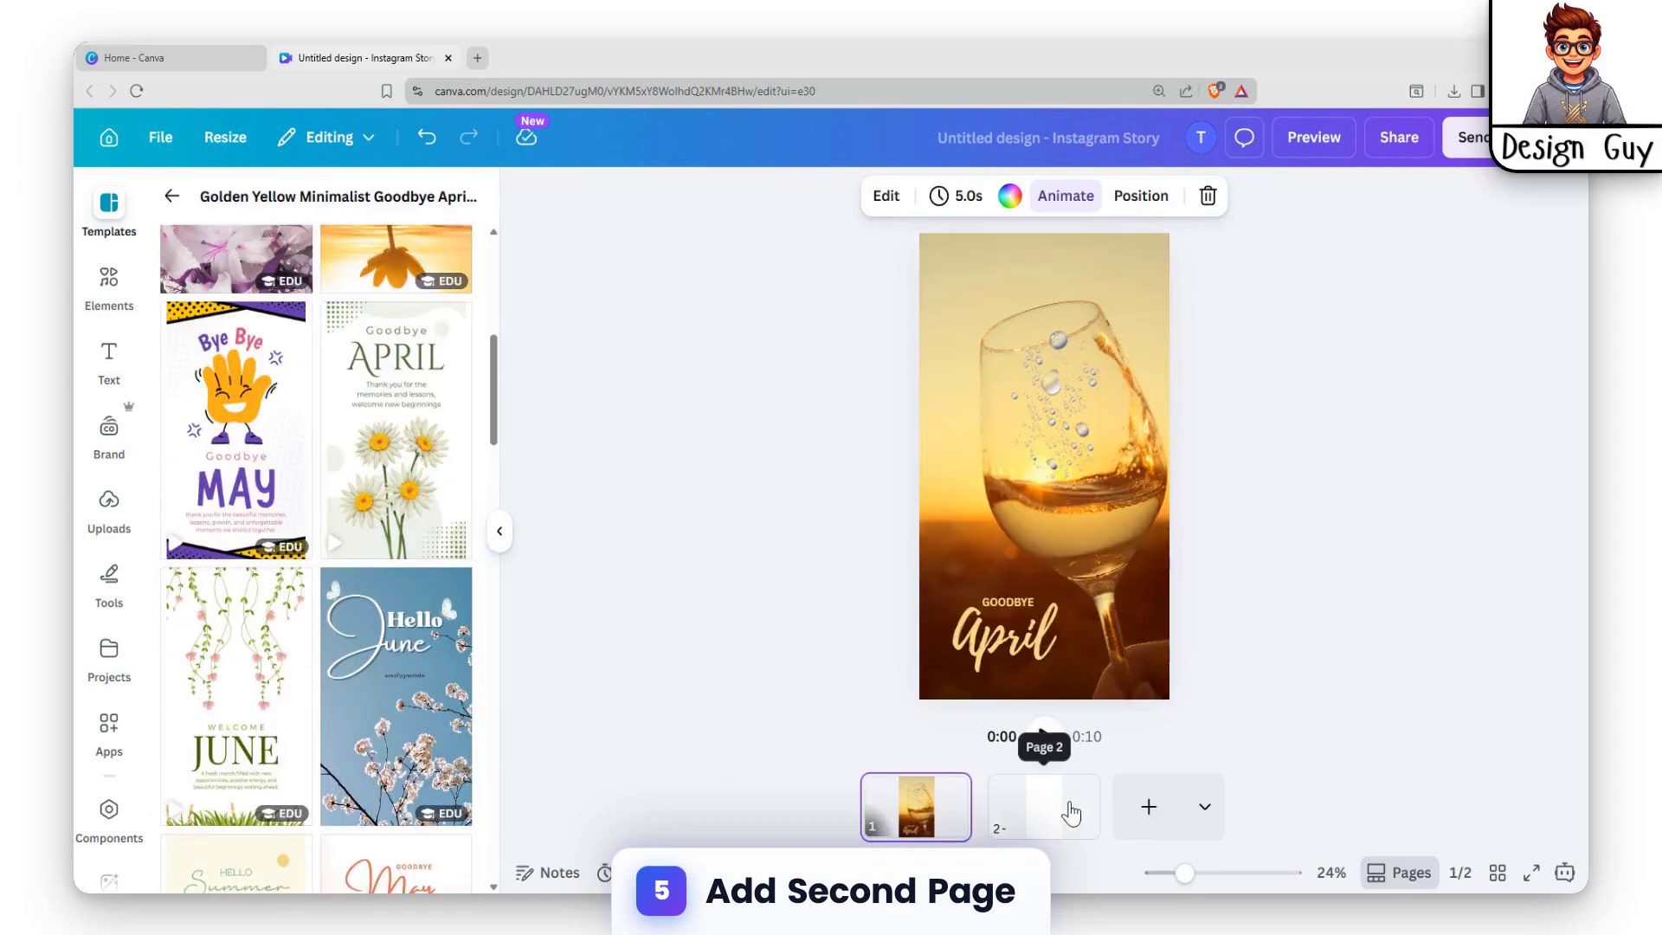
pyautogui.scroll(-5, 260, 556)
pyautogui.scroll(-4, 479, 562)
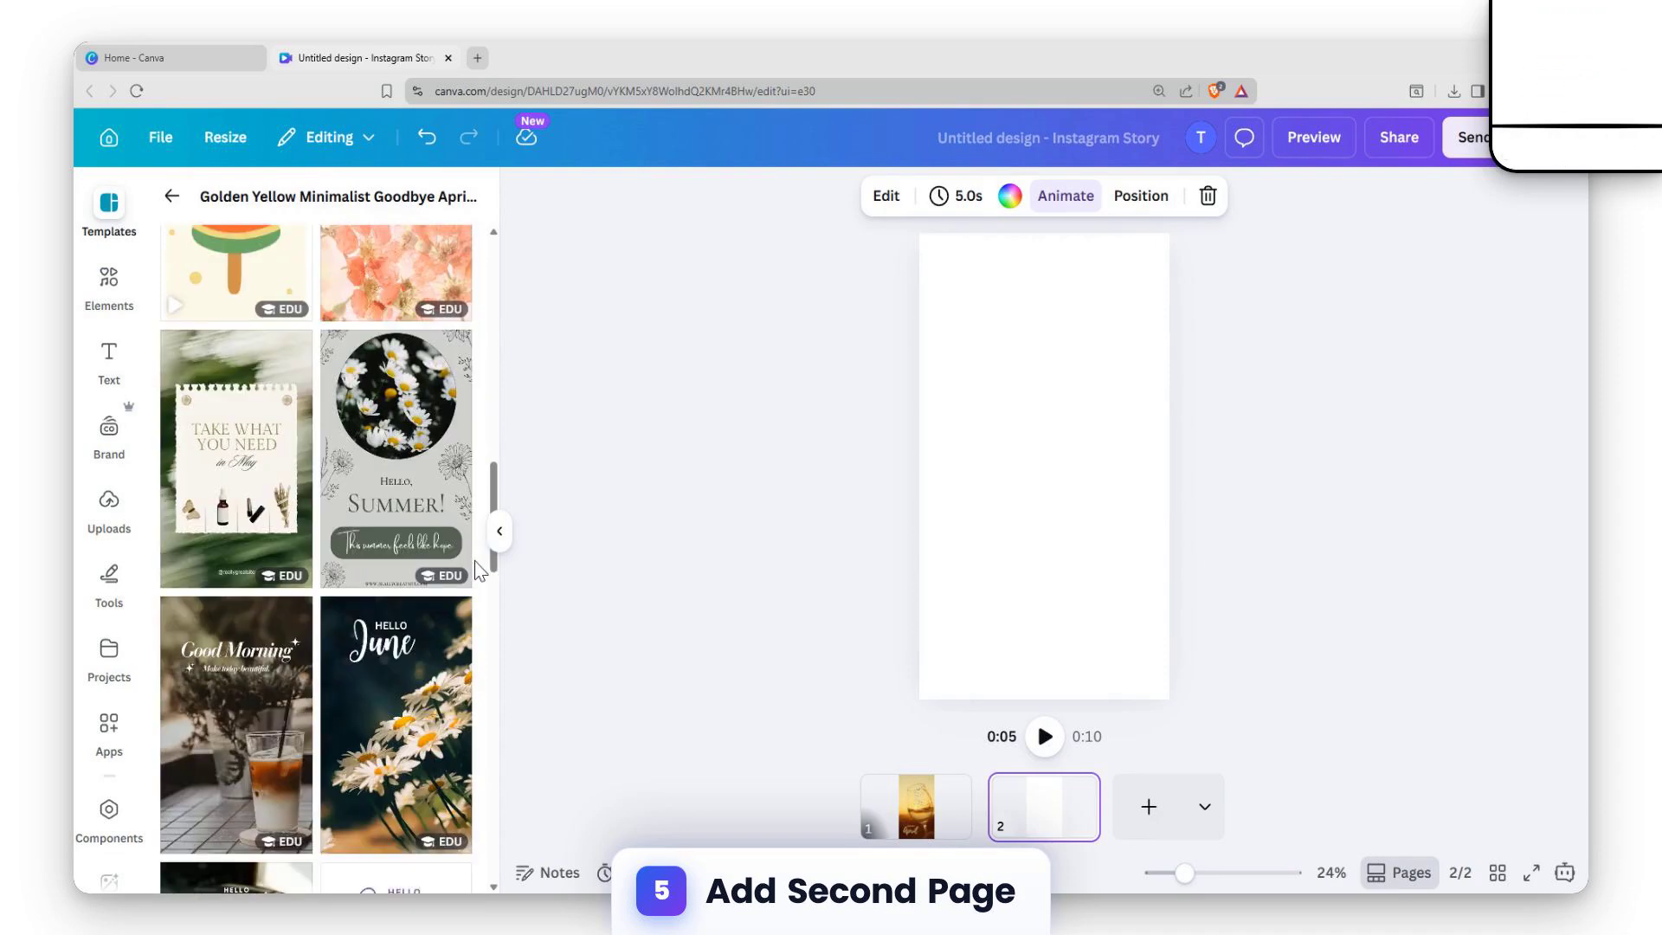
pyautogui.scroll(-10, 456, 512)
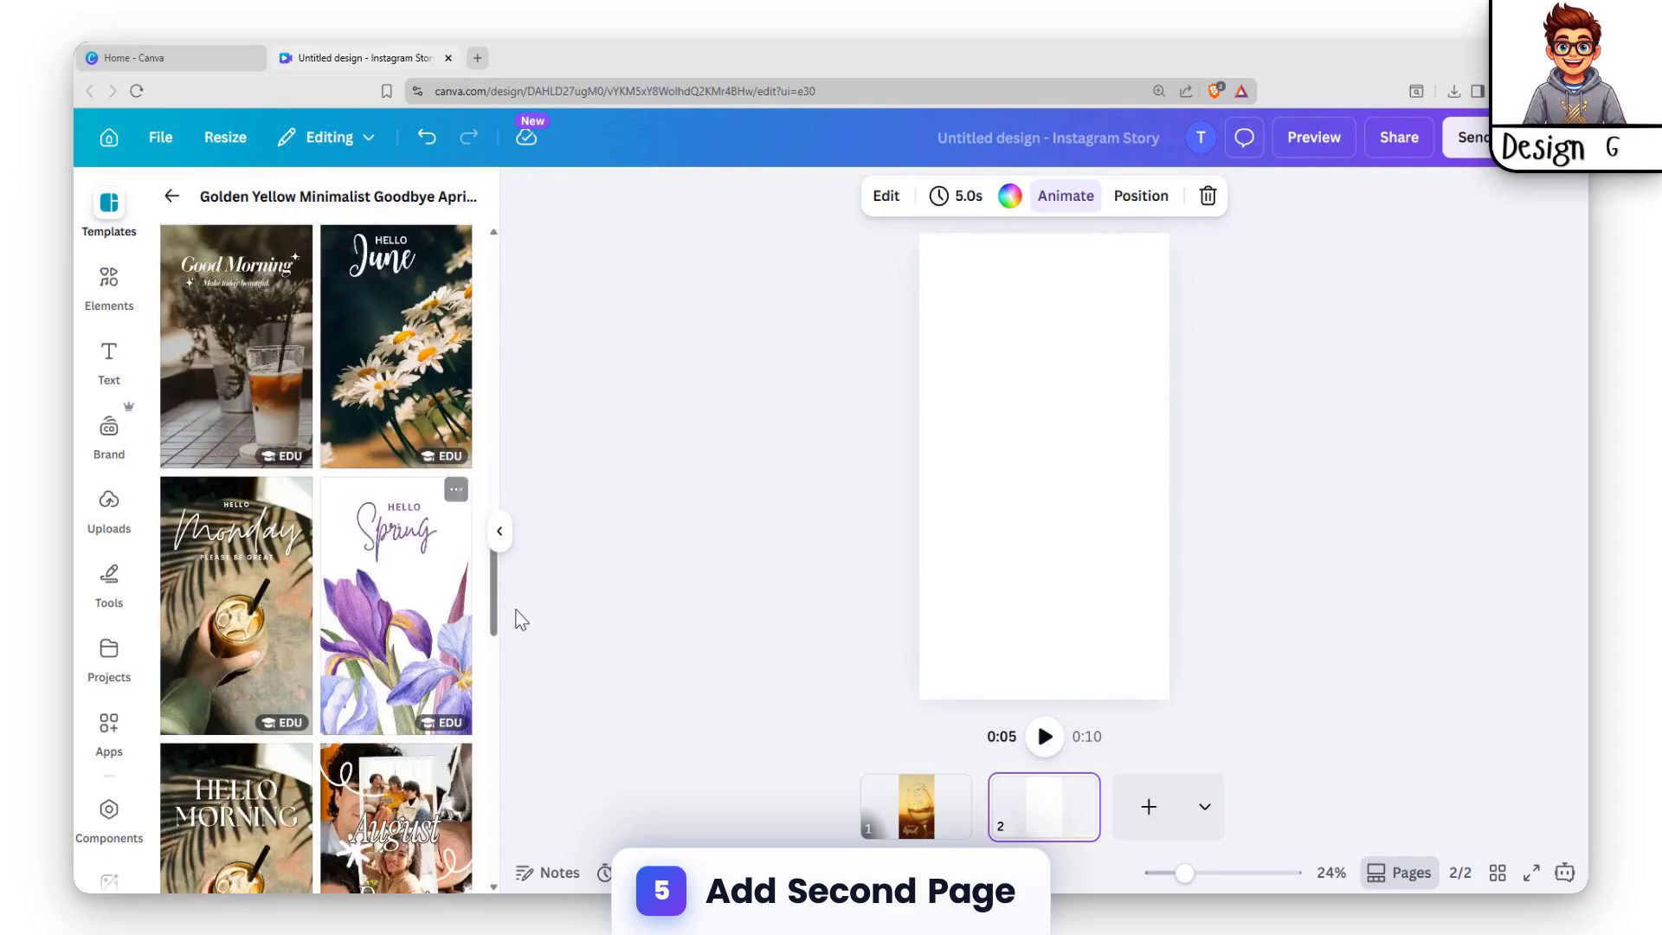
pyautogui.scroll(-2, 295, 612)
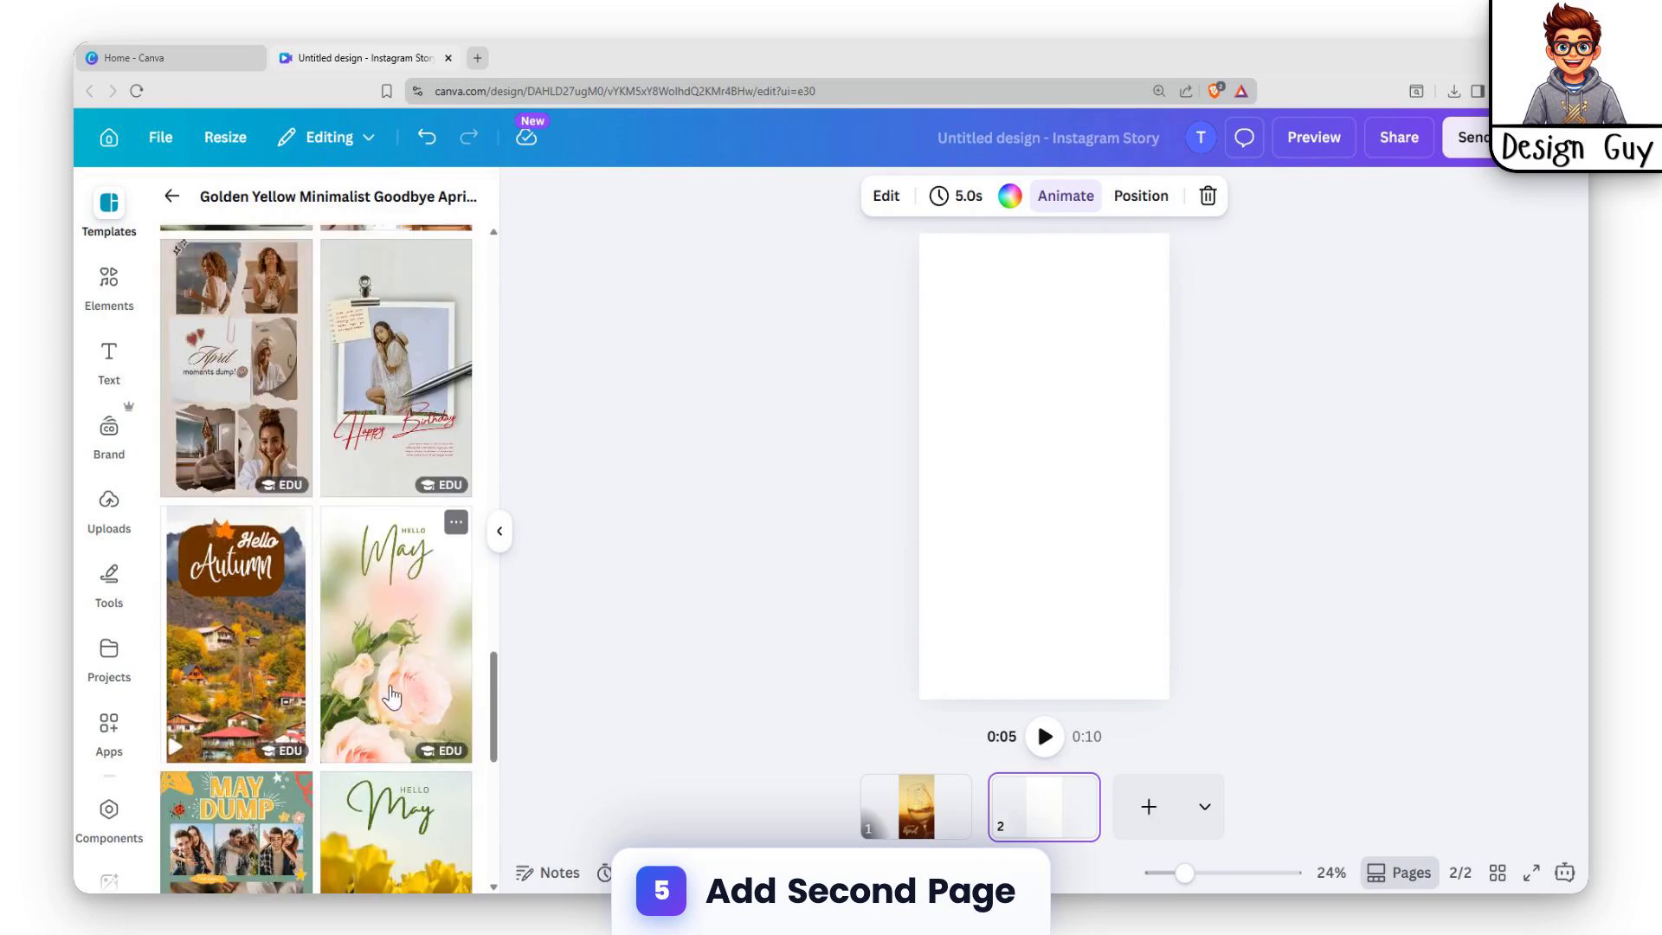
pyautogui.scroll(-2, 392, 695)
pyautogui.click(413, 627)
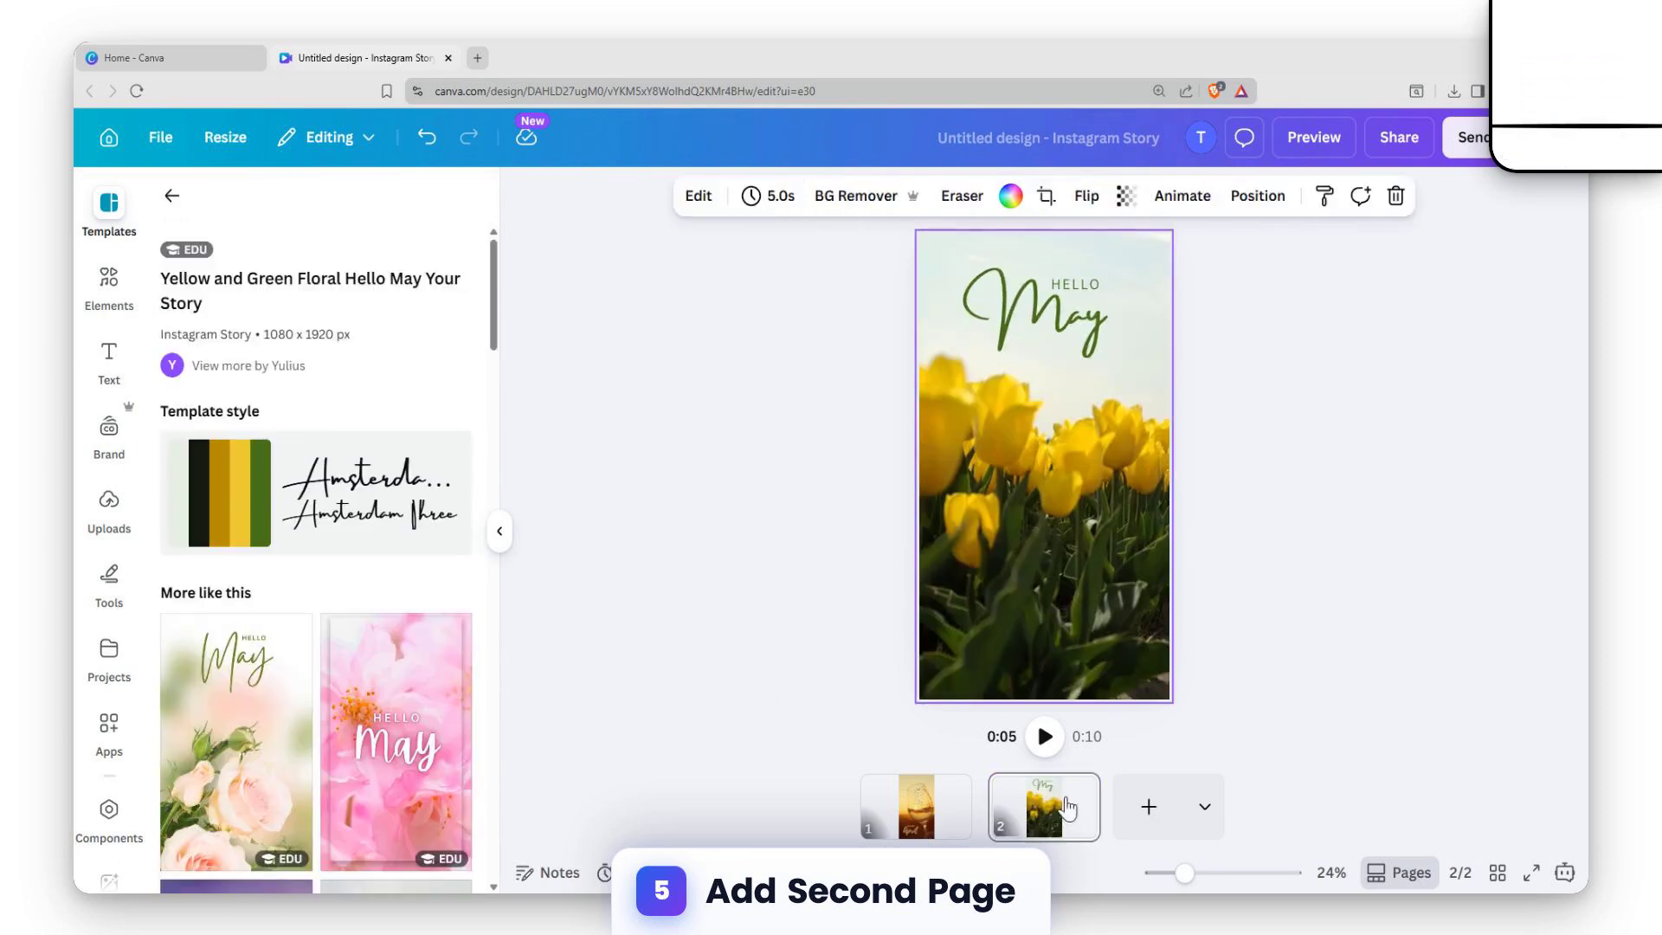
# Add a Match & Move transition between the wine glass page and the tulip page.
pyautogui.click(923, 813)
pyautogui.click(1037, 814)
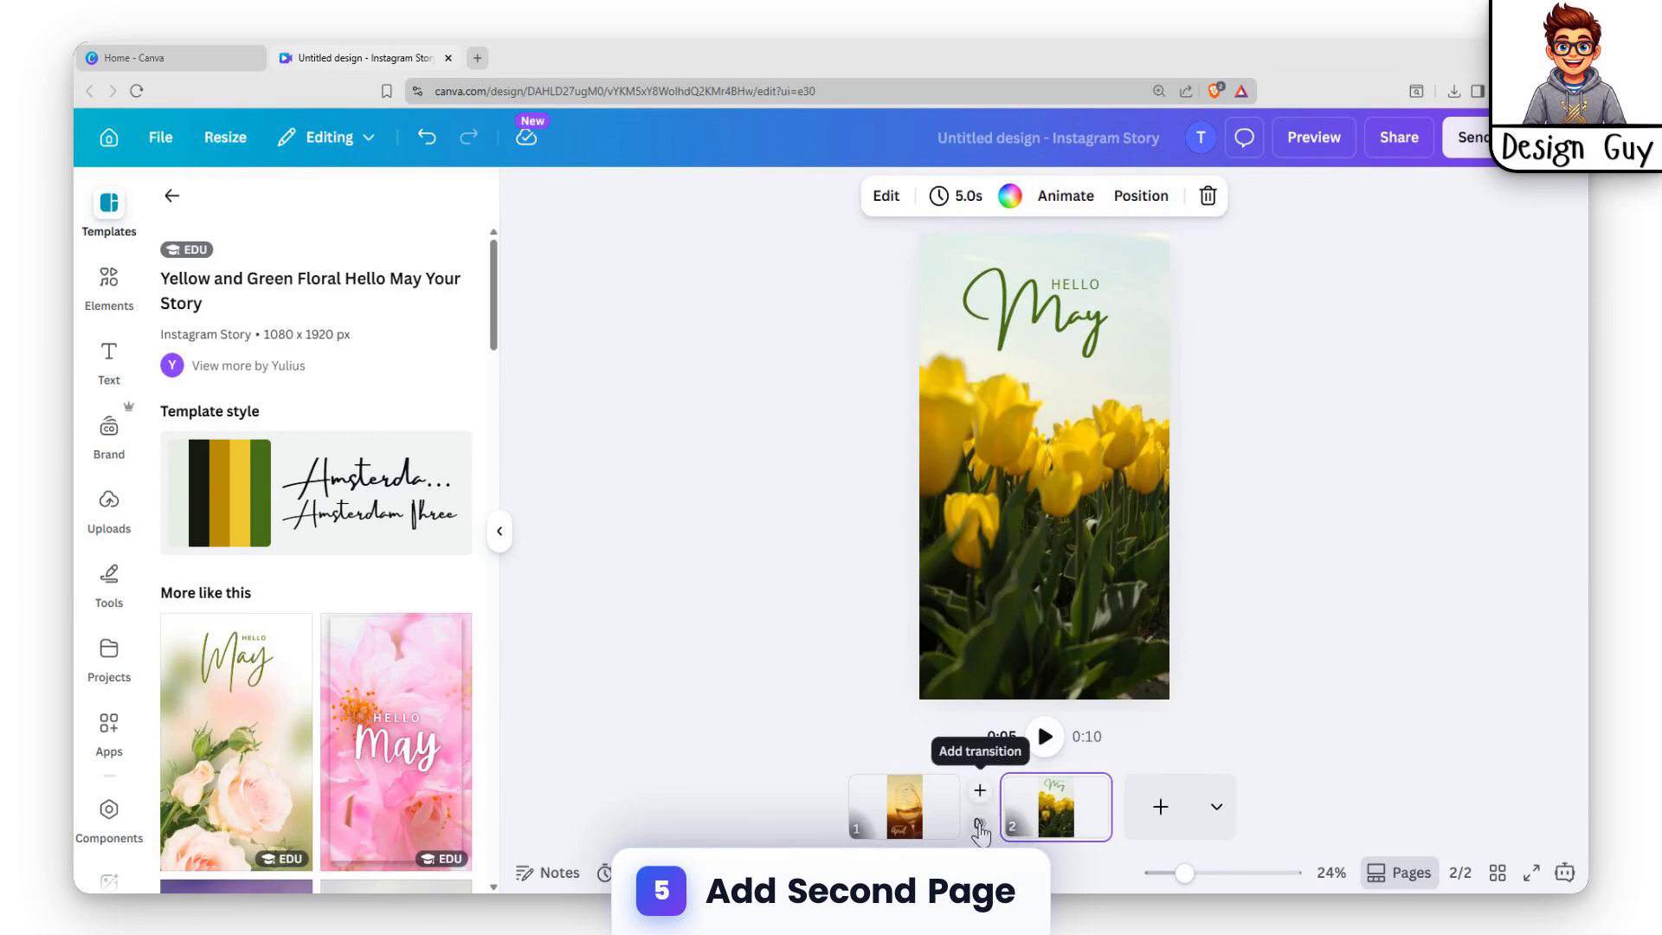
pyautogui.click(979, 826)
pyautogui.click(209, 569)
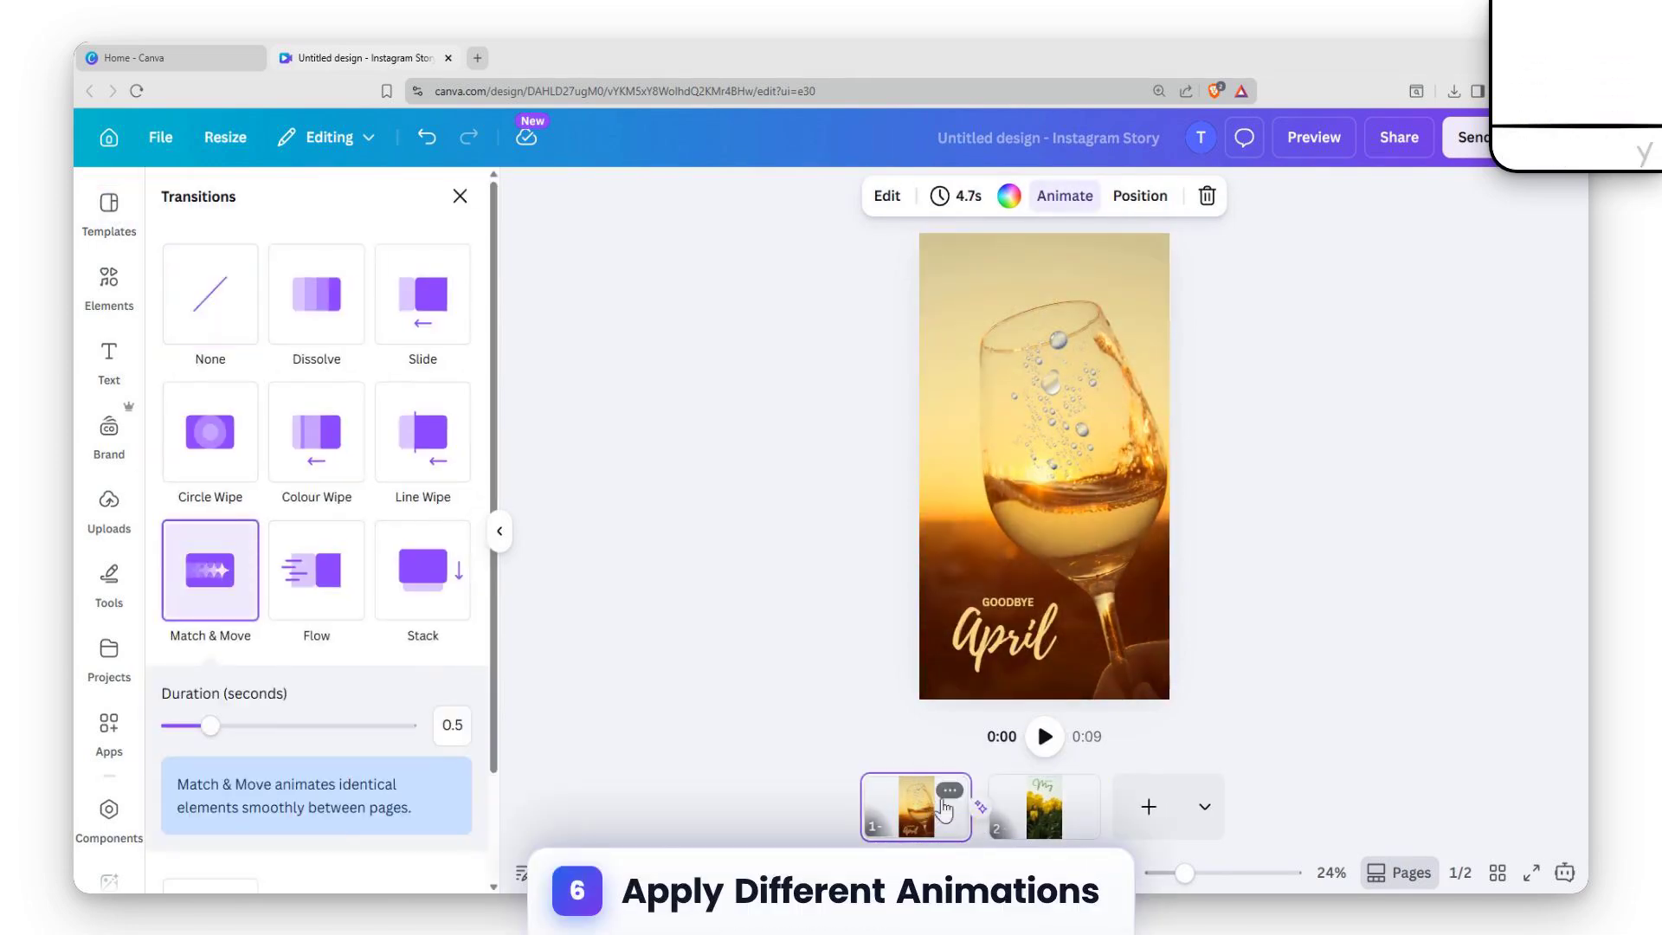
# Apply the Photo Zoom page animation to the tulip page.
pyautogui.click(1009, 835)
pyautogui.click(1032, 258)
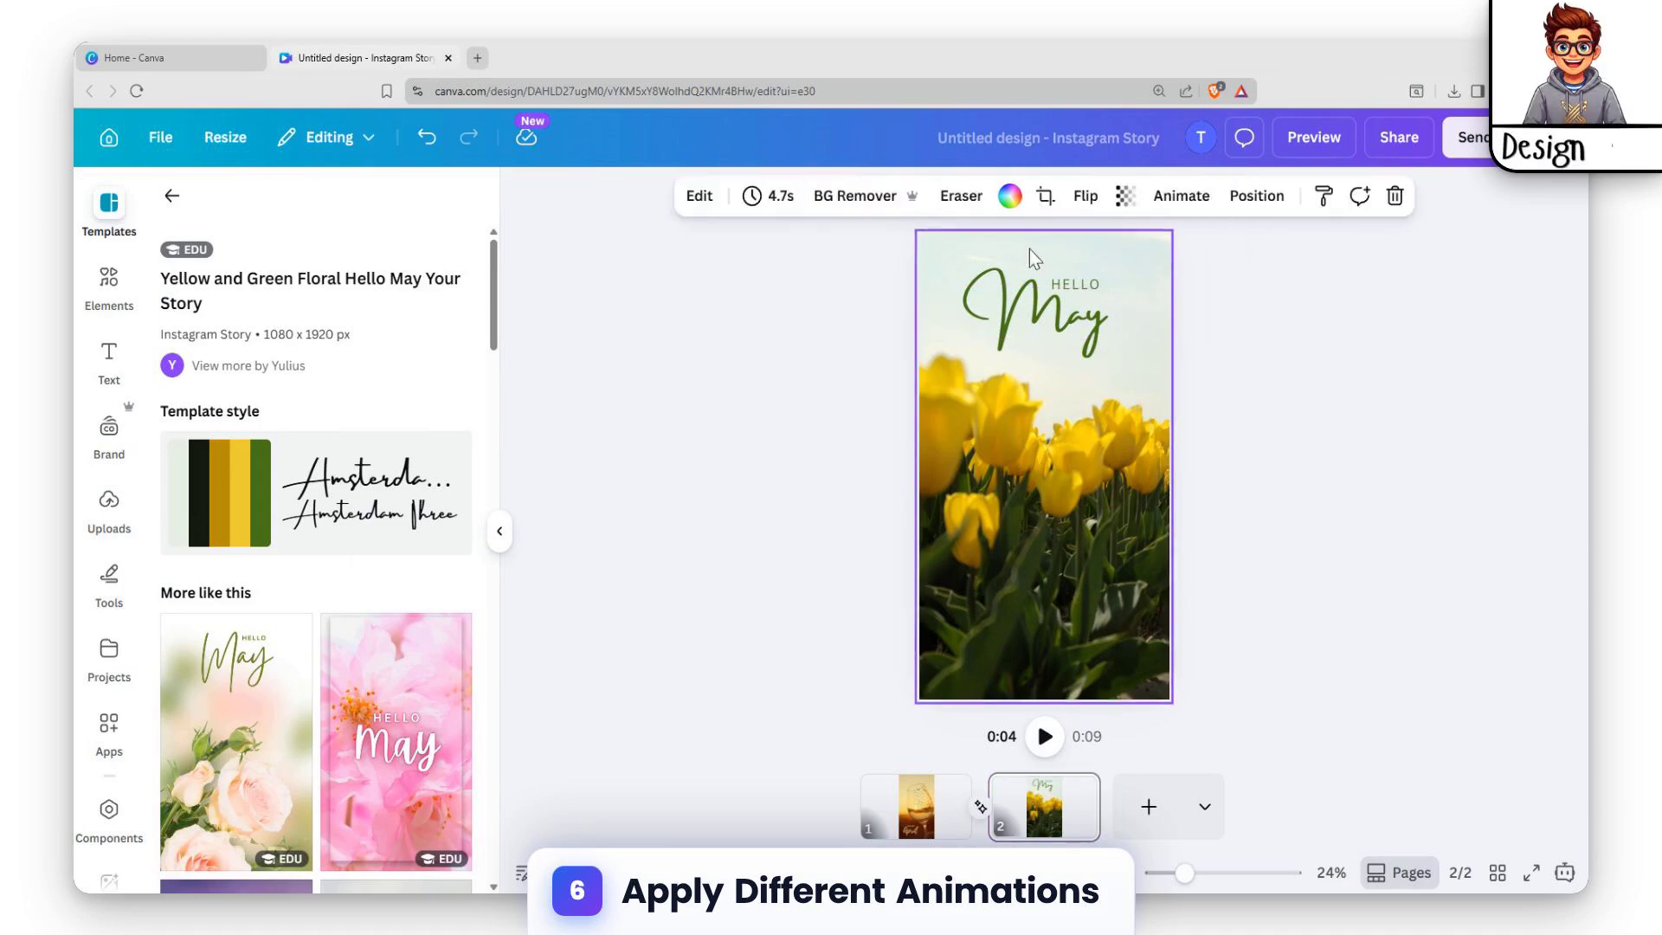
pyautogui.click(1188, 197)
pyautogui.scroll(-10, 441, 705)
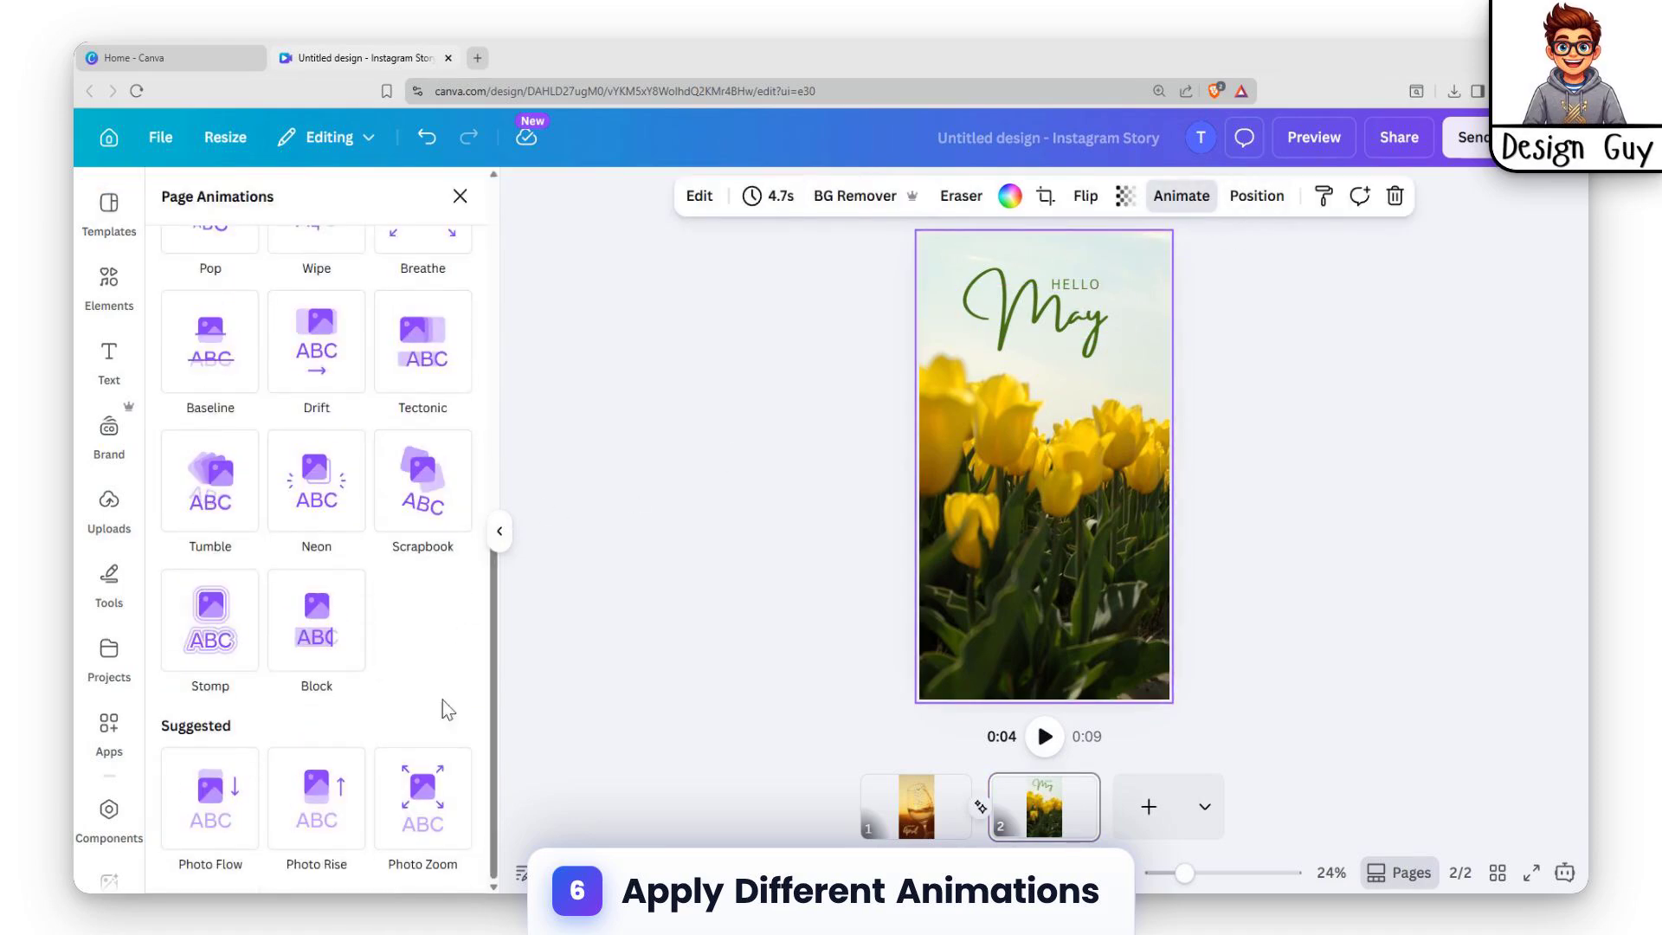
pyautogui.click(422, 790)
# Apply the Drift animation to the "May" text on the tulip page.
pyautogui.click(1037, 328)
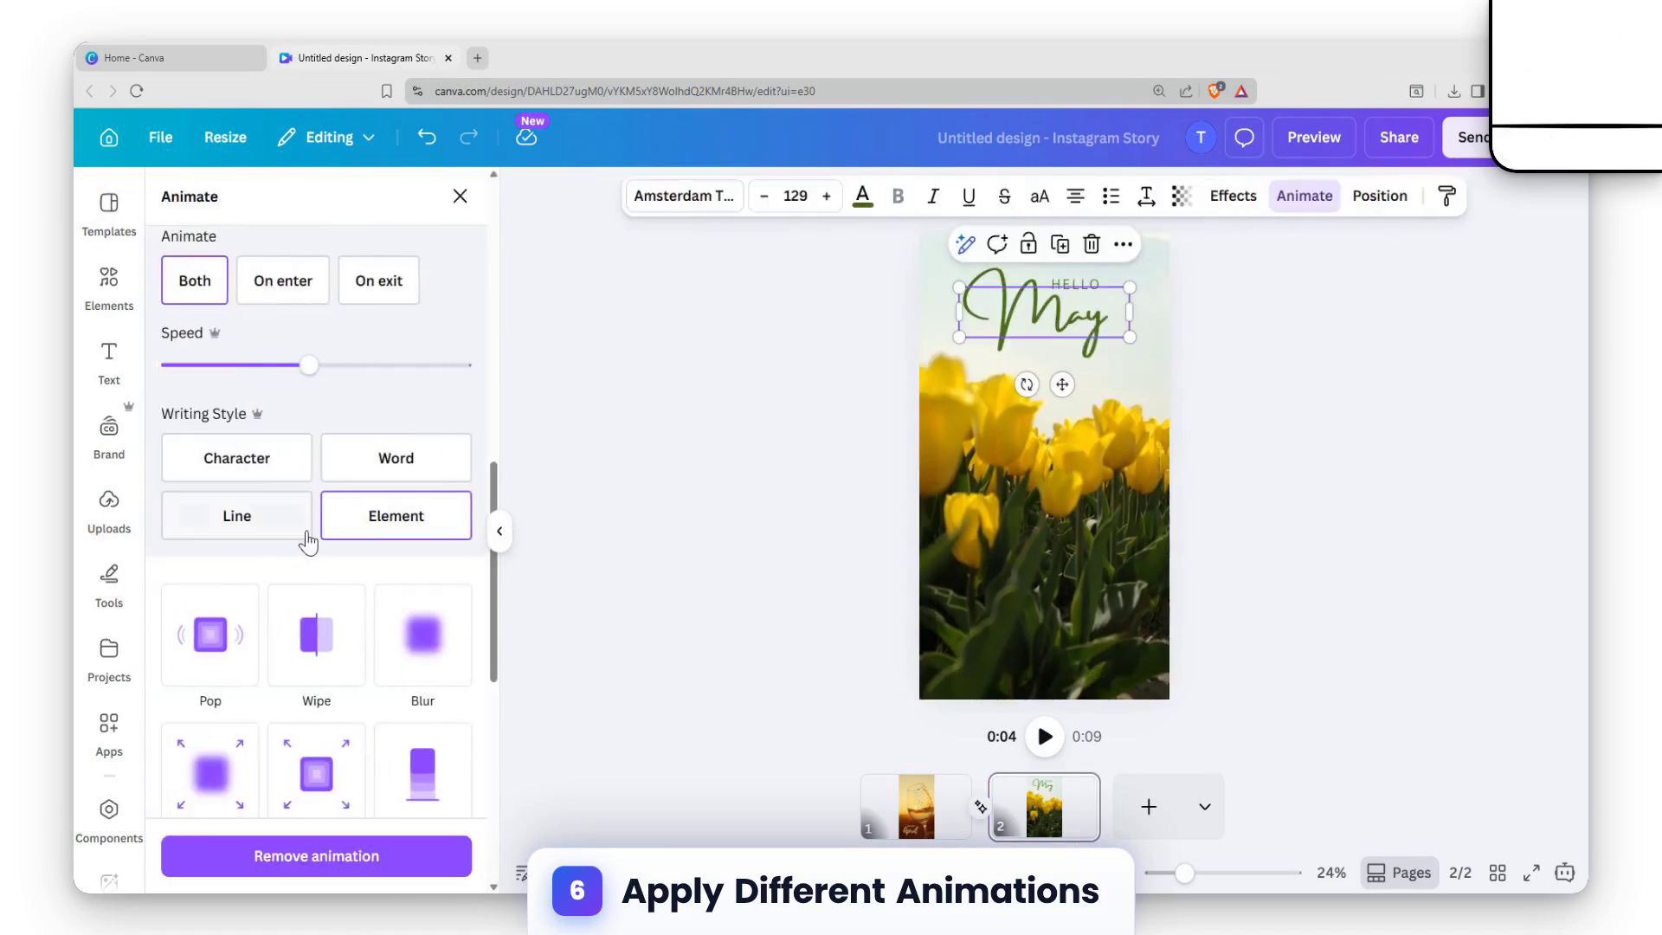
pyautogui.scroll(-5, 230, 490)
pyautogui.scroll(2, 260, 433)
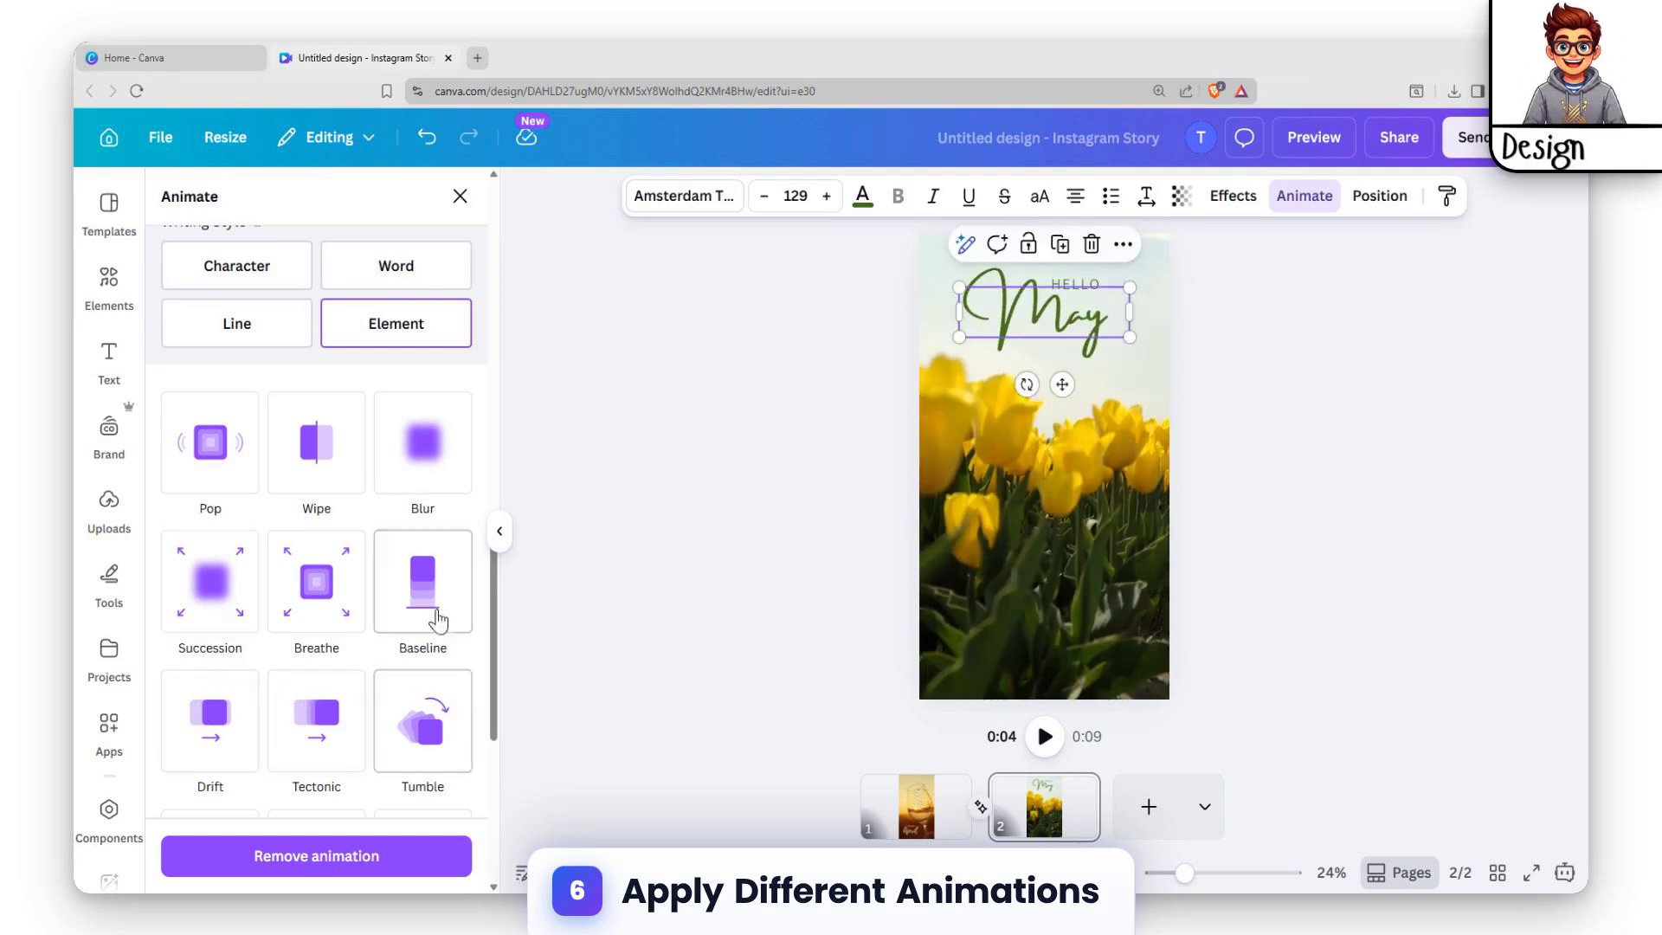
pyautogui.scroll(-2, 412, 667)
pyautogui.click(222, 557)
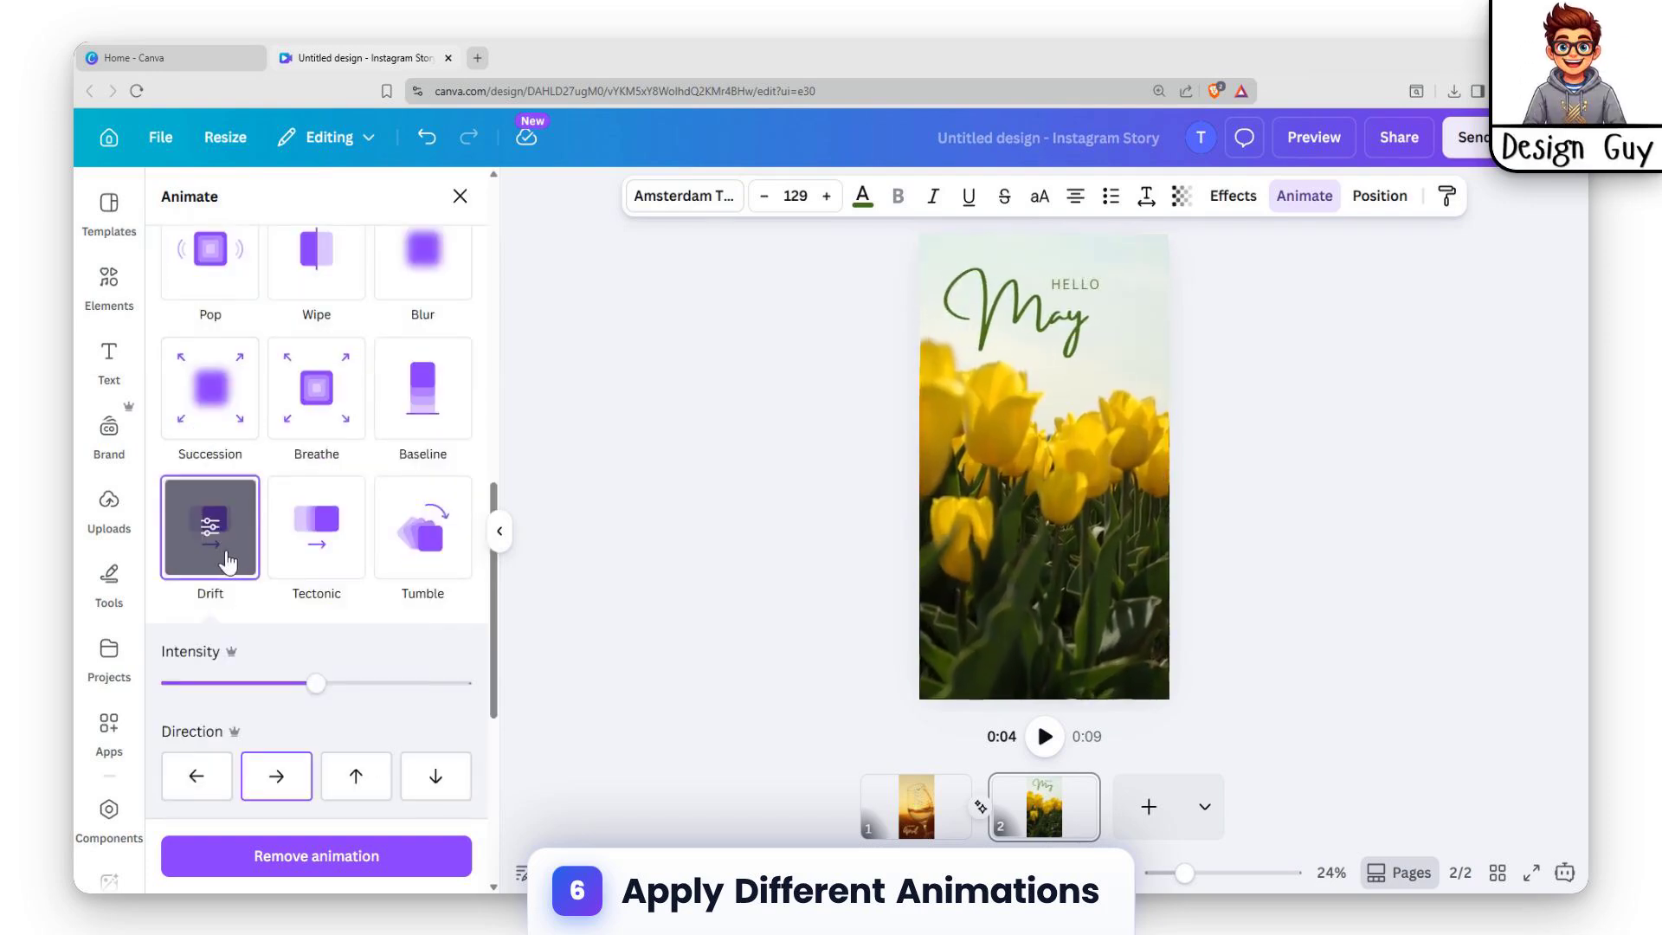
# Apply Succession to the "HELLO" text with reduced speed and intensity, and lower the Drift intensity of the "May" text.
pyautogui.click(1087, 287)
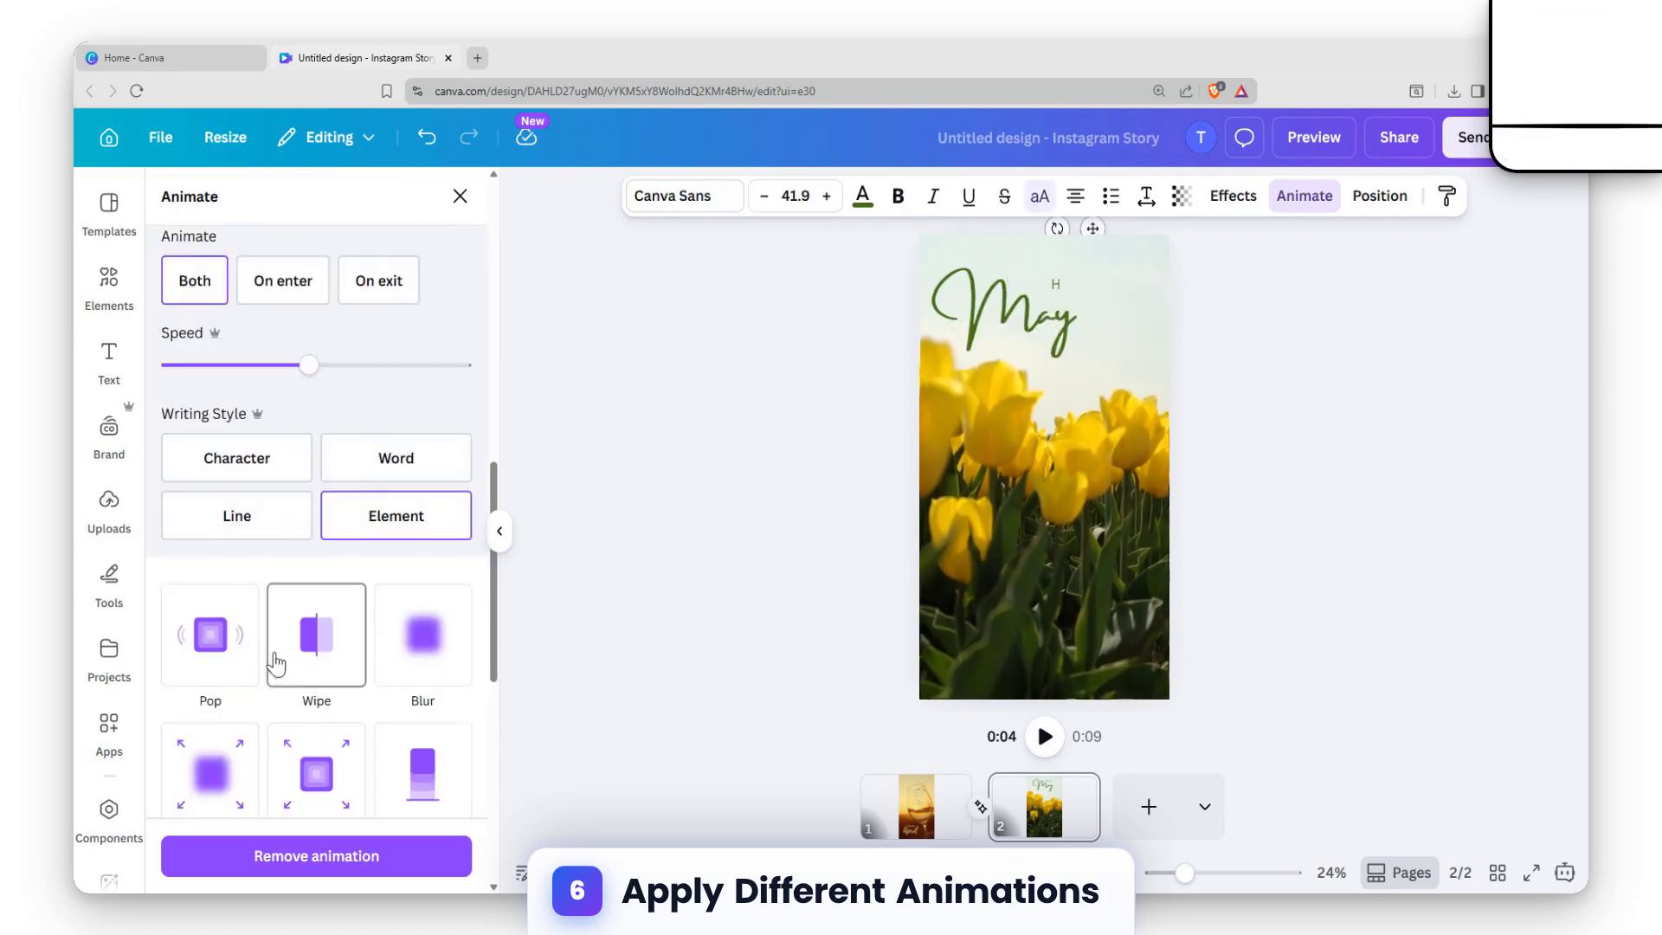
pyautogui.scroll(-4, 286, 640)
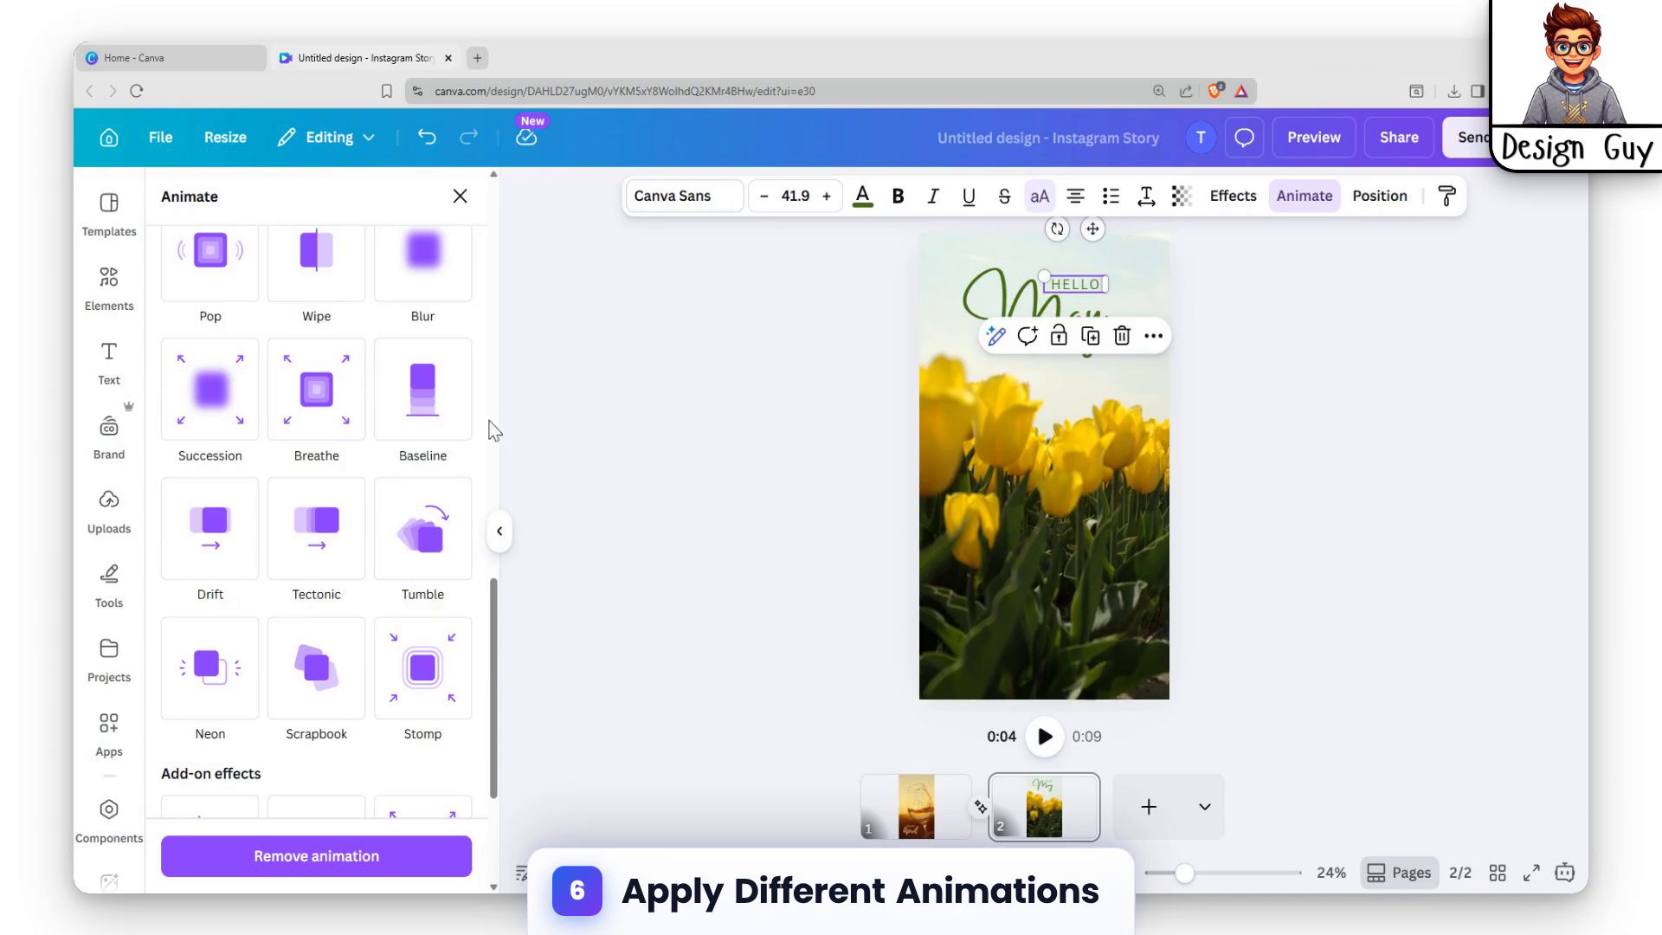
pyautogui.click(210, 407)
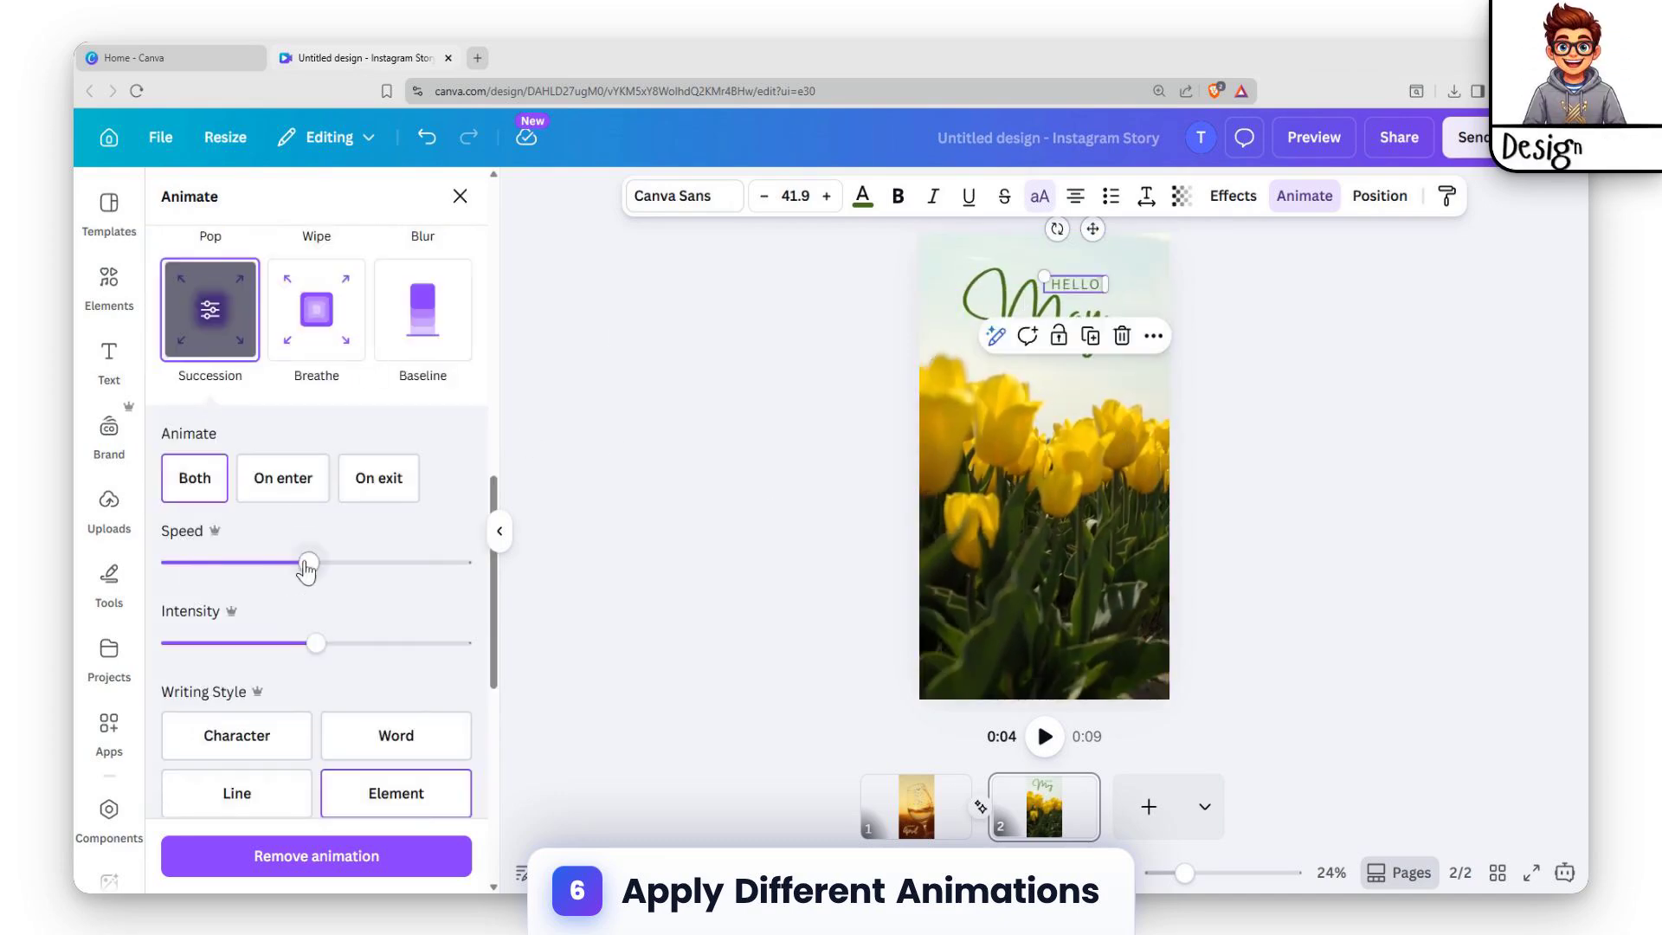
pyautogui.moveTo(307, 564); pyautogui.dragTo(266, 563)
pyautogui.moveTo(319, 643); pyautogui.dragTo(251, 642)
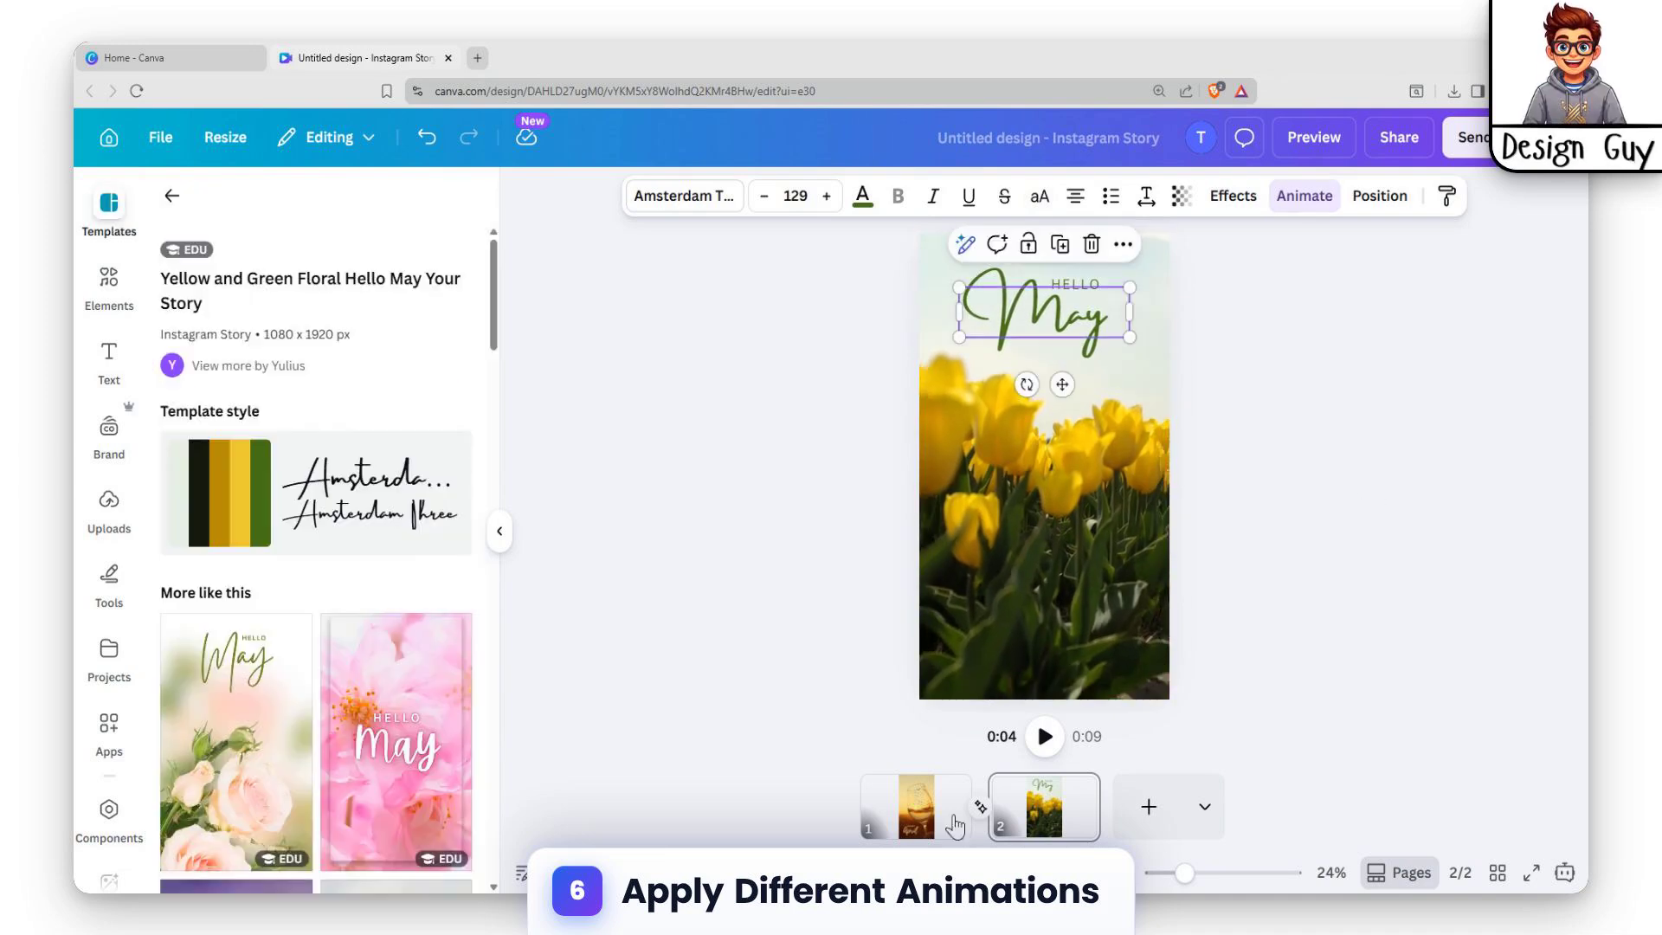
# Play the story from the first page to check the animations and transition, and stop playback on the second page.
pyautogui.click(954, 827)
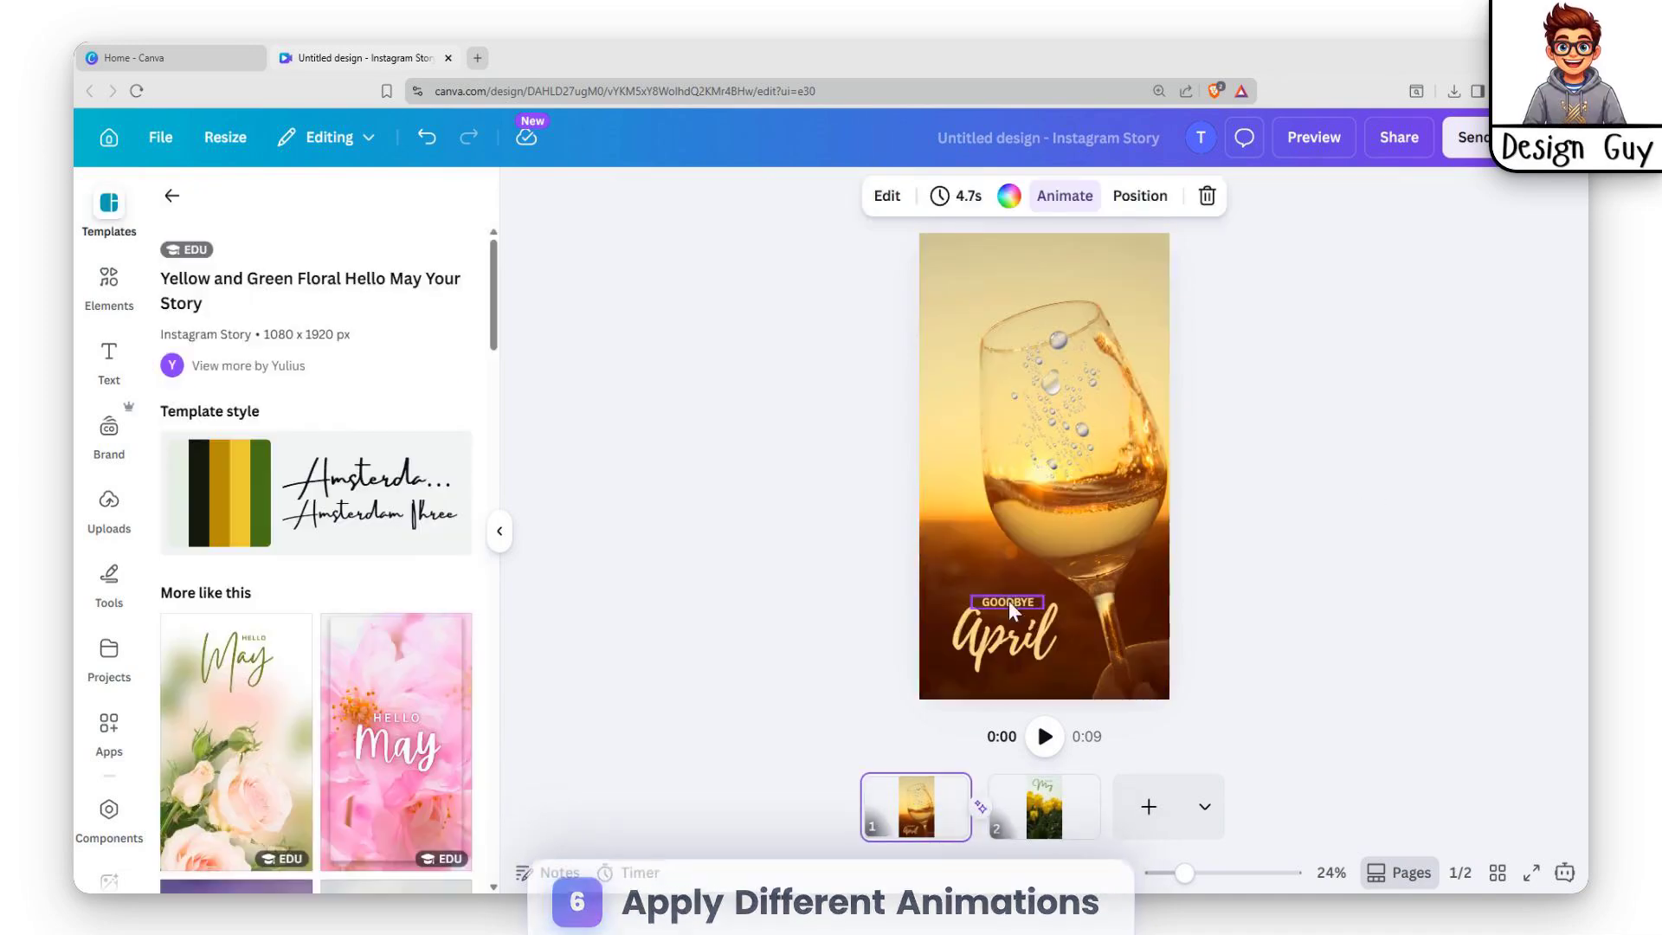
pyautogui.click(1045, 736)
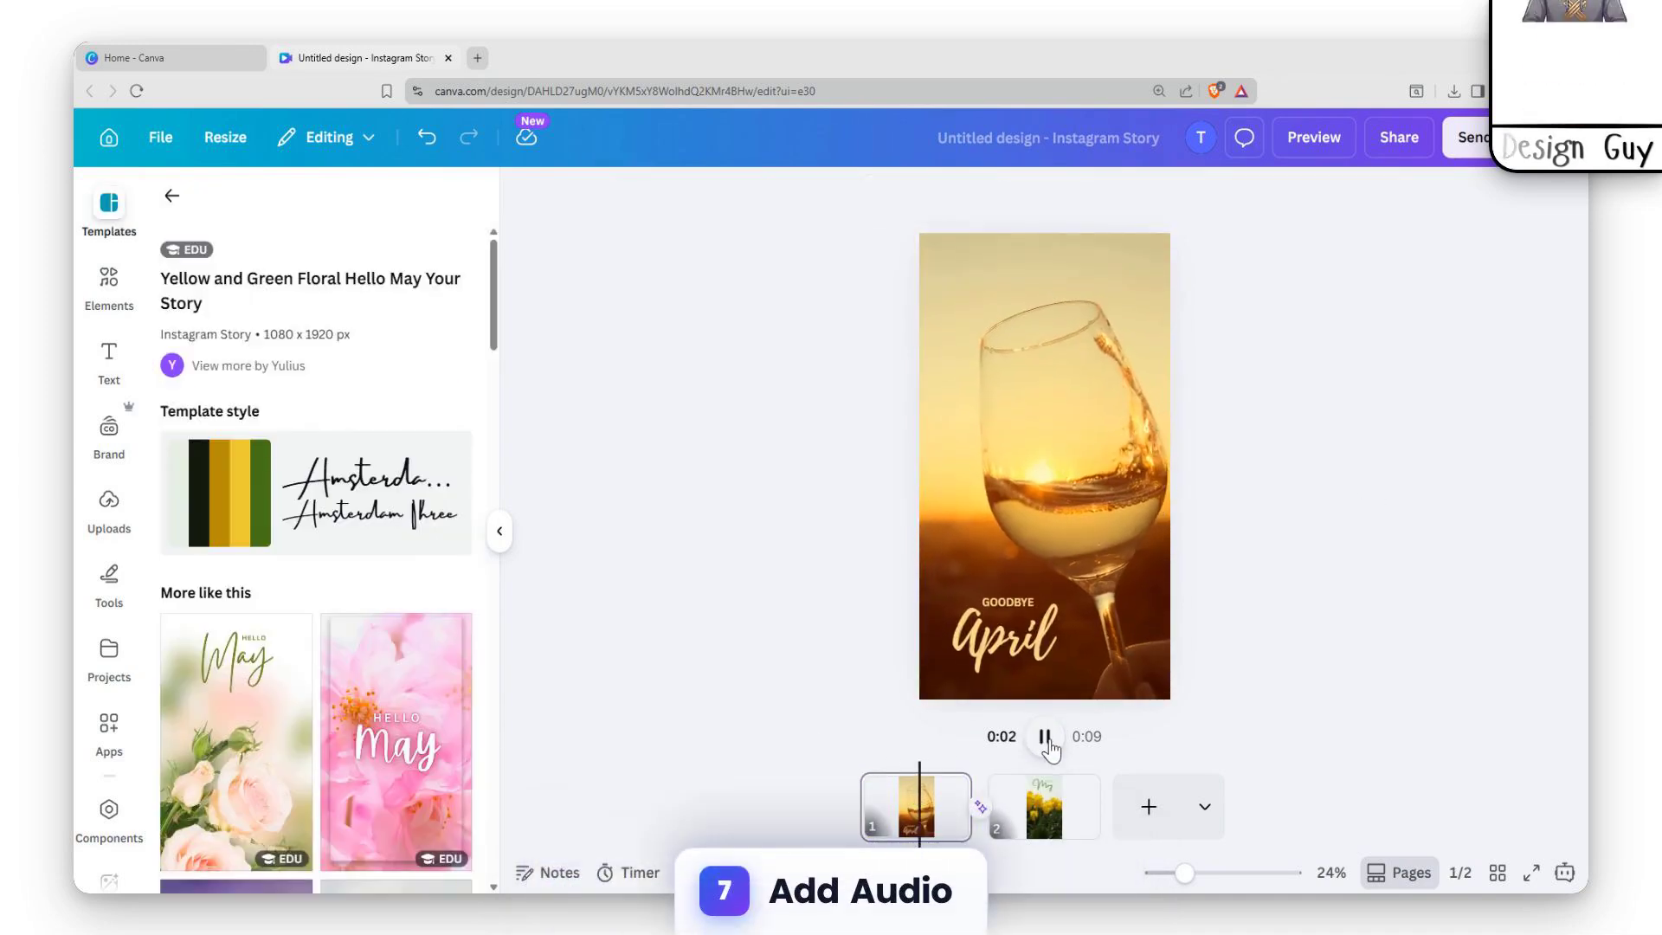
pyautogui.click(1049, 746)
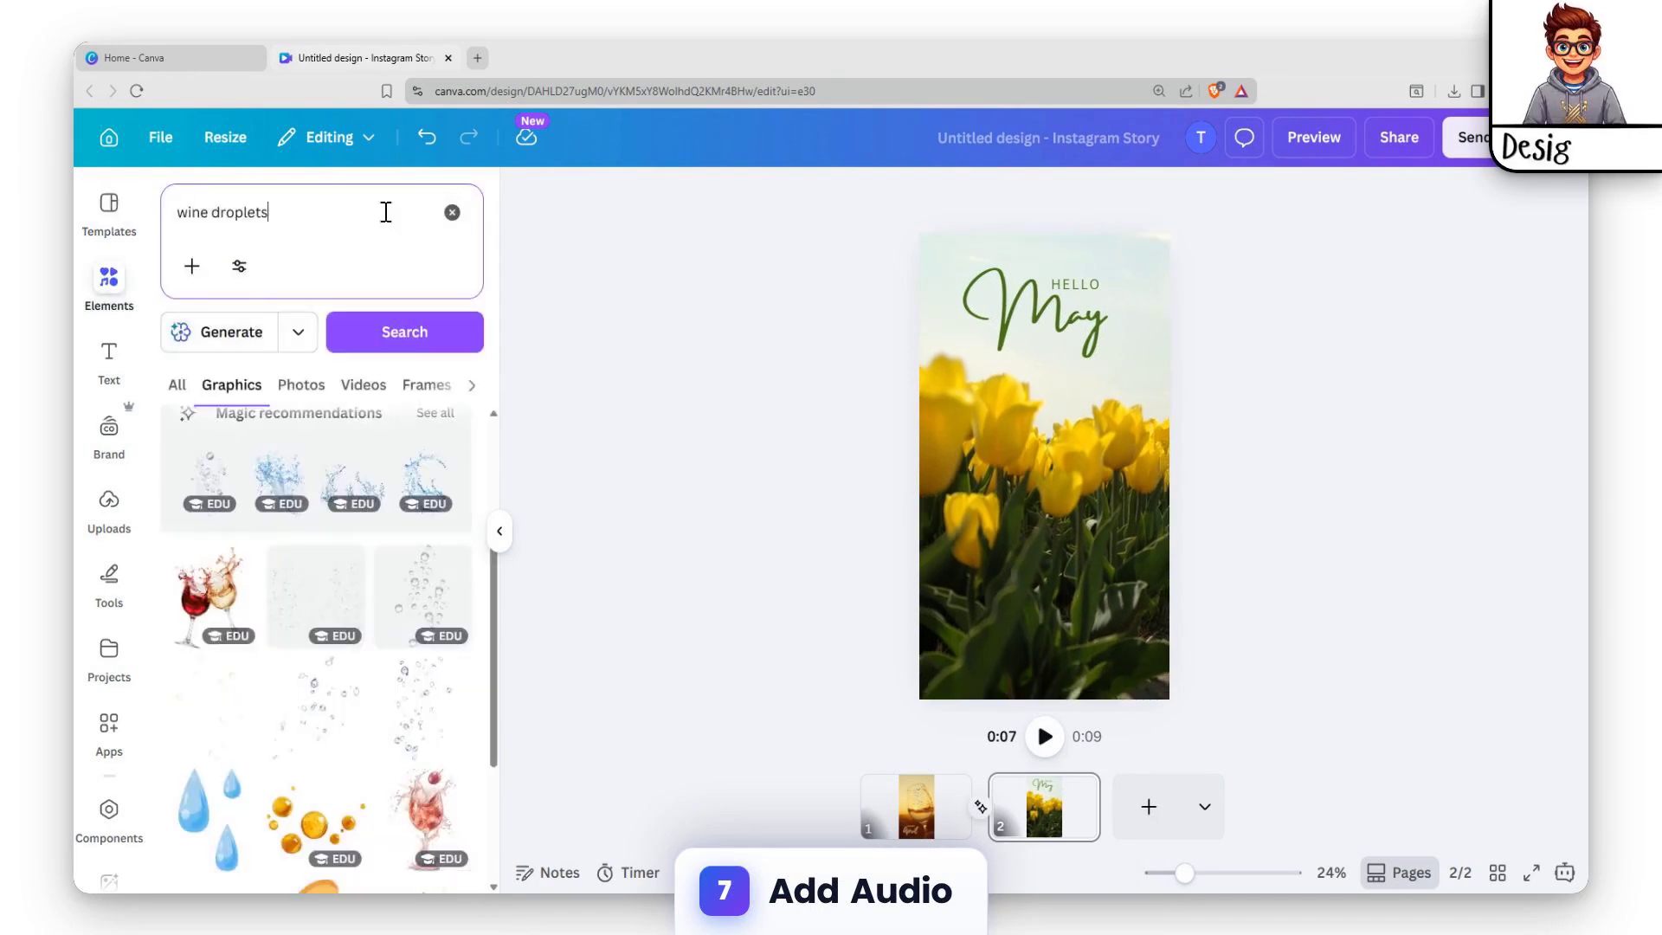
# Browse the elements to the audio library, sample a recently used track and search for "goodbye audio".
pyautogui.click(275, 219)
pyautogui.click(118, 288)
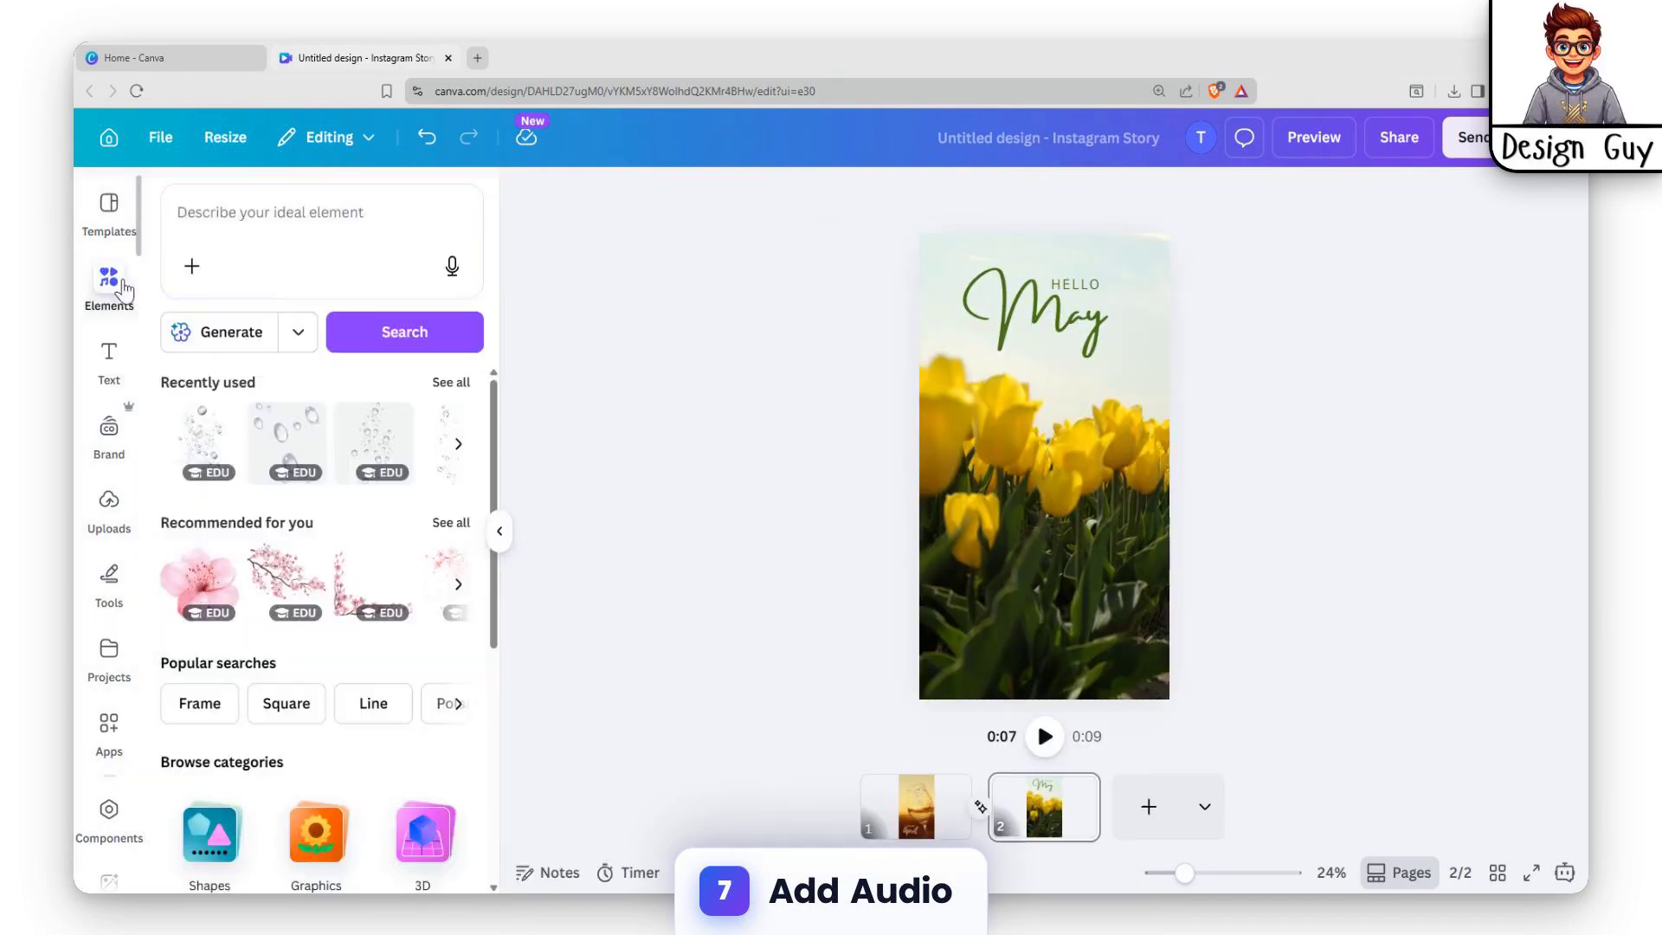
pyautogui.scroll(-5, 271, 646)
pyautogui.scroll(5, 270, 646)
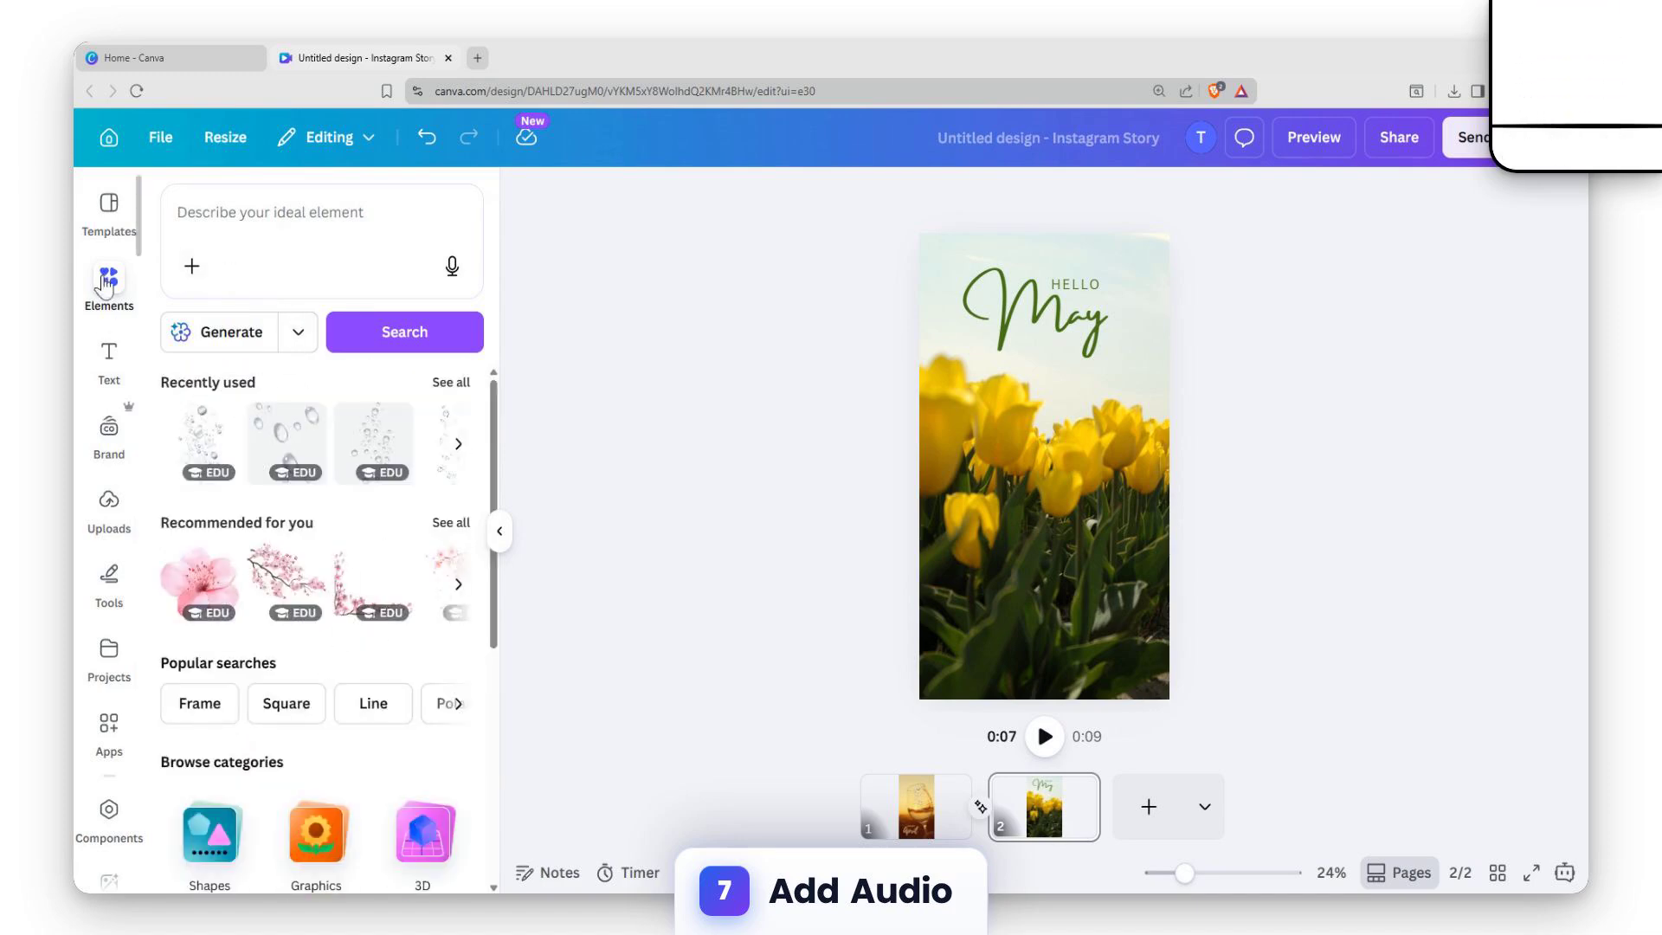
pyautogui.scroll(-6, 312, 606)
pyautogui.click(426, 553)
pyautogui.click(109, 275)
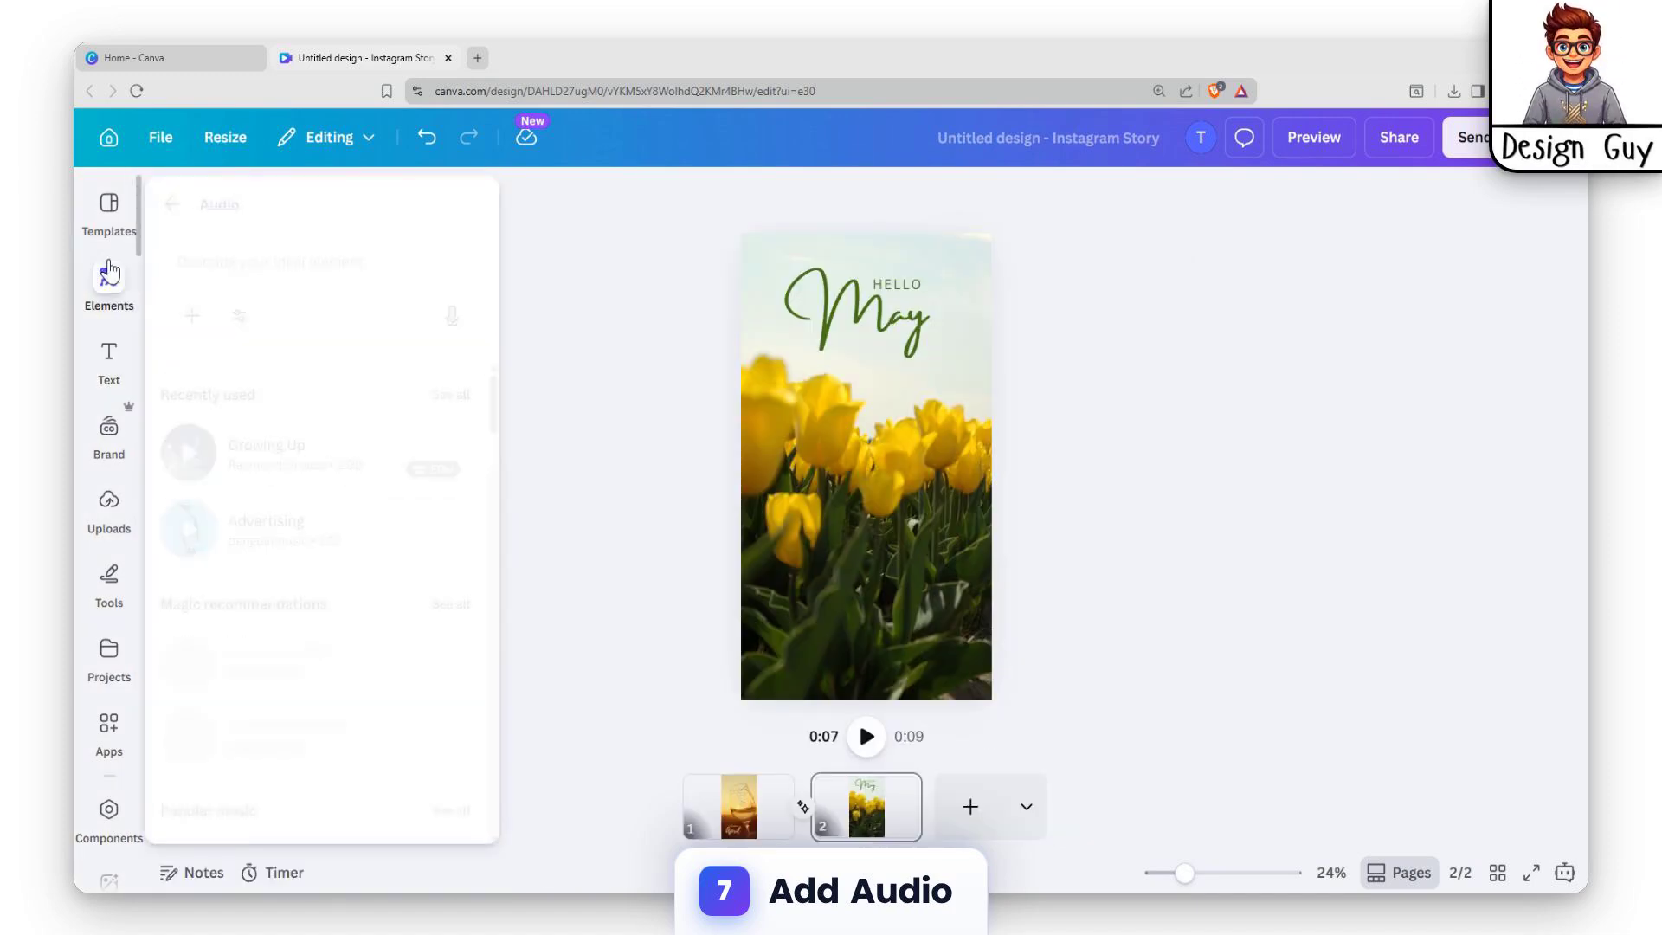
pyautogui.click(190, 452)
pyautogui.click(303, 272)
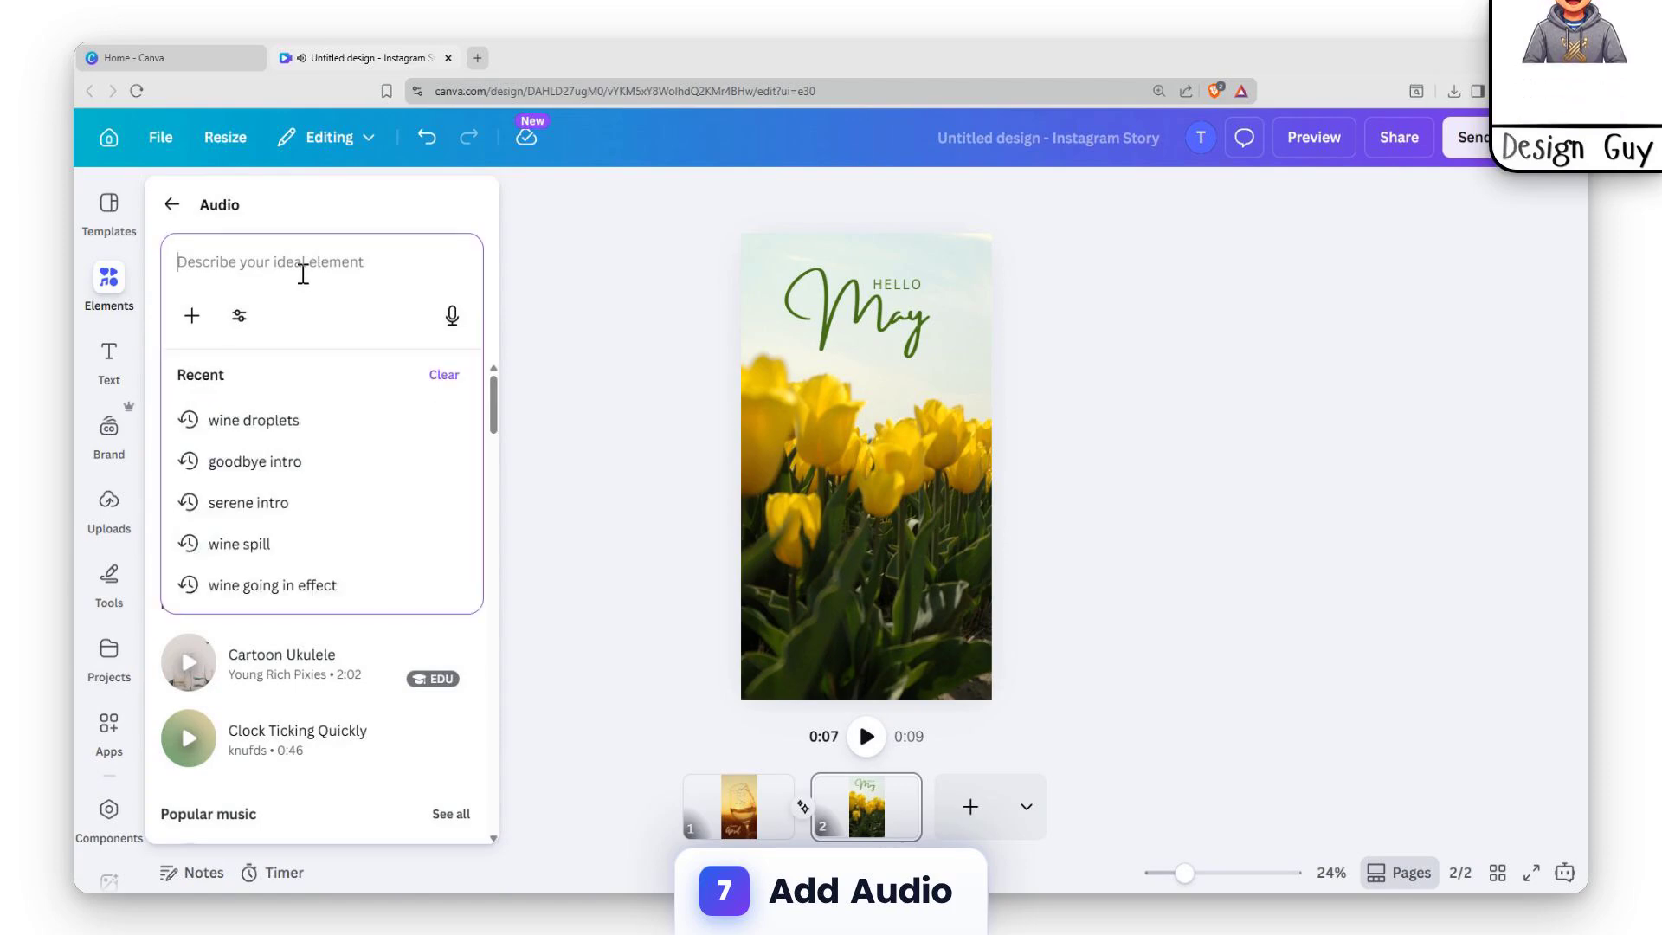
pyautogui.write('goodbye audio')
pyautogui.press('Return')
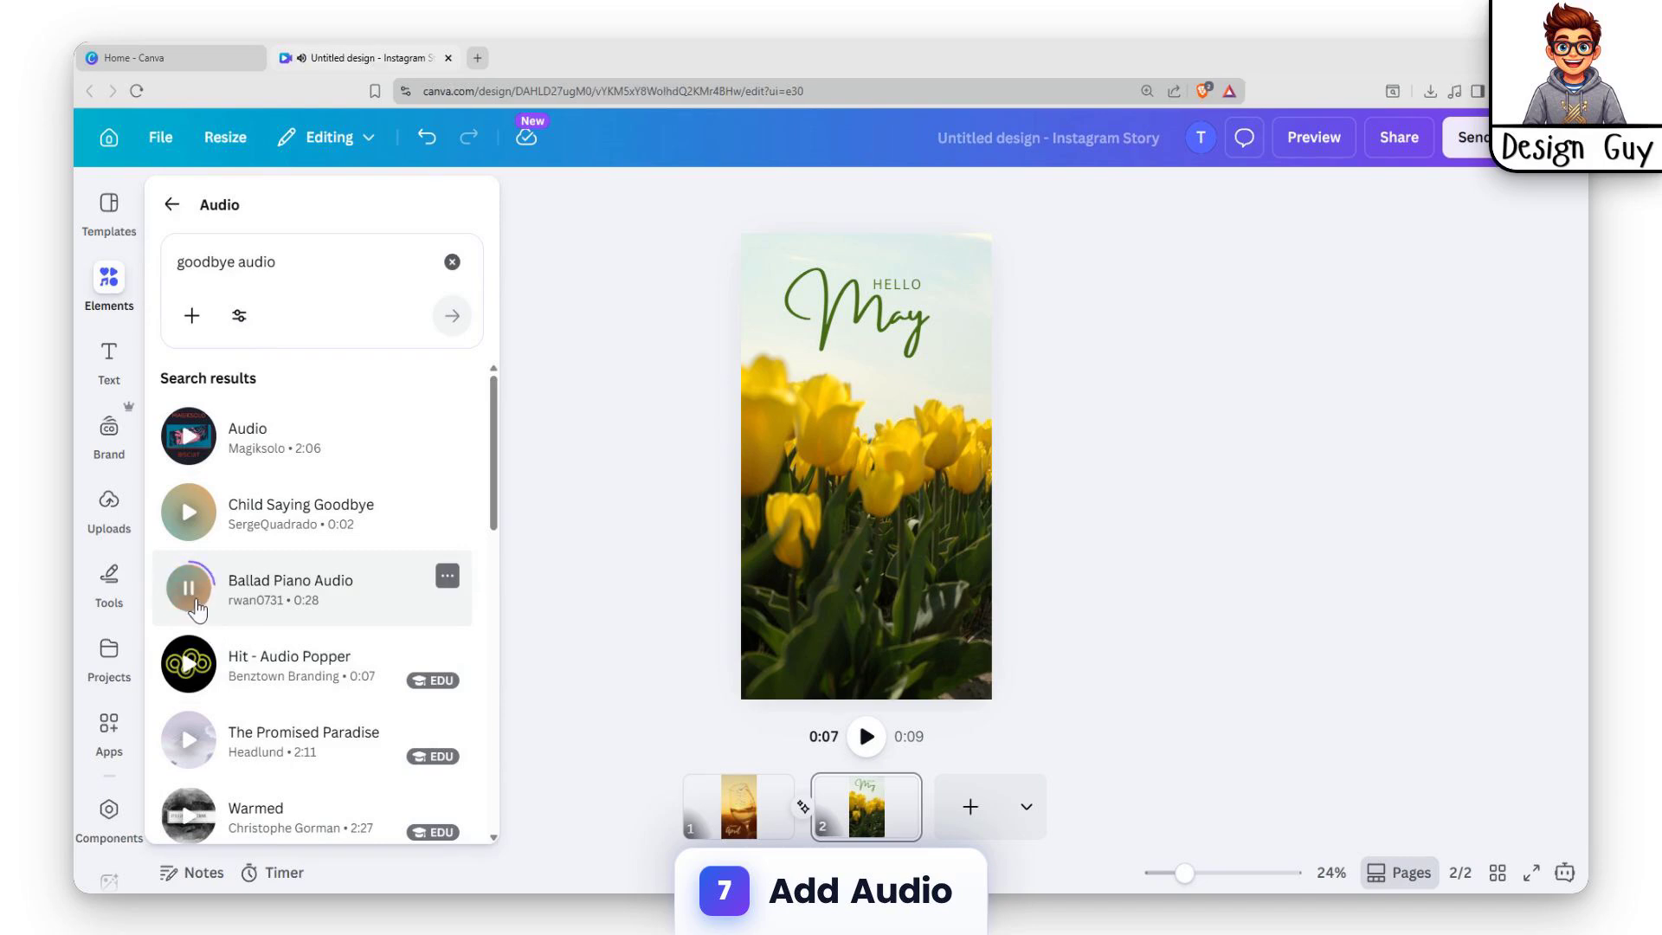
# Sample tracks from the audio results and add "Tears" by Breathing Tides to the story's timeline.
pyautogui.click(190, 667)
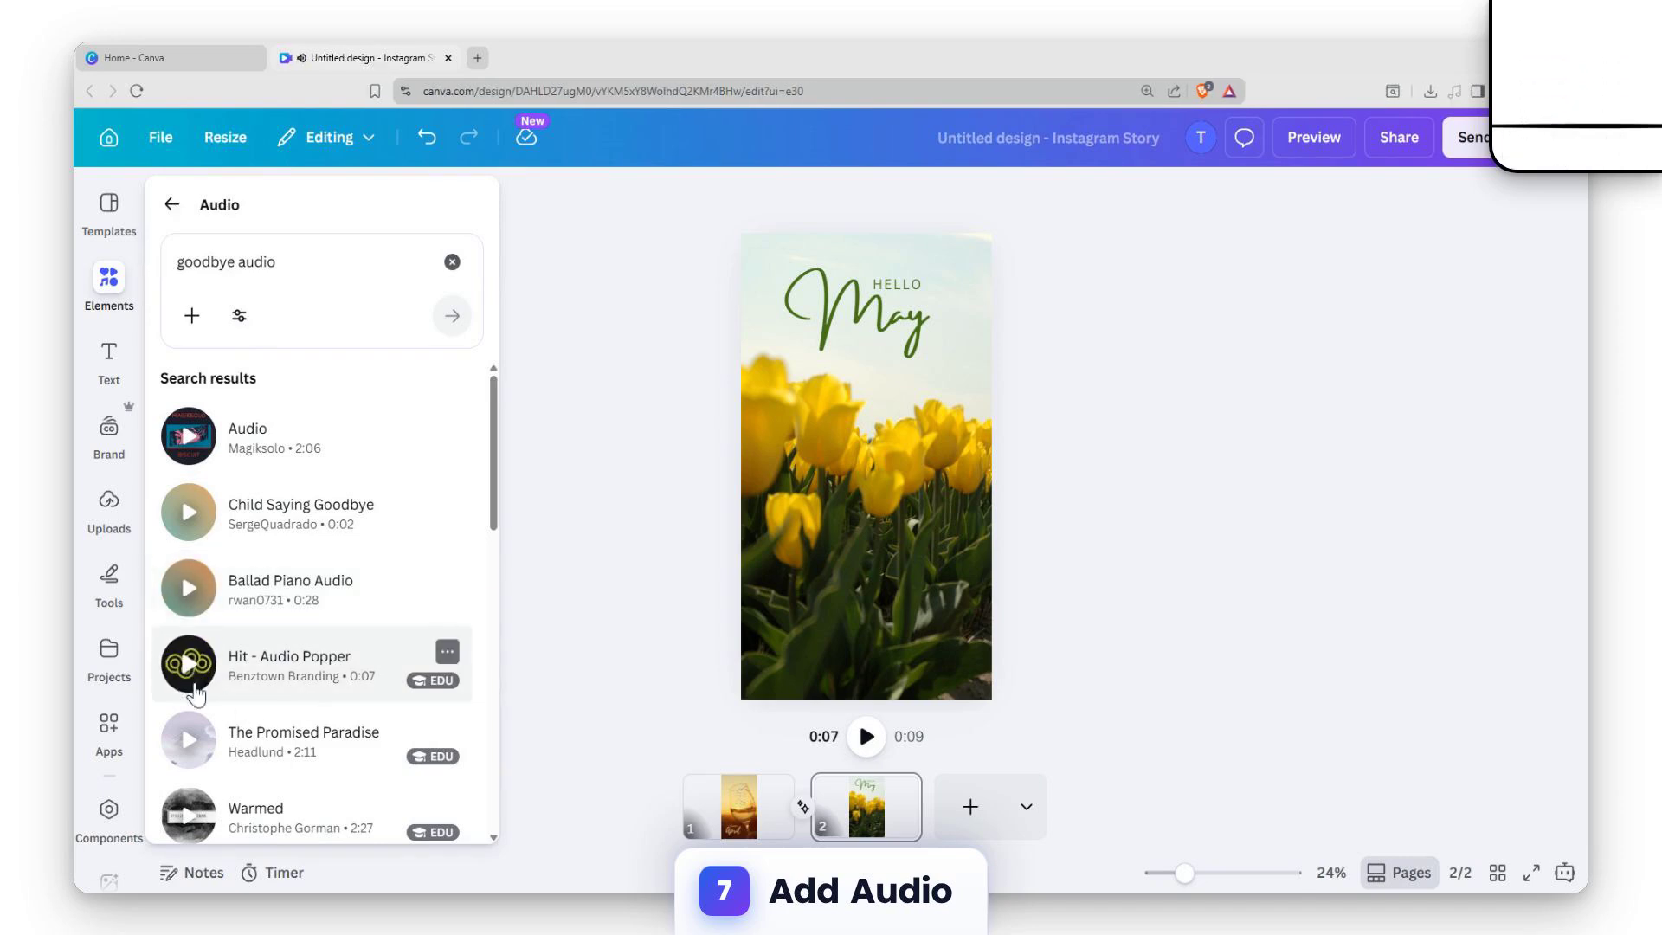
pyautogui.scroll(-2, 194, 705)
pyautogui.click(198, 717)
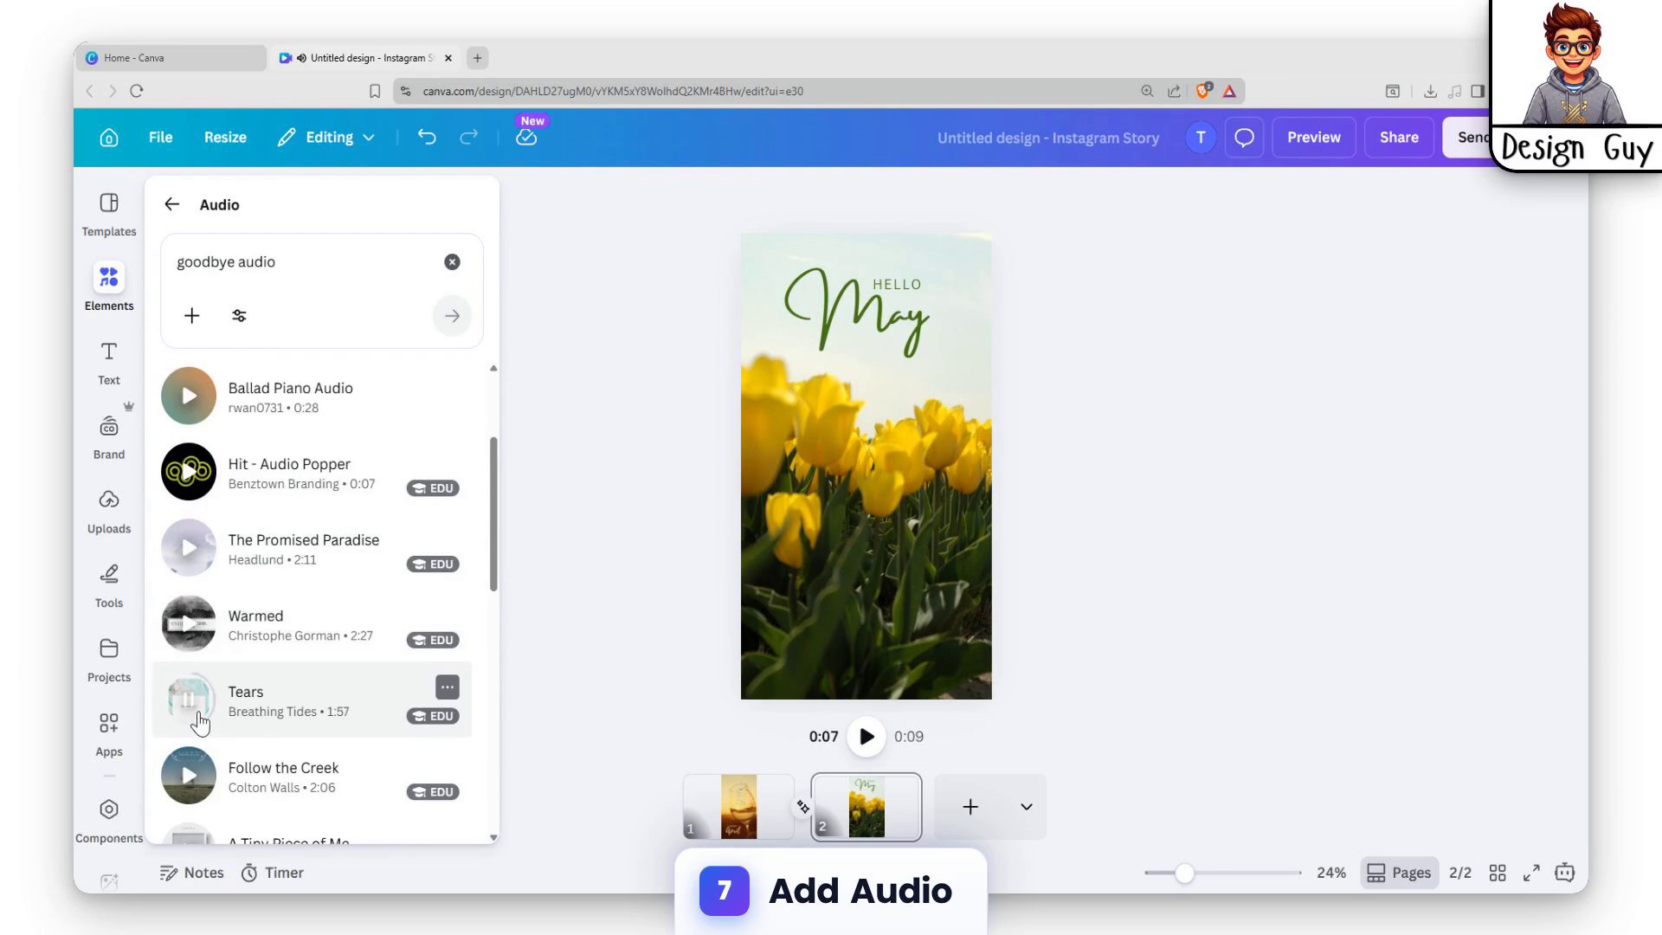
pyautogui.moveTo(330, 697); pyautogui.dragTo(868, 821)
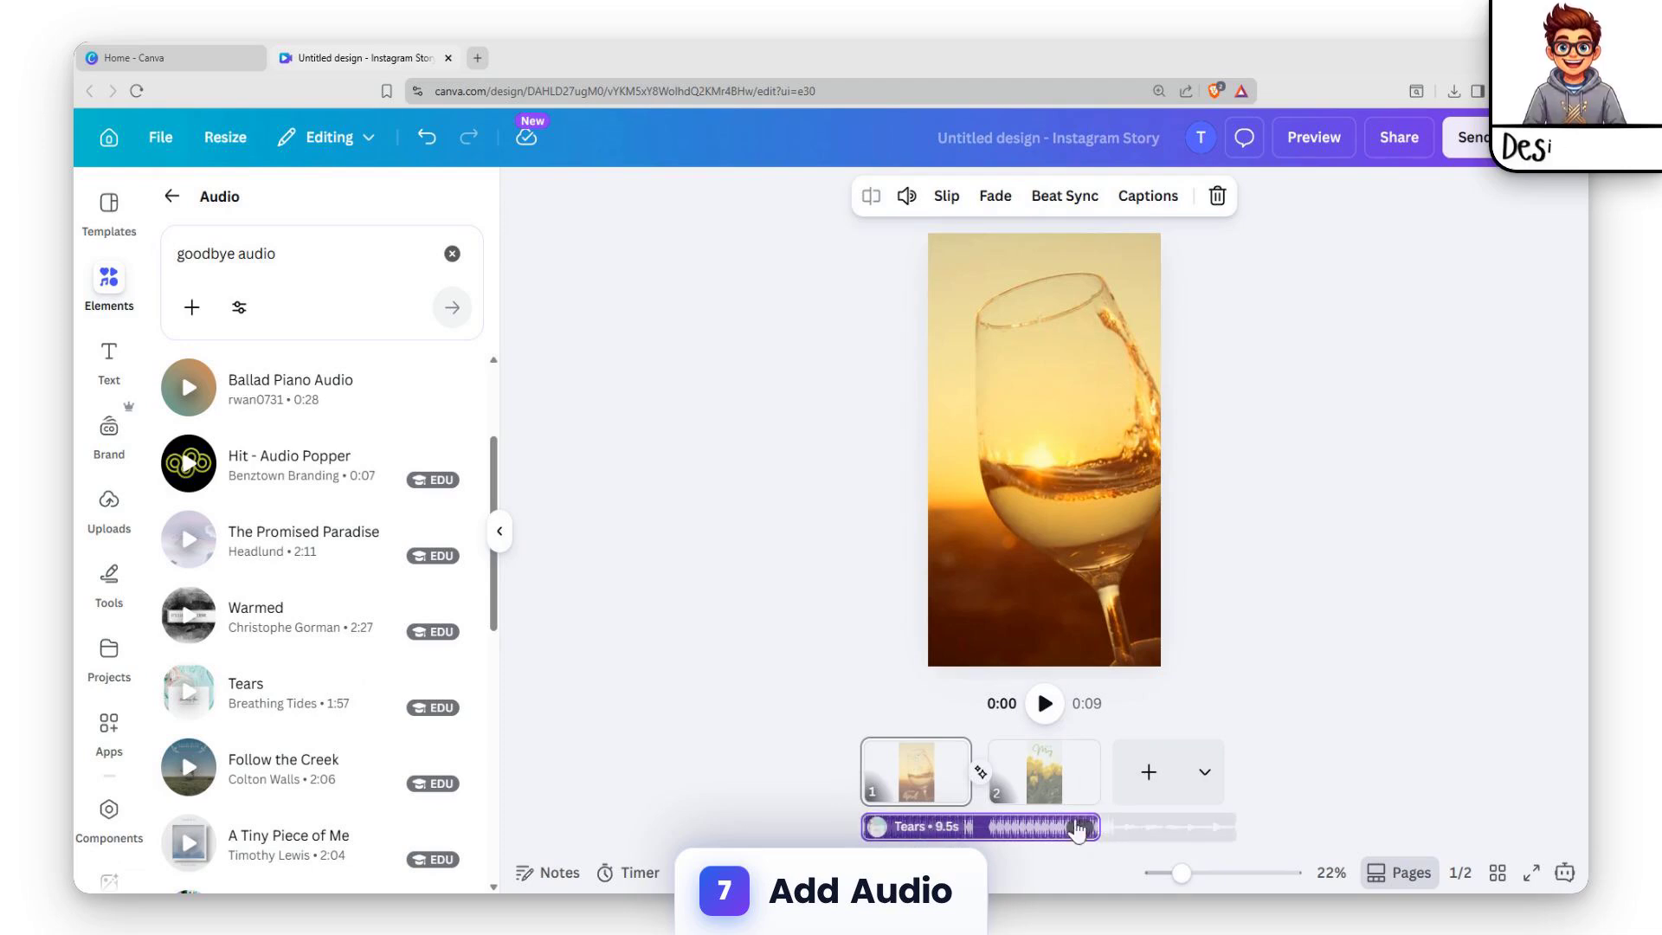
# Set the duration of both the wine glass page and the tulip page to 10.0 seconds.
pyautogui.click(921, 777)
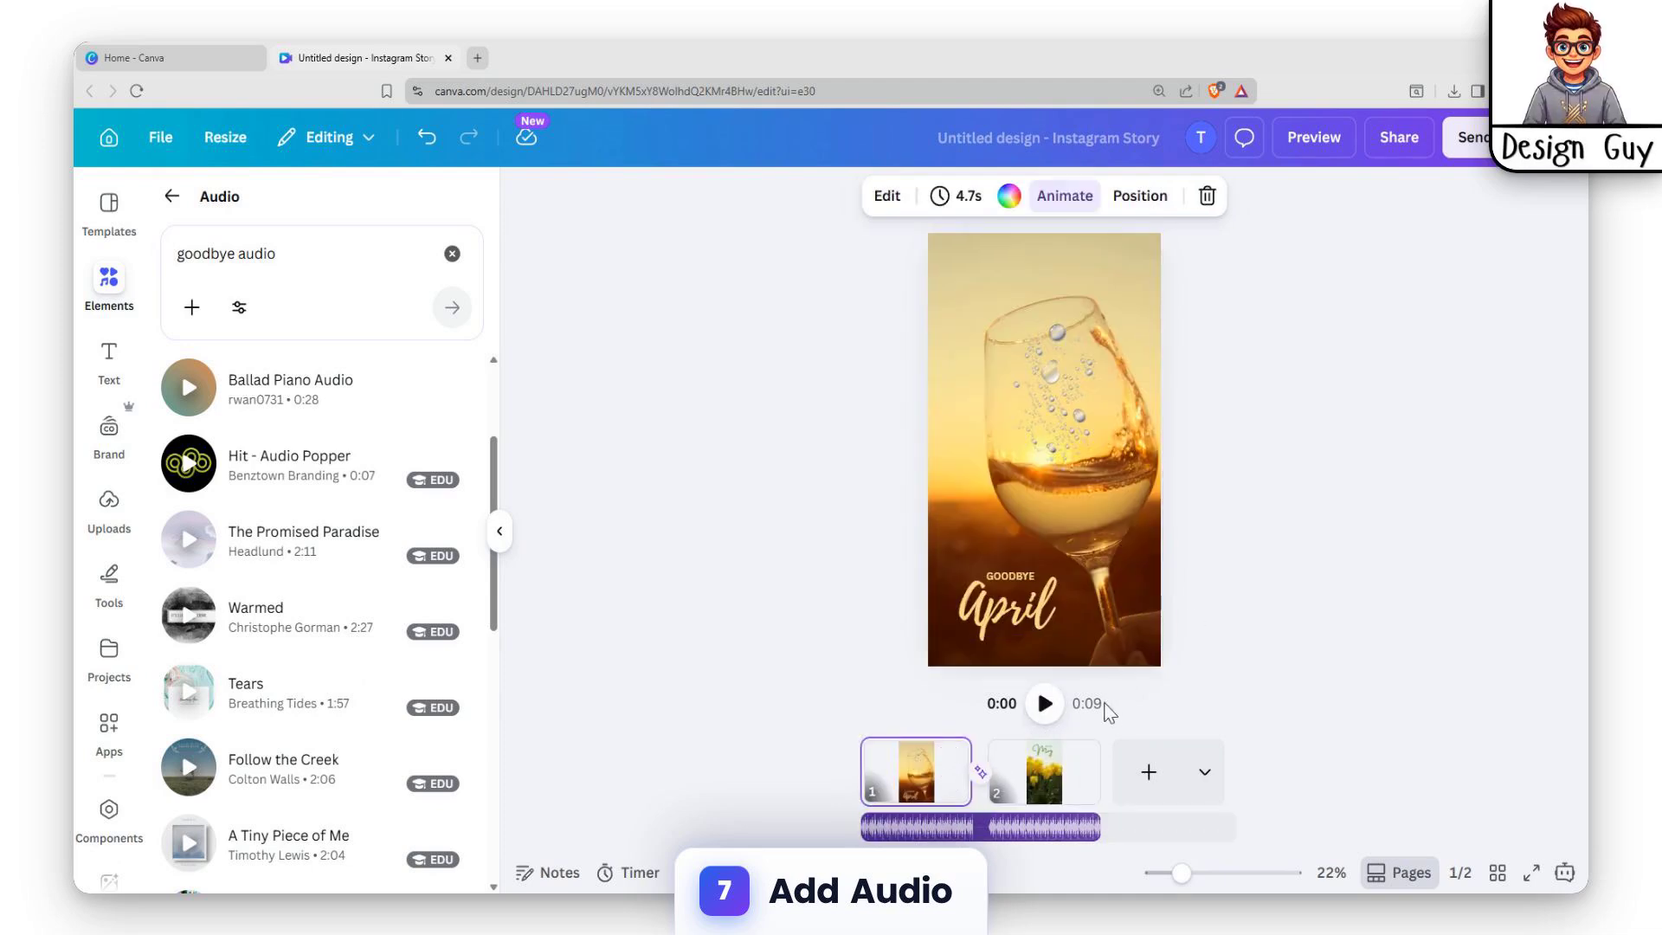
pyautogui.click(956, 195)
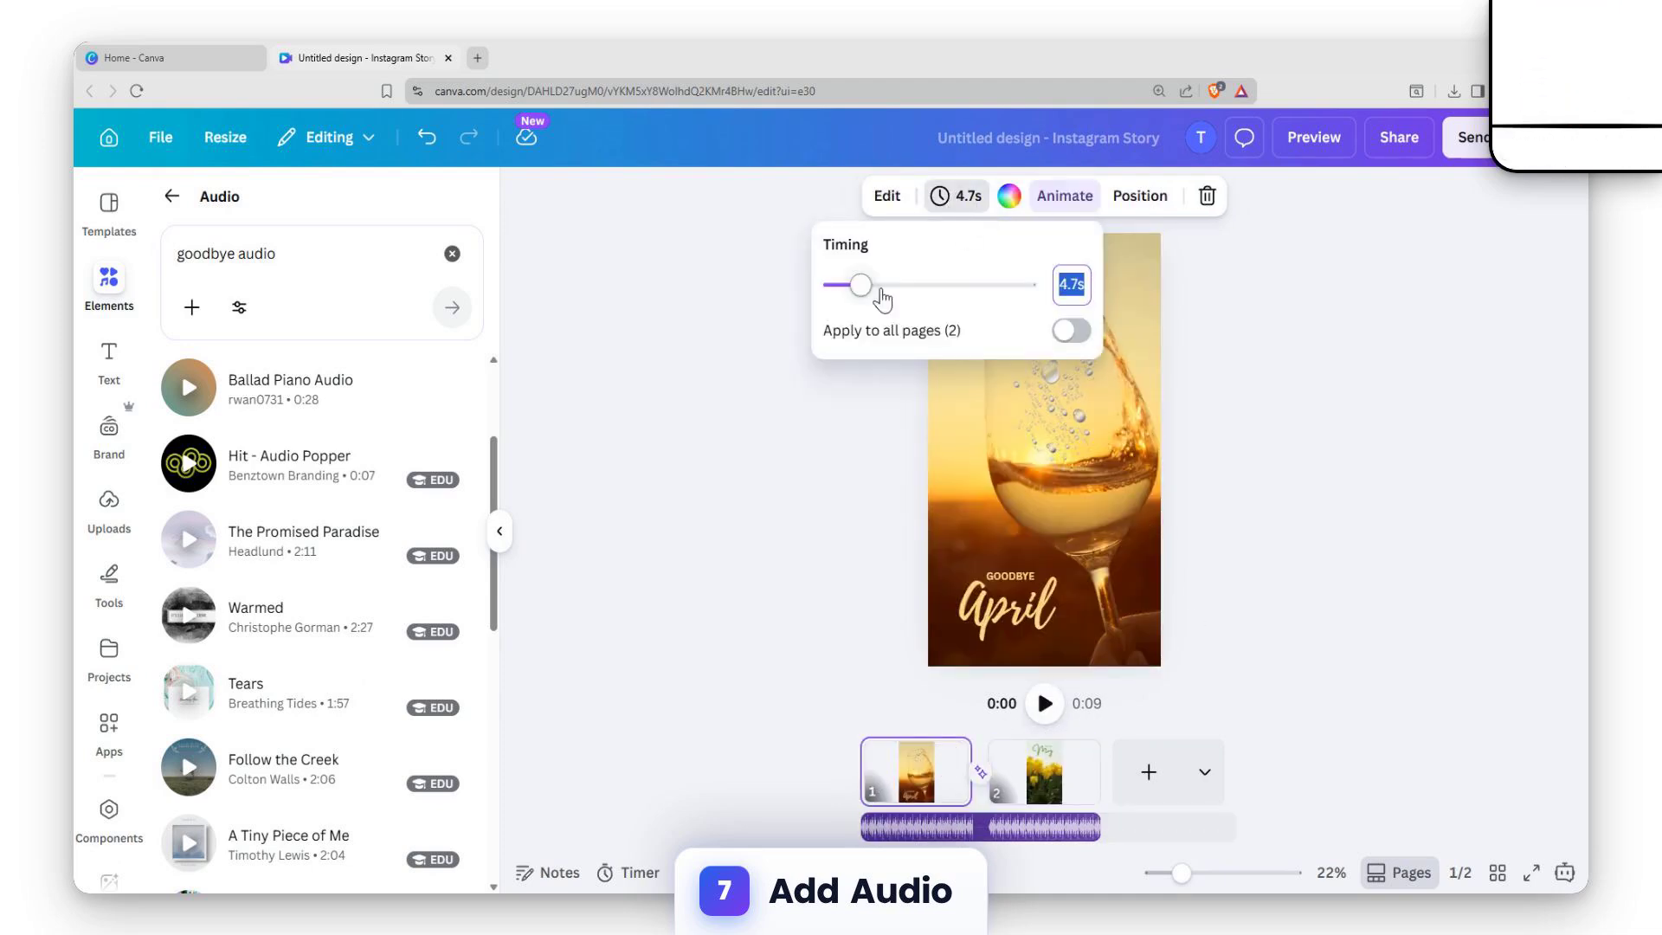
pyautogui.moveTo(886, 292); pyautogui.dragTo(890, 284)
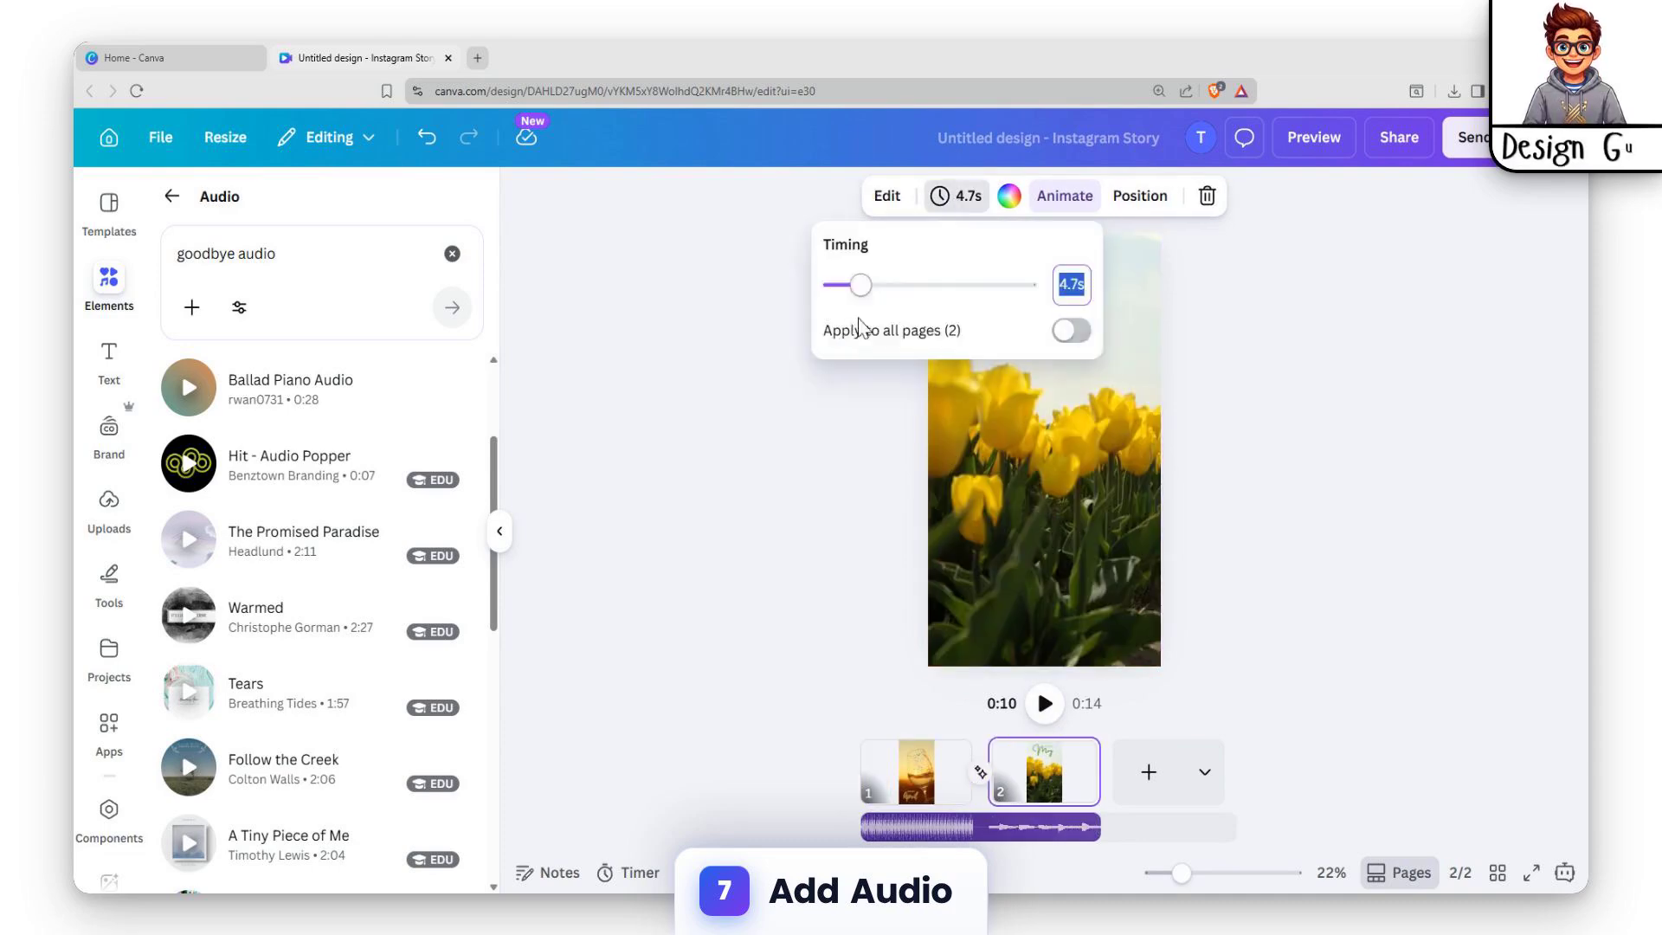
pyautogui.moveTo(863, 284); pyautogui.dragTo(891, 286)
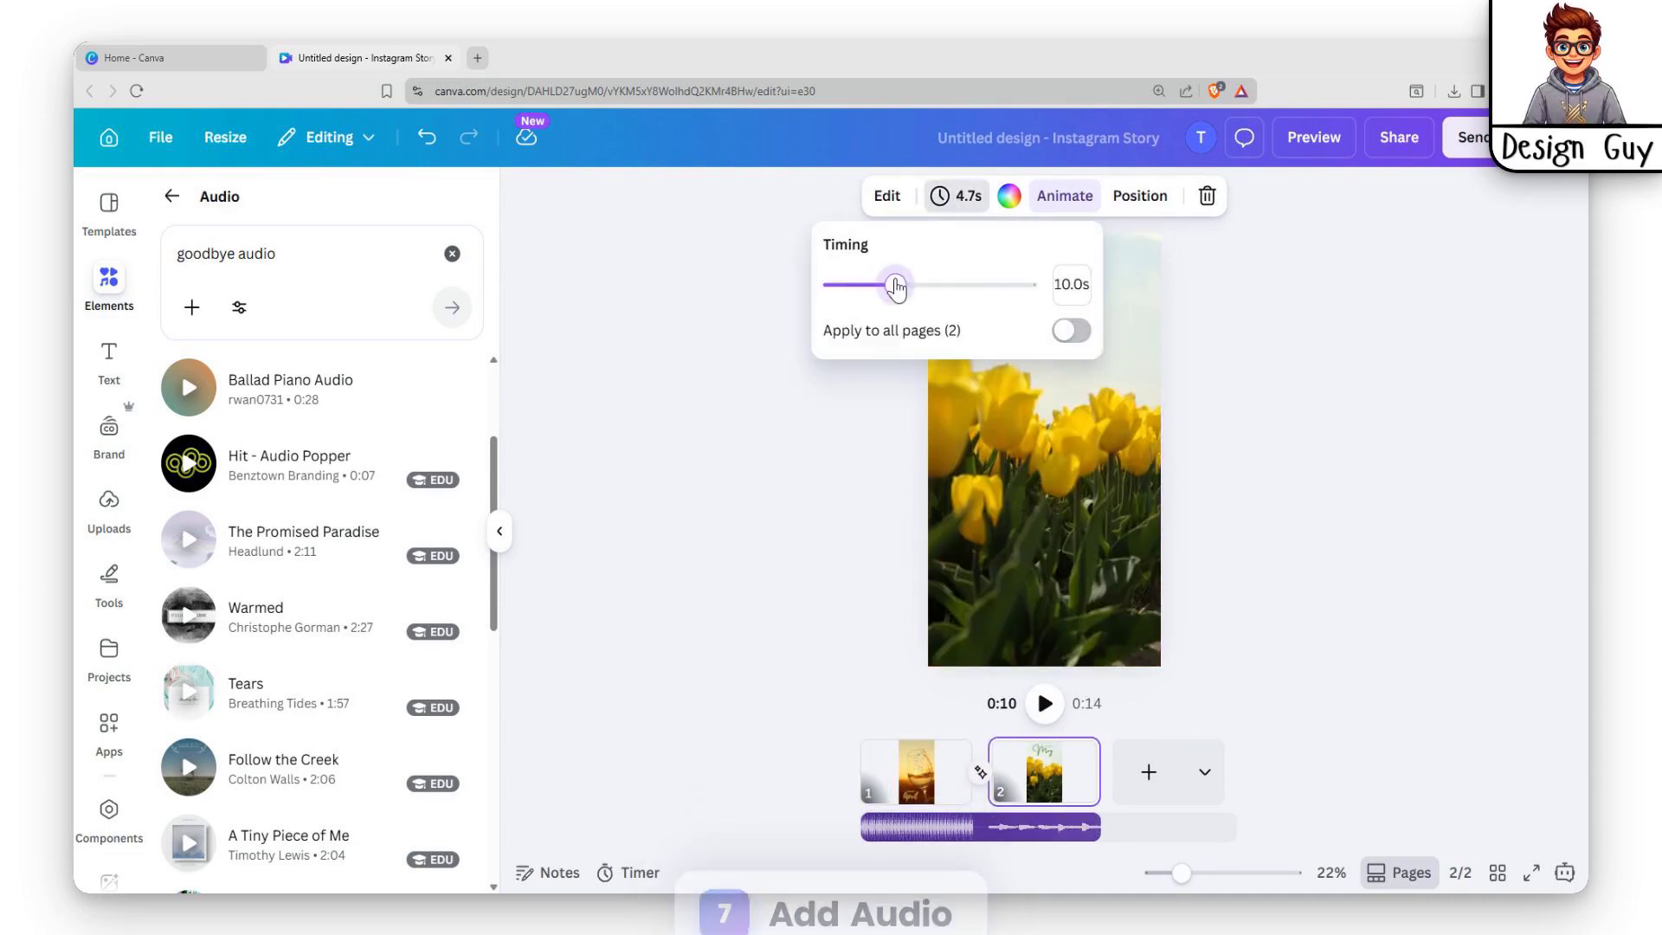
pyautogui.click(805, 631)
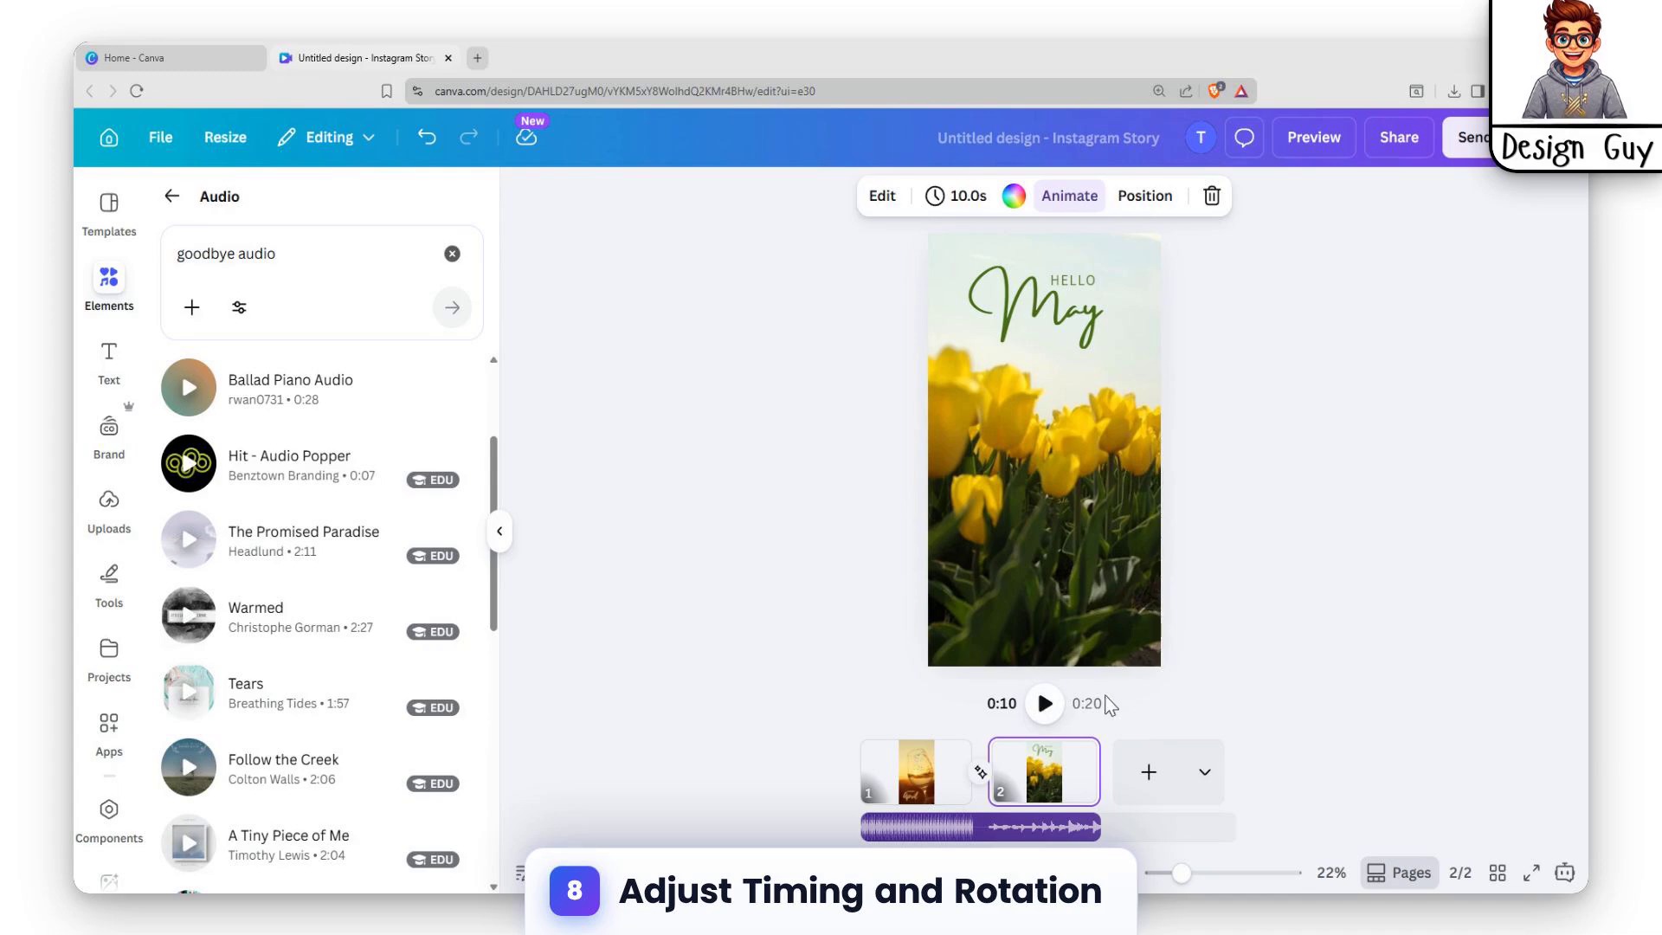
# Preview the playback of the tulip page and return to the wine glass page.
pyautogui.click(1045, 703)
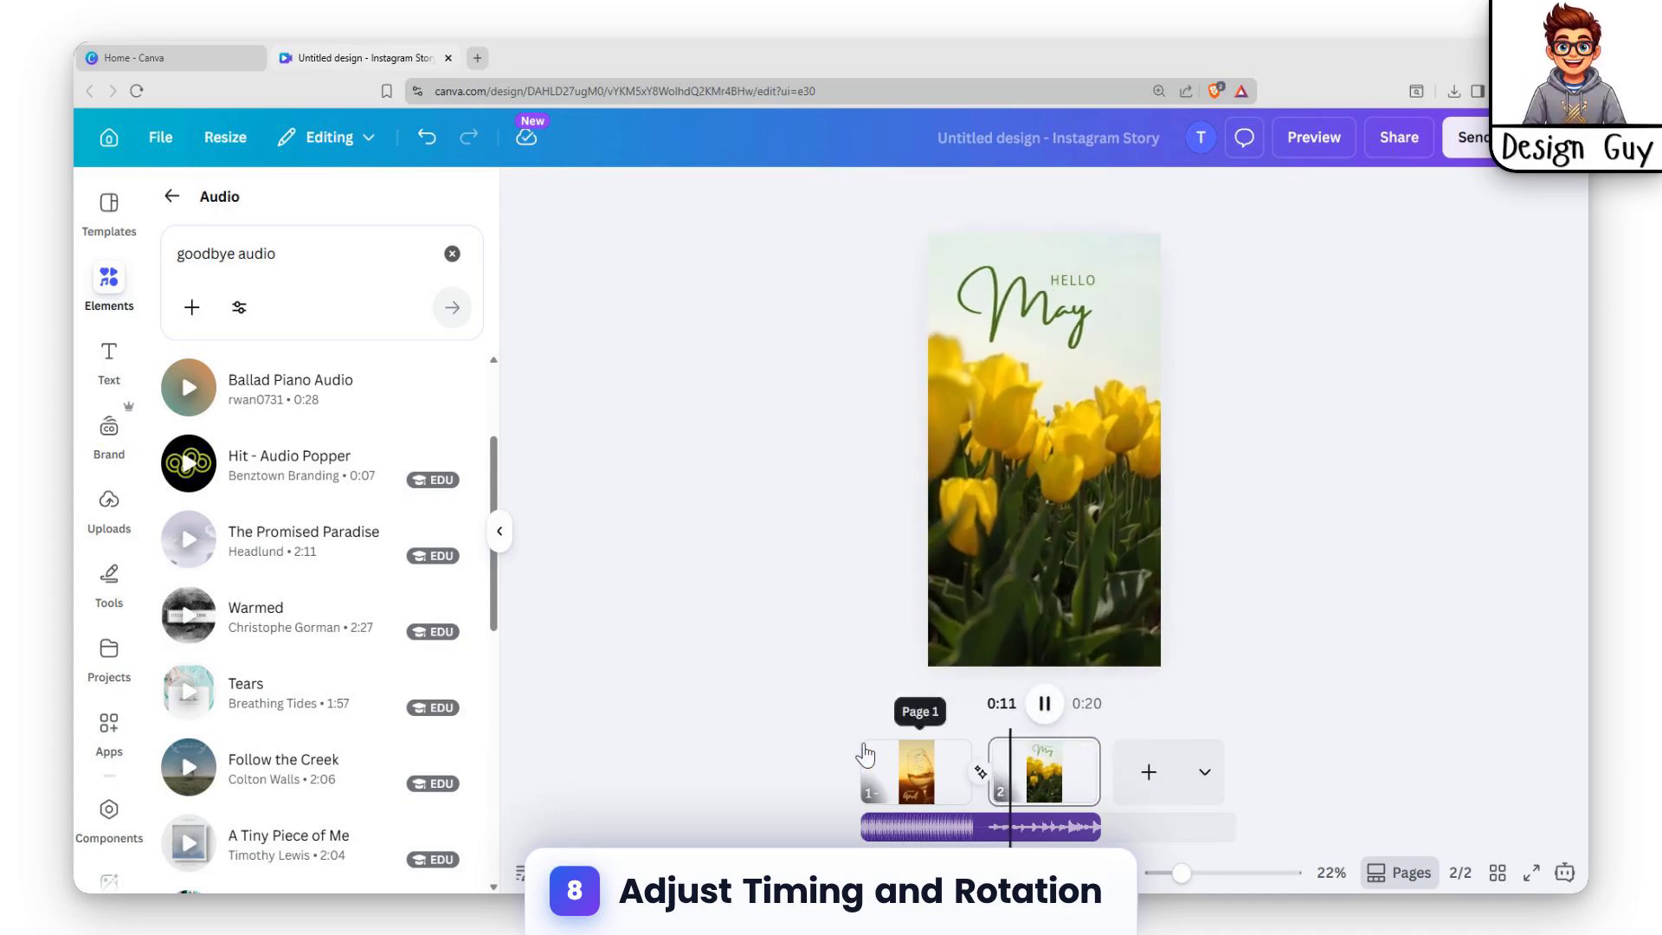
pyautogui.click(910, 770)
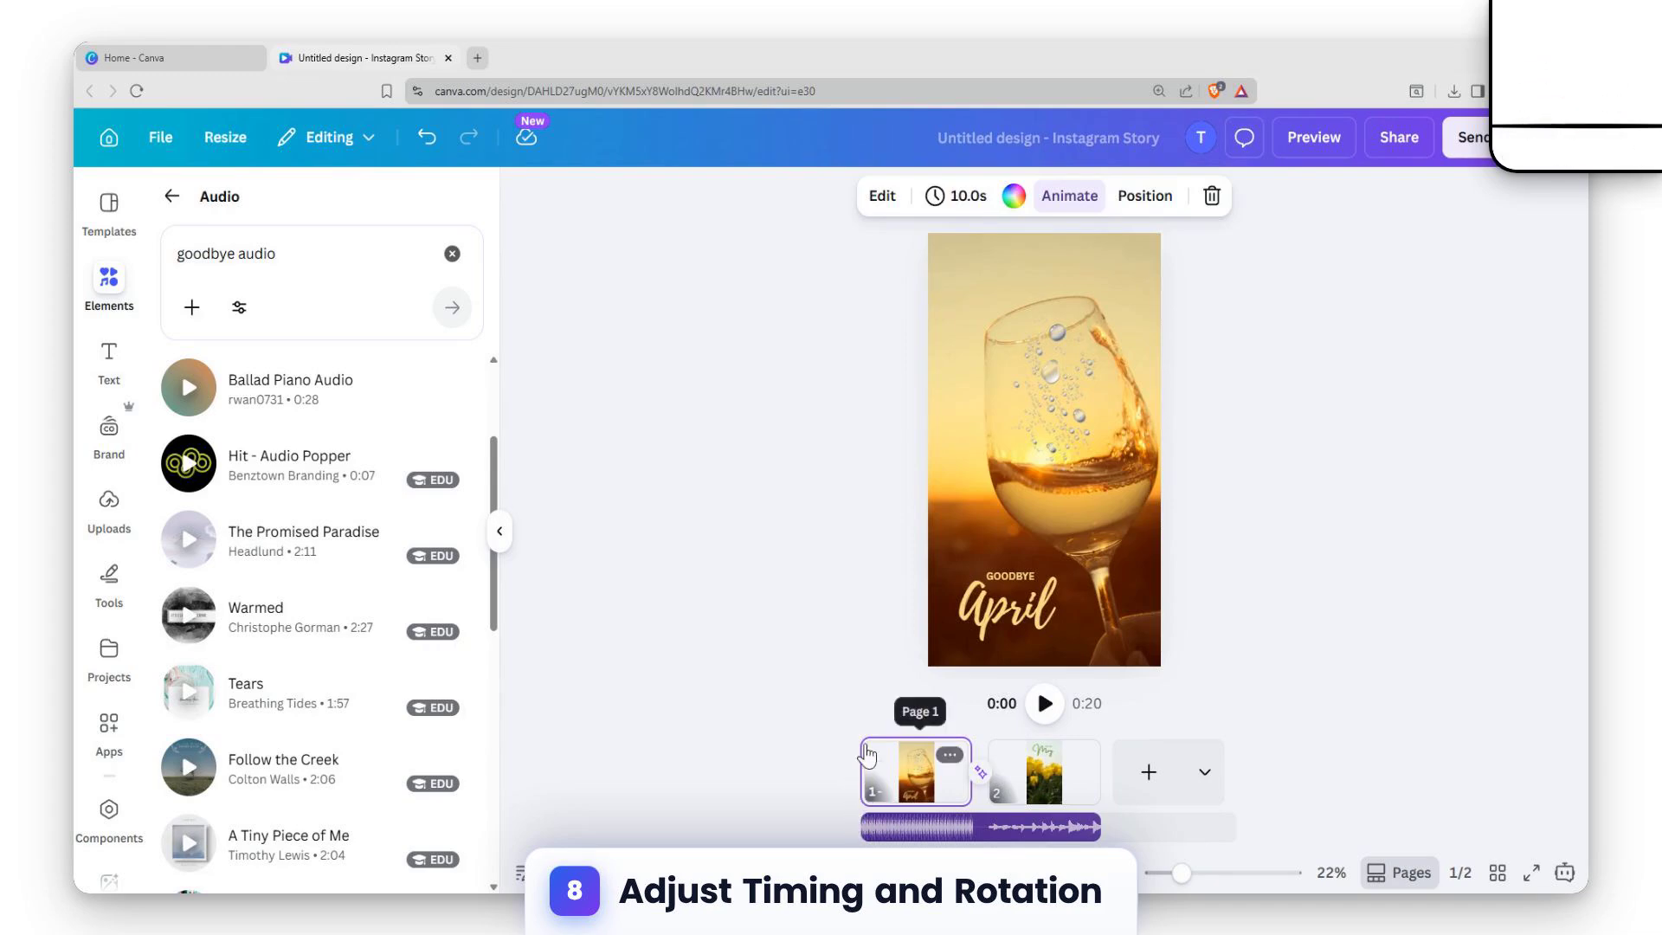
# Play back the whole story from the wine glass page through the tulip page and pause it near the end.
pyautogui.click(1045, 703)
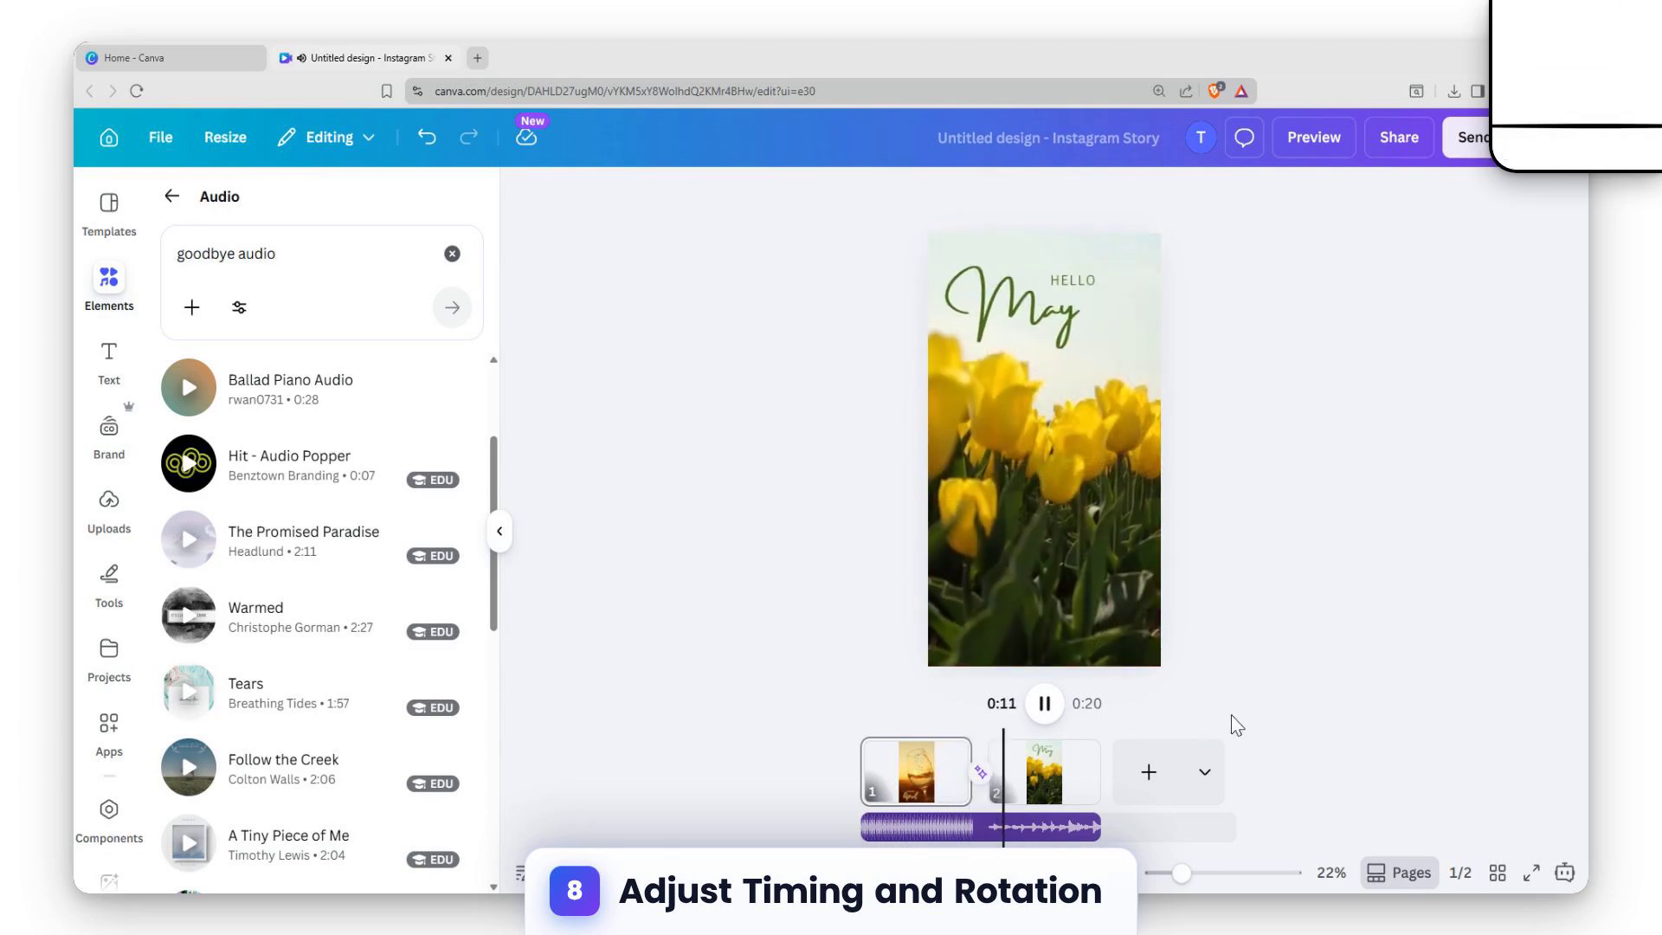
pyautogui.click(1045, 703)
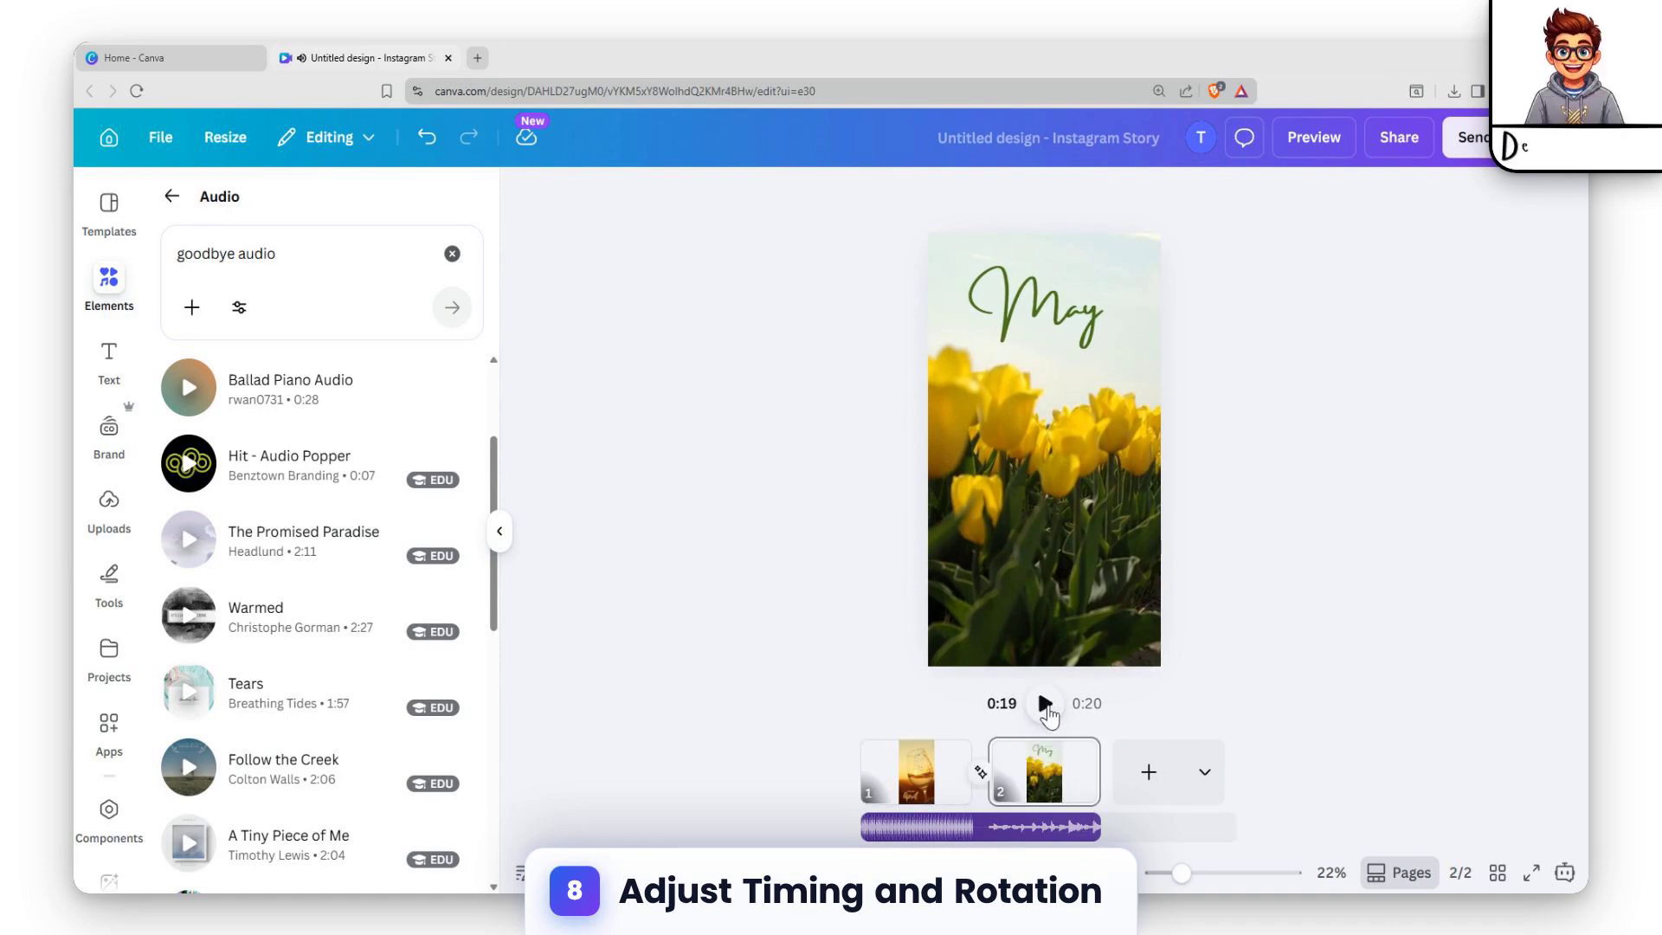
# Add the Rotate effect to the bubbles on the wine glass page, raise its speed to about 70% of the range, and preview the story.
pyautogui.click(919, 770)
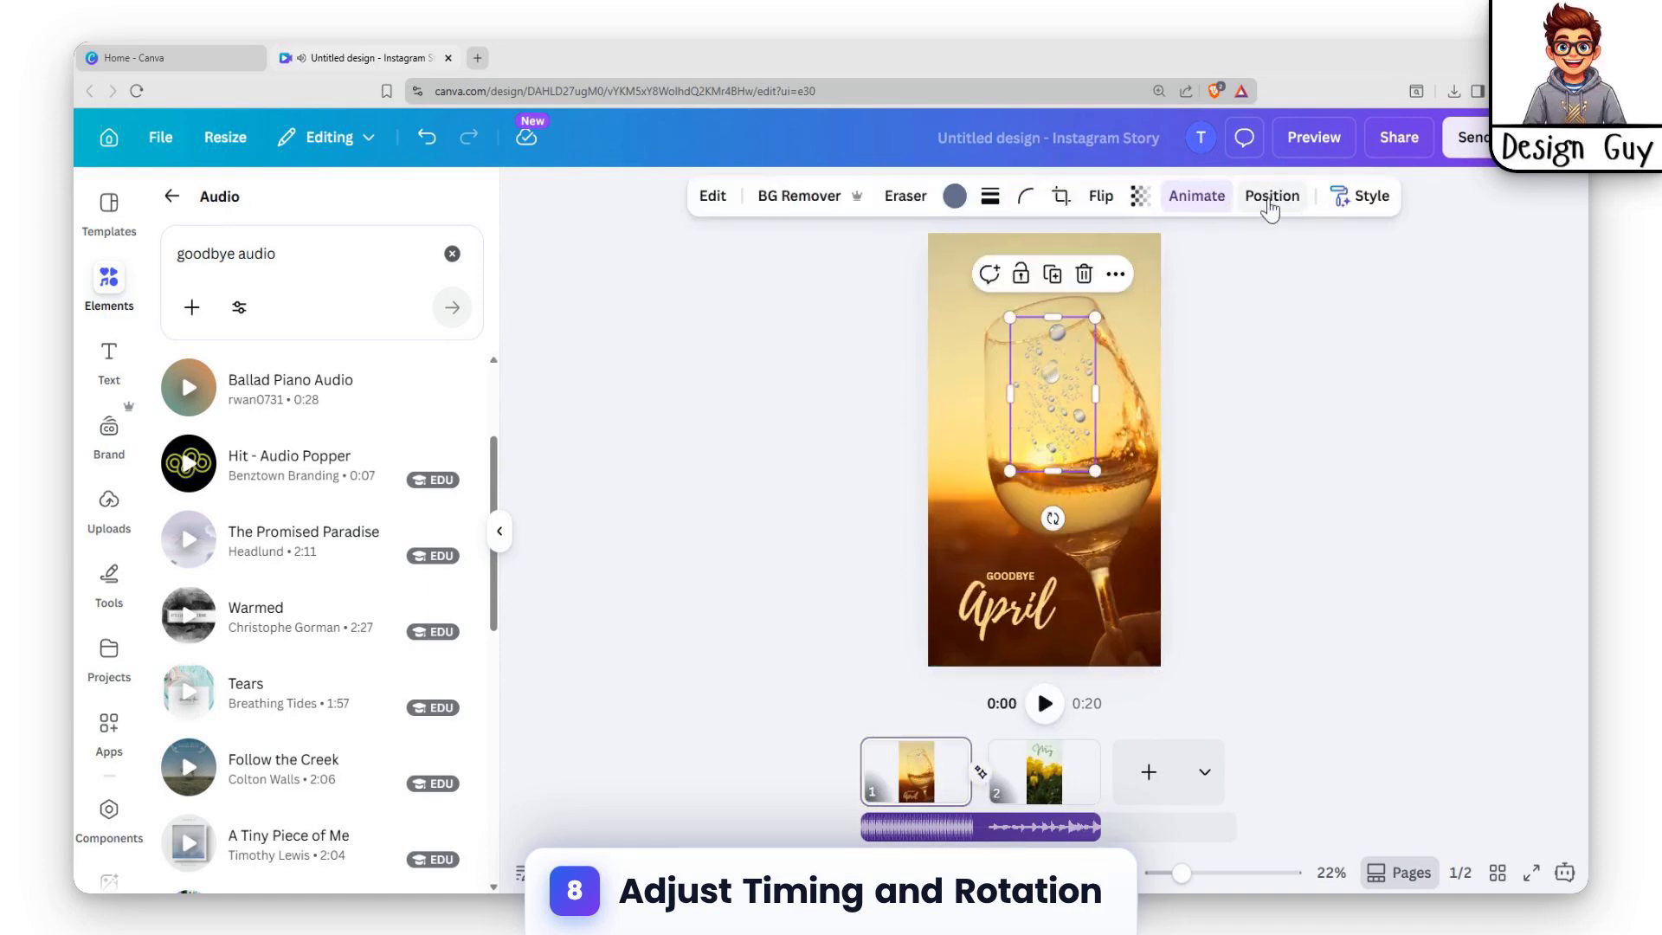
pyautogui.click(1195, 198)
pyautogui.scroll(-5, 259, 519)
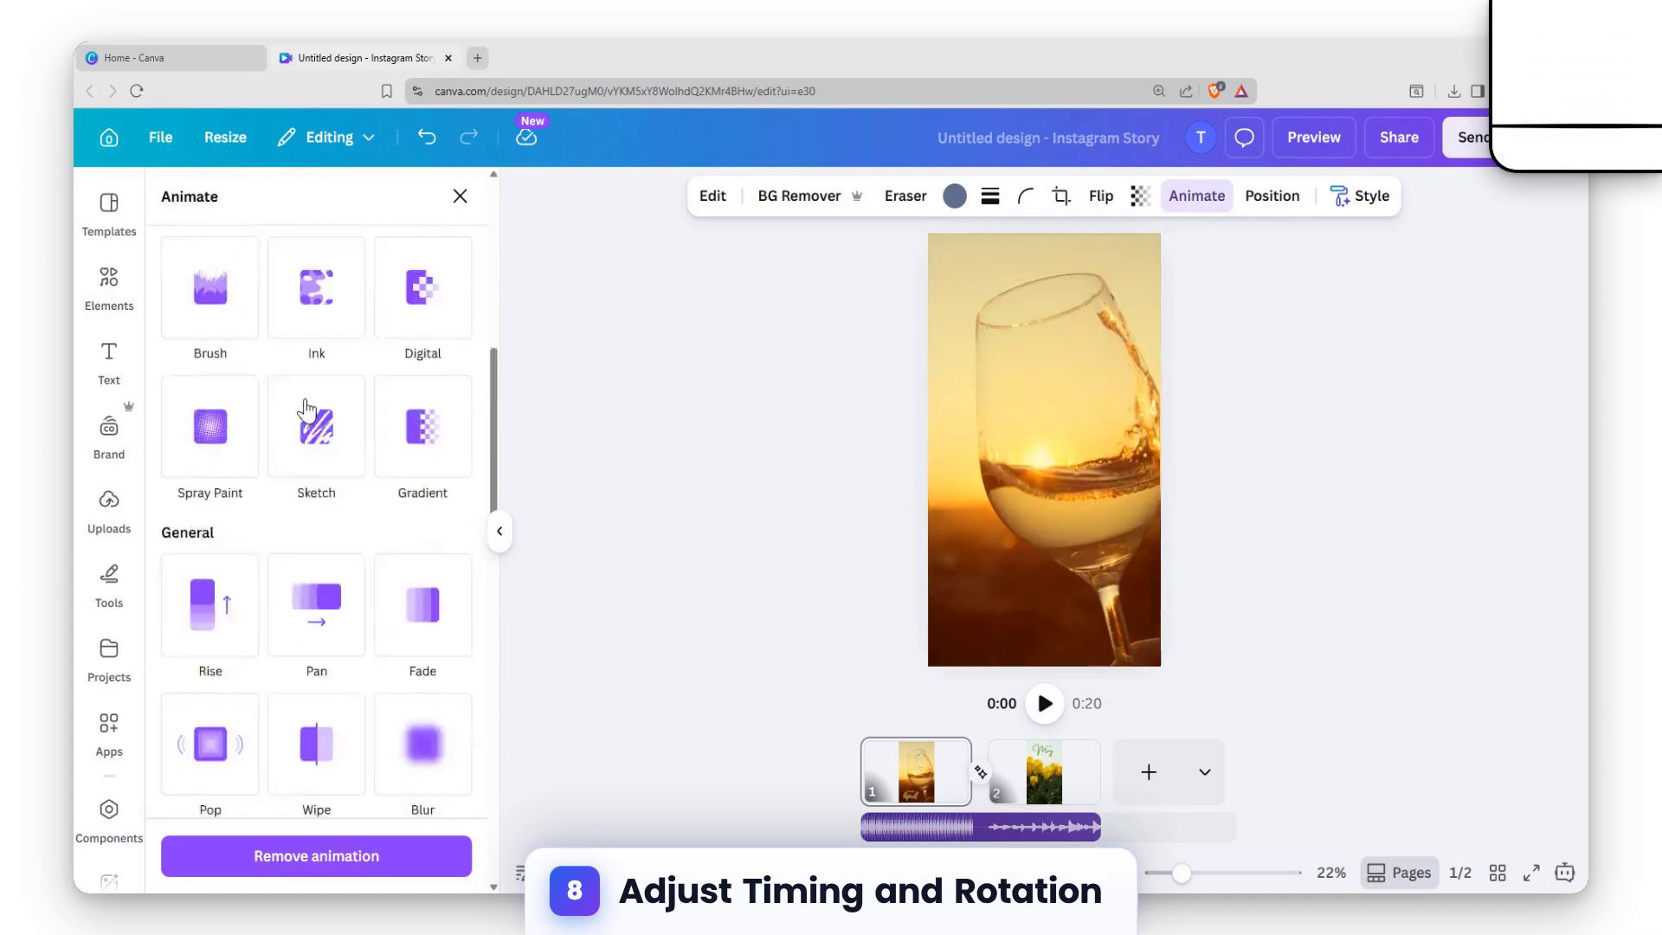
pyautogui.scroll(-3, 257, 459)
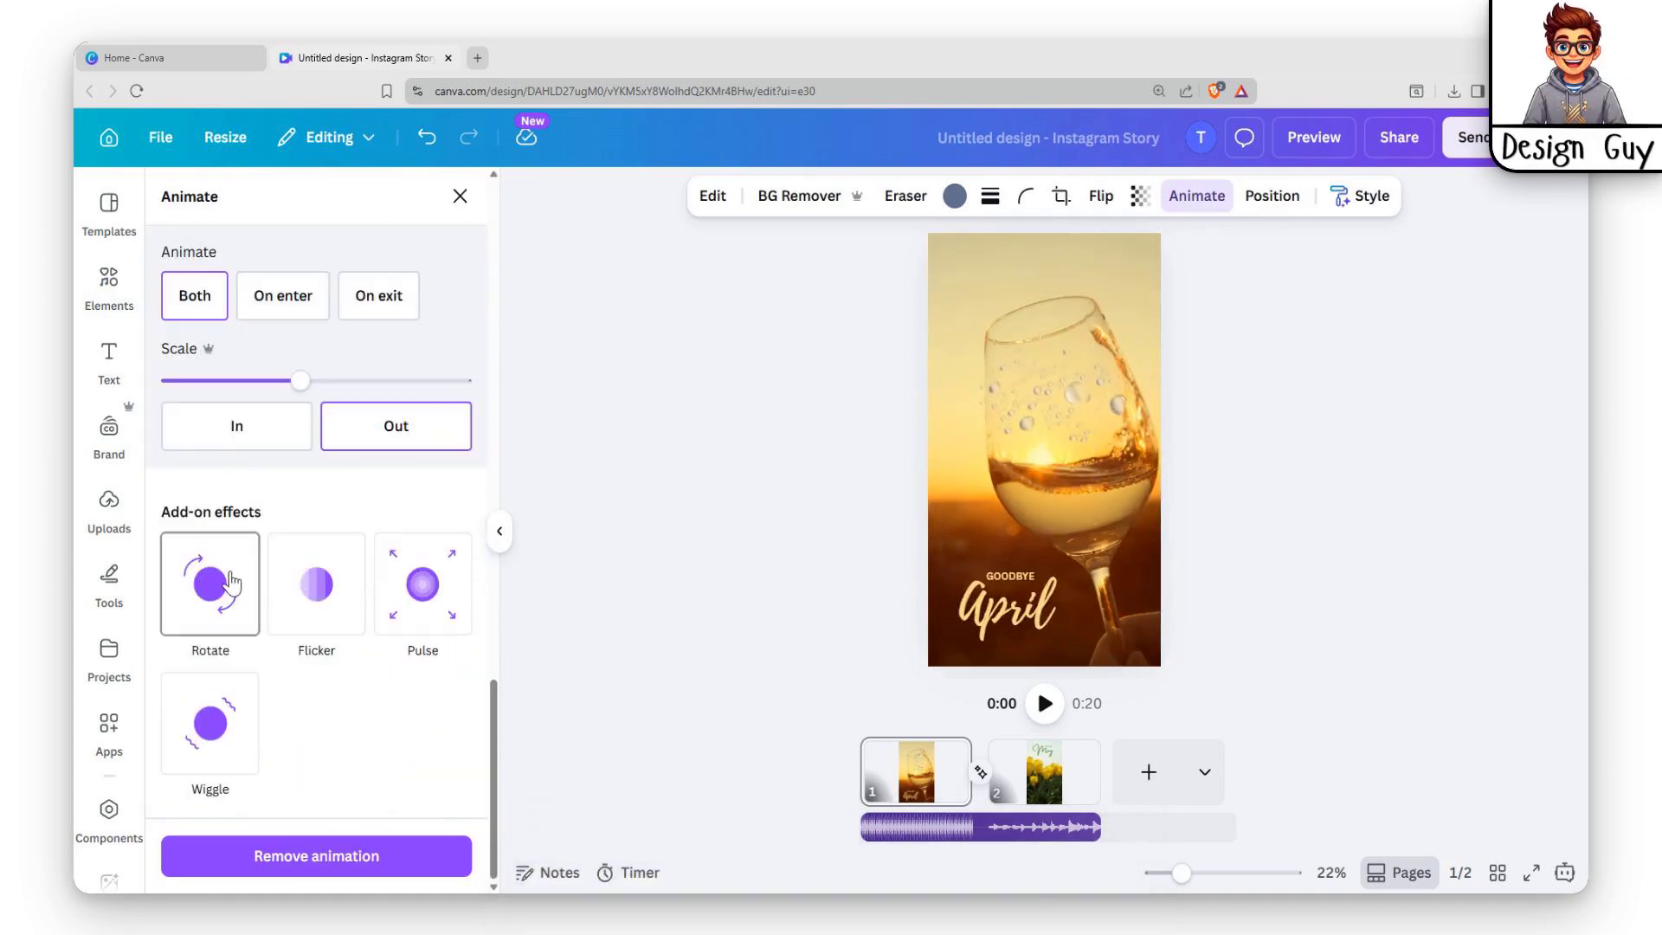
pyautogui.click(223, 567)
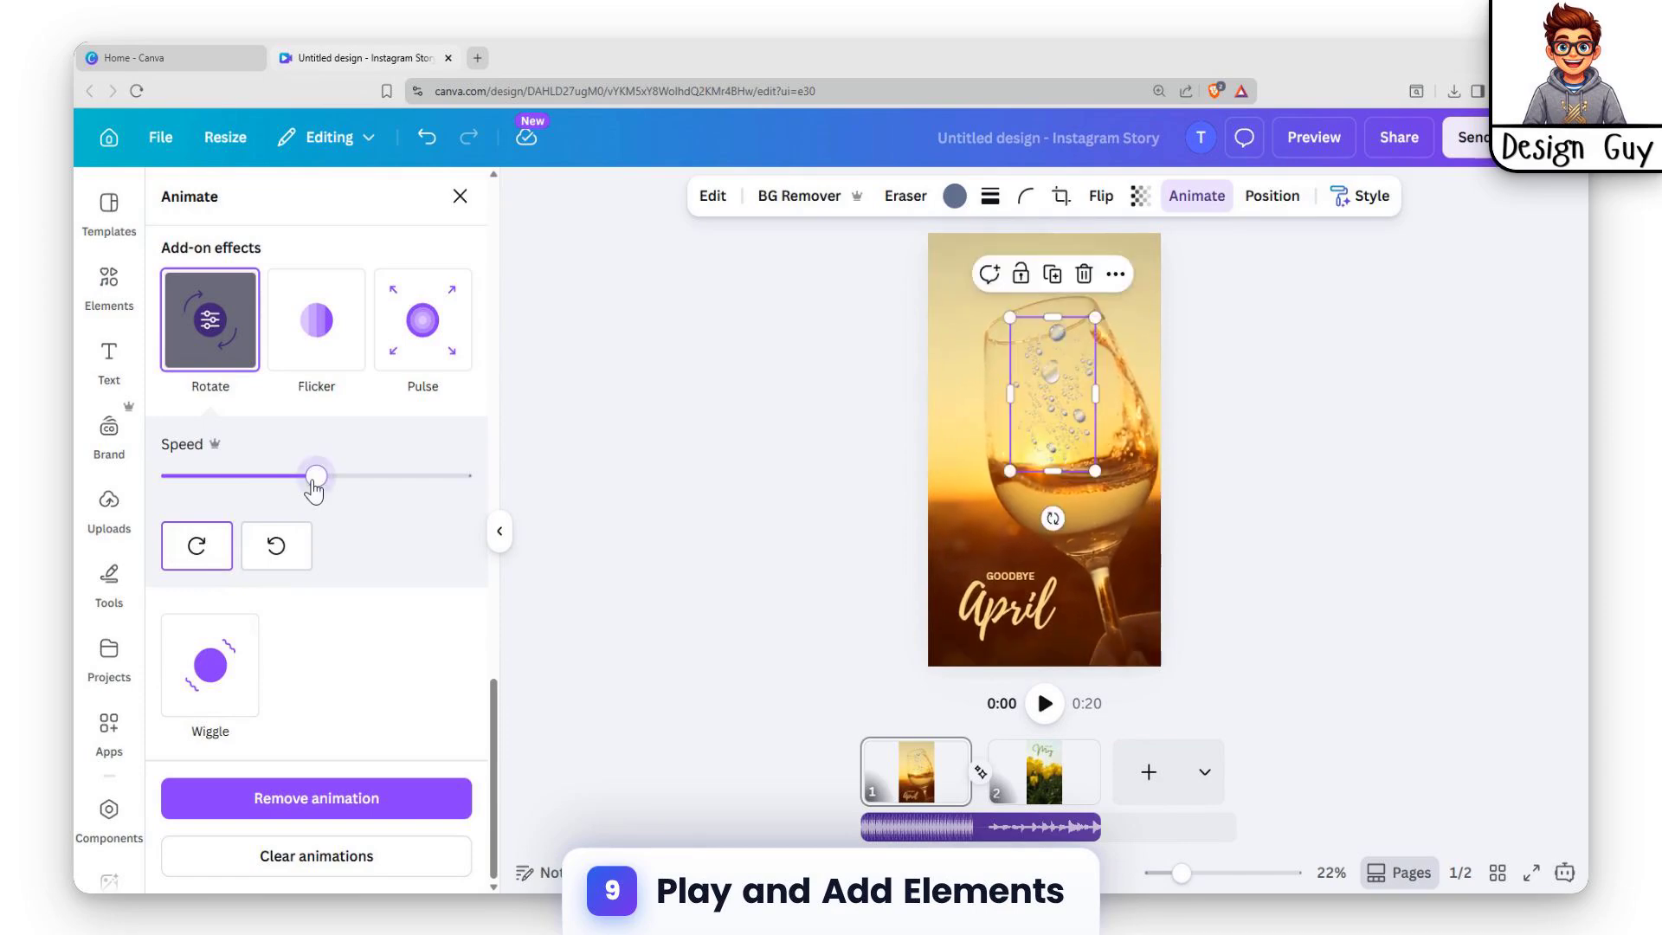
pyautogui.moveTo(315, 477); pyautogui.dragTo(382, 485)
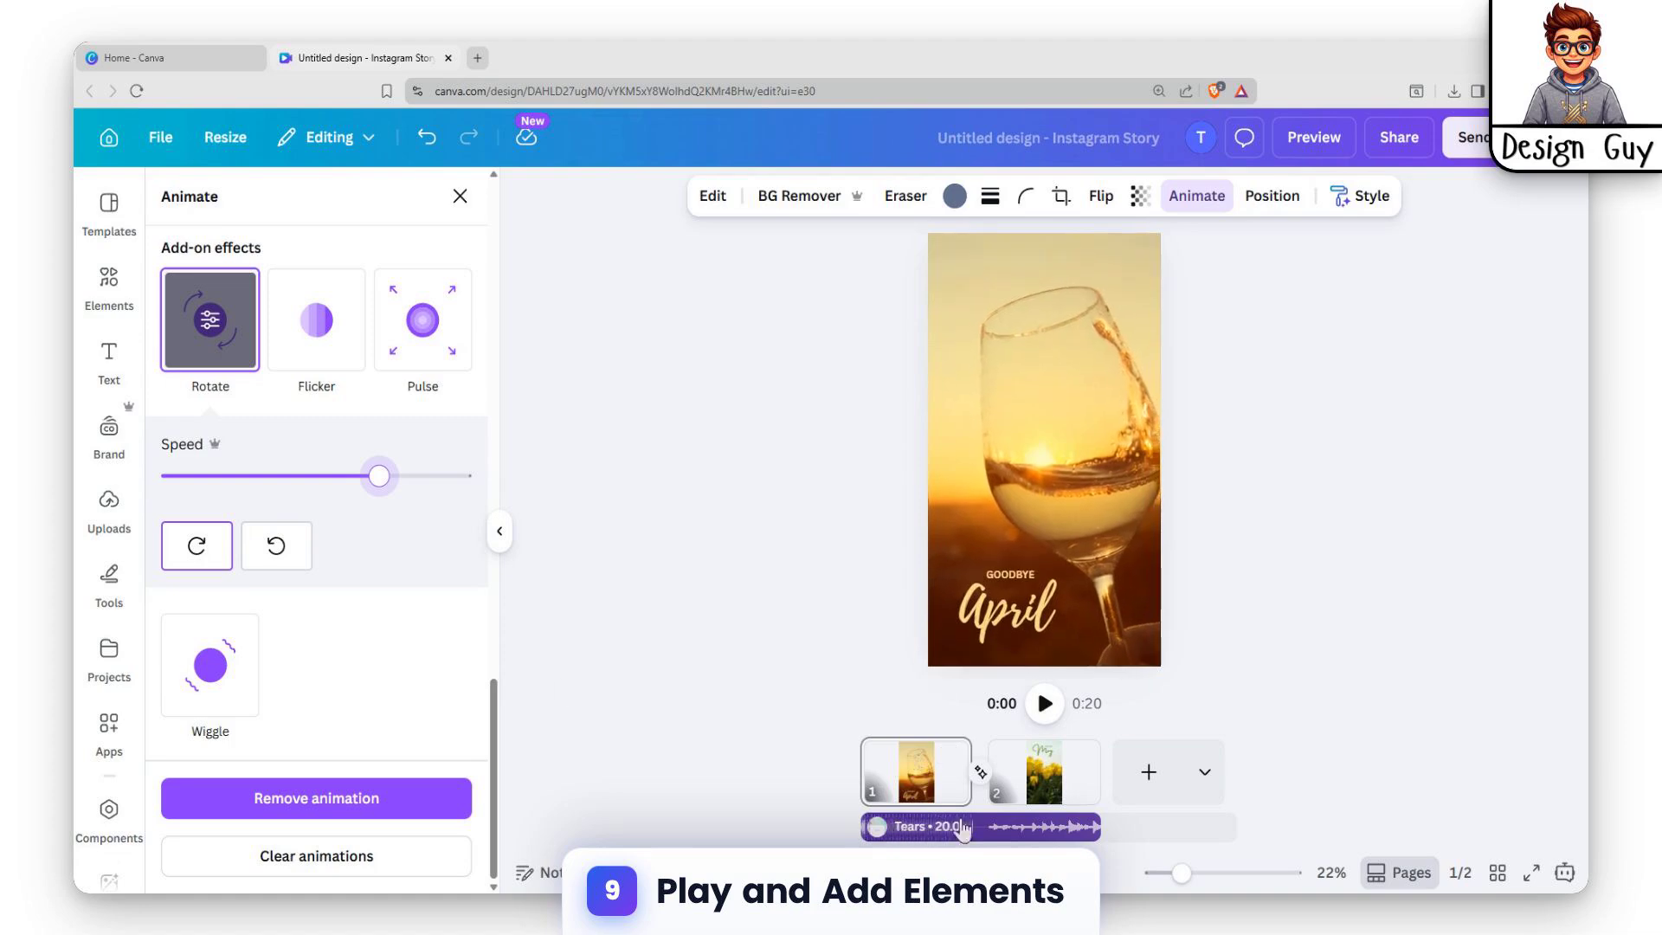
pyautogui.click(1044, 703)
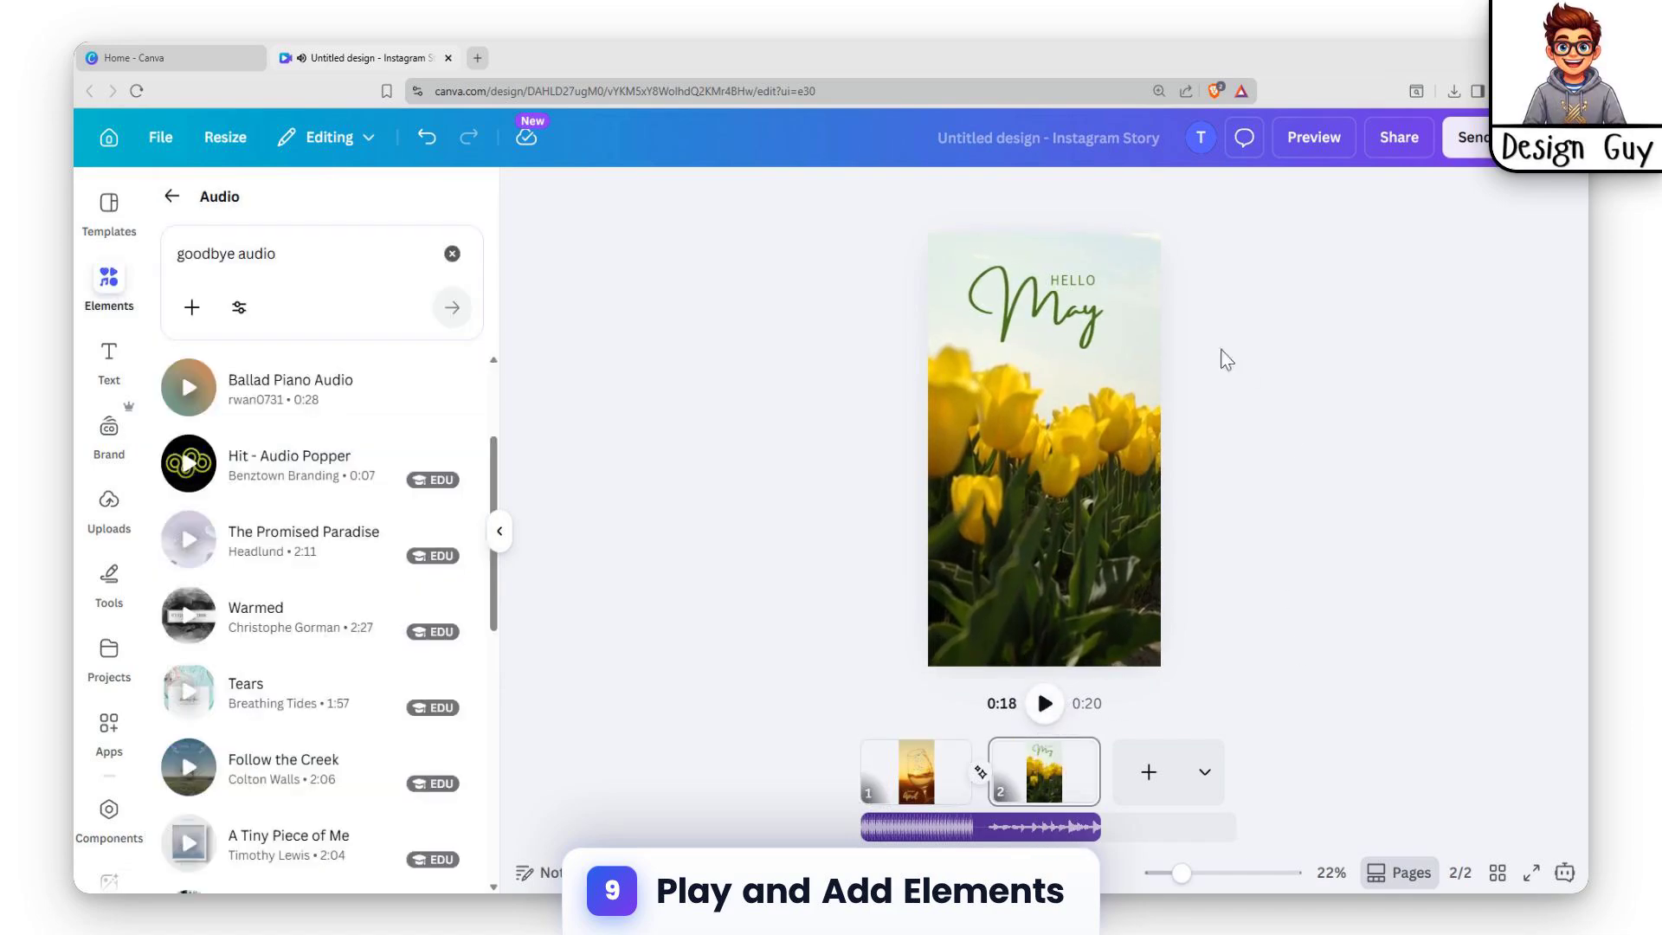
# Add the scattered pink petals graphic from the recommended elements to the tulip page and place it over the "Hello May" text.
pyautogui.click(179, 234)
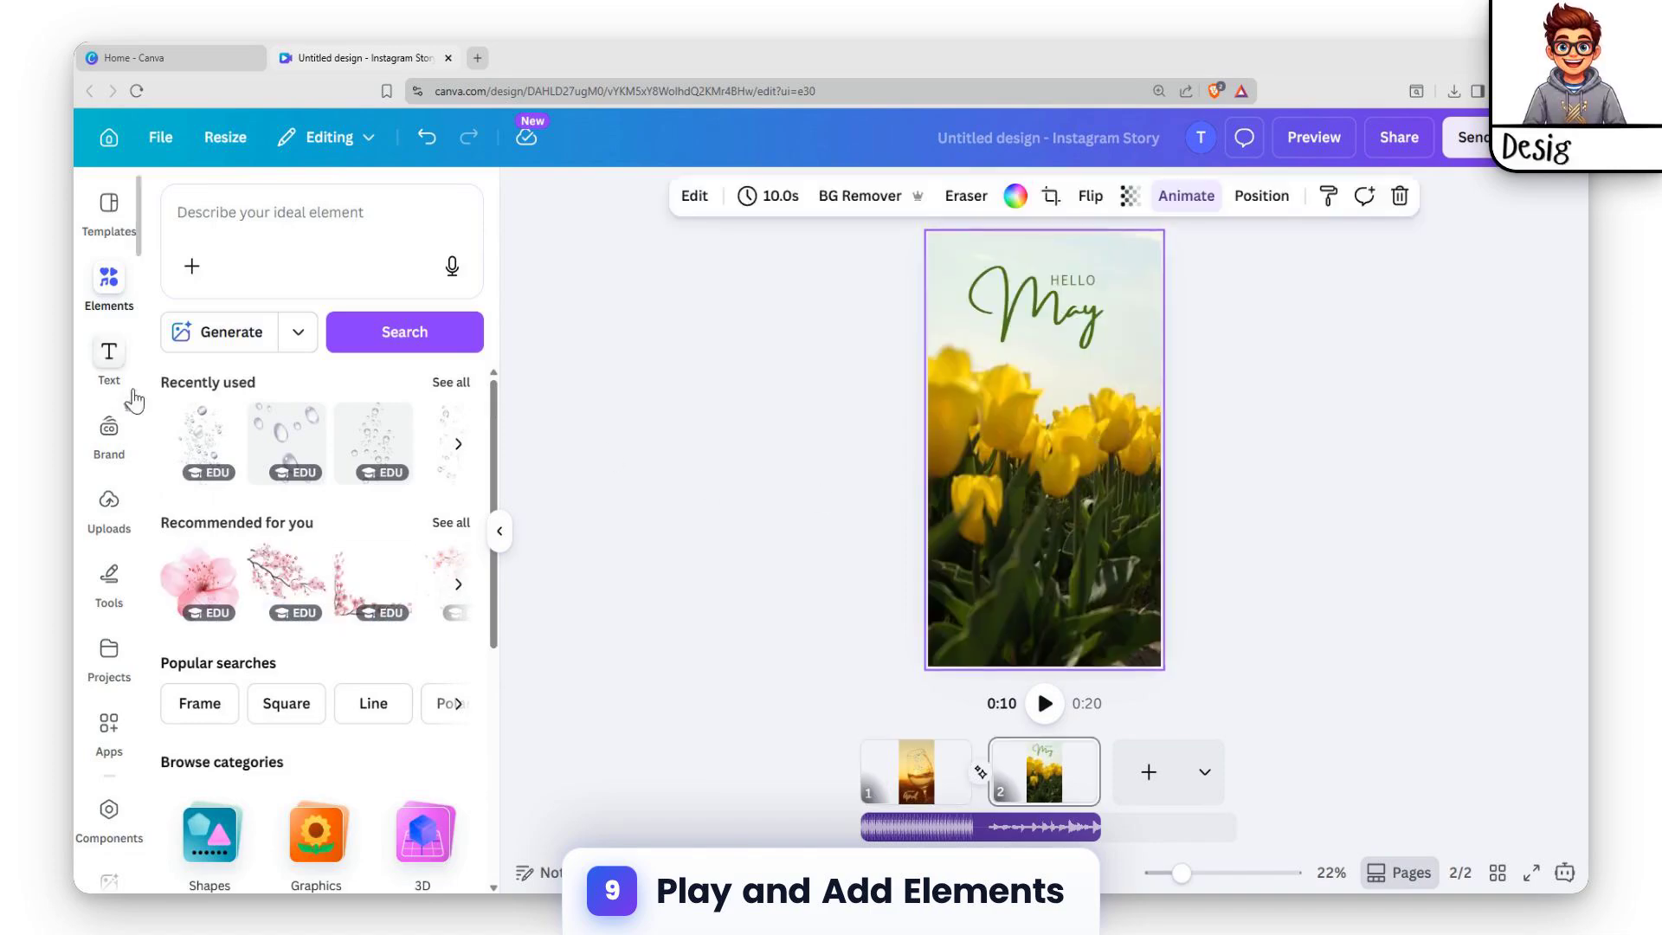
pyautogui.click(109, 355)
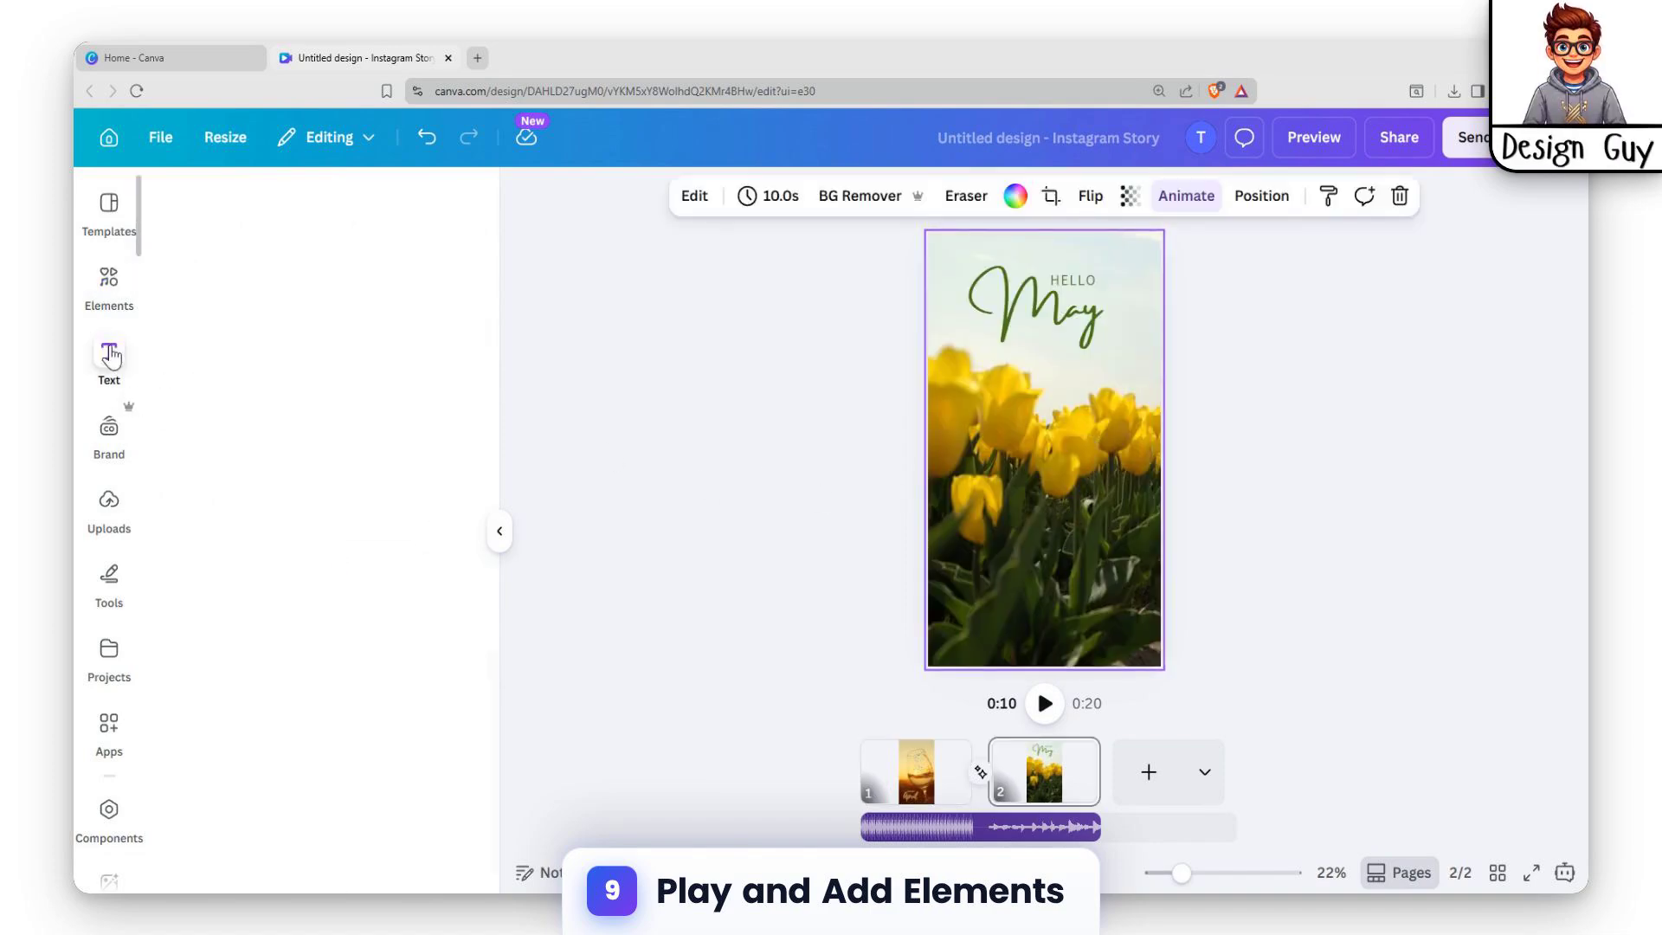
pyautogui.click(112, 282)
pyautogui.scroll(-5, 333, 498)
pyautogui.click(458, 540)
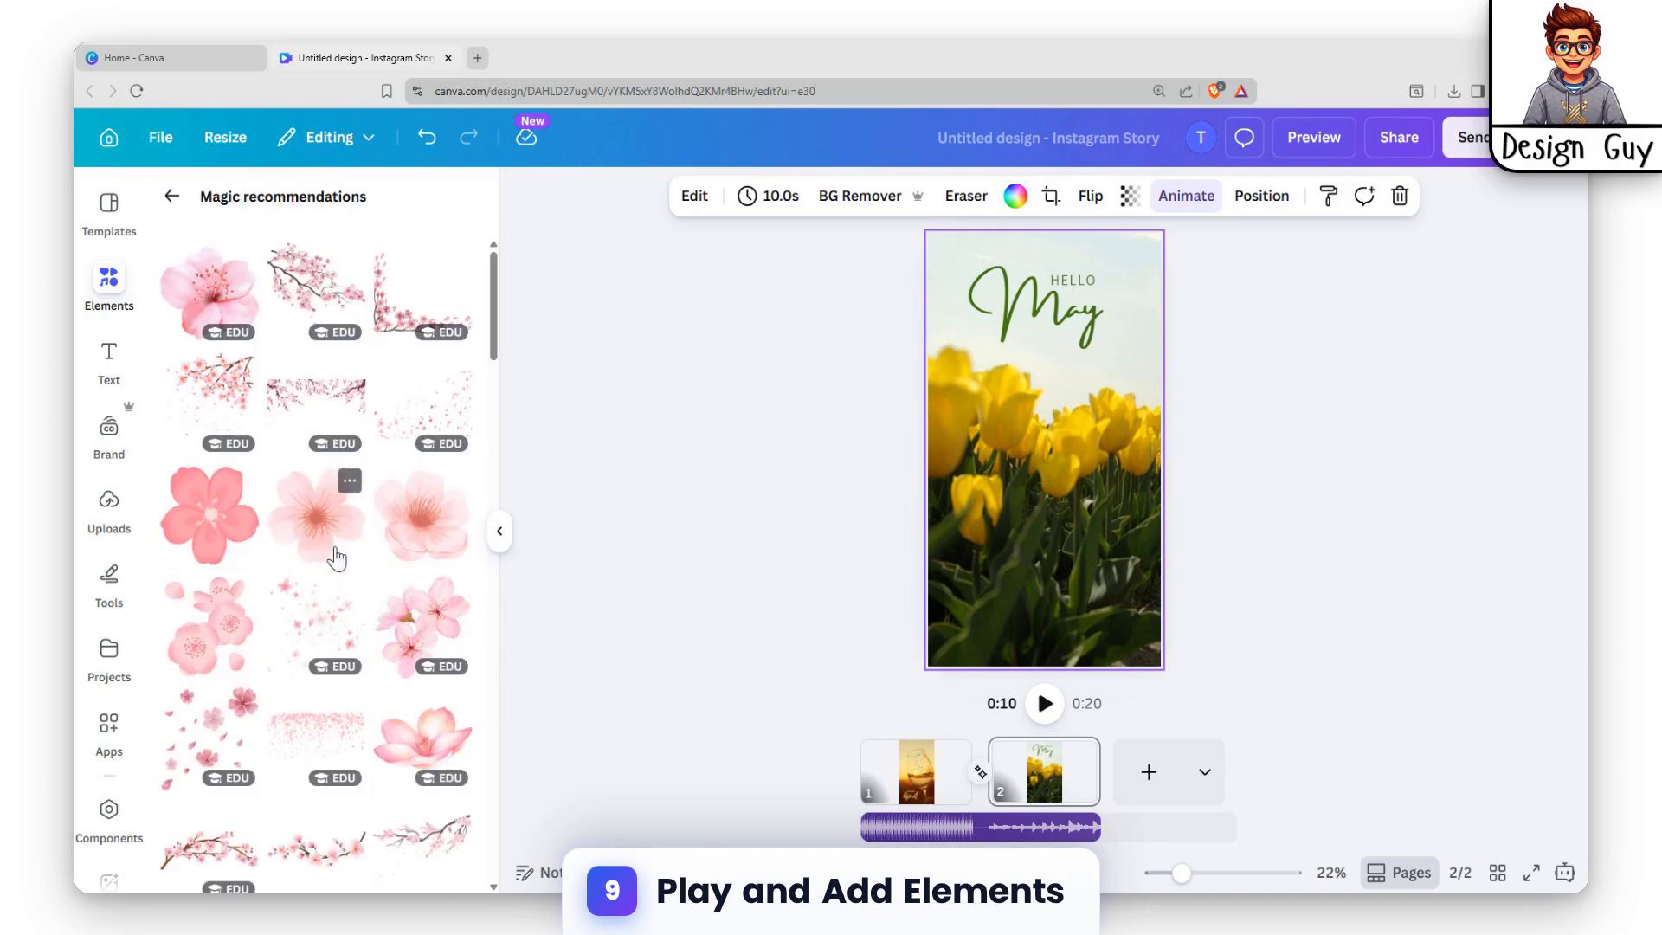
pyautogui.click(422, 394)
pyautogui.moveTo(1087, 427); pyautogui.dragTo(1142, 302)
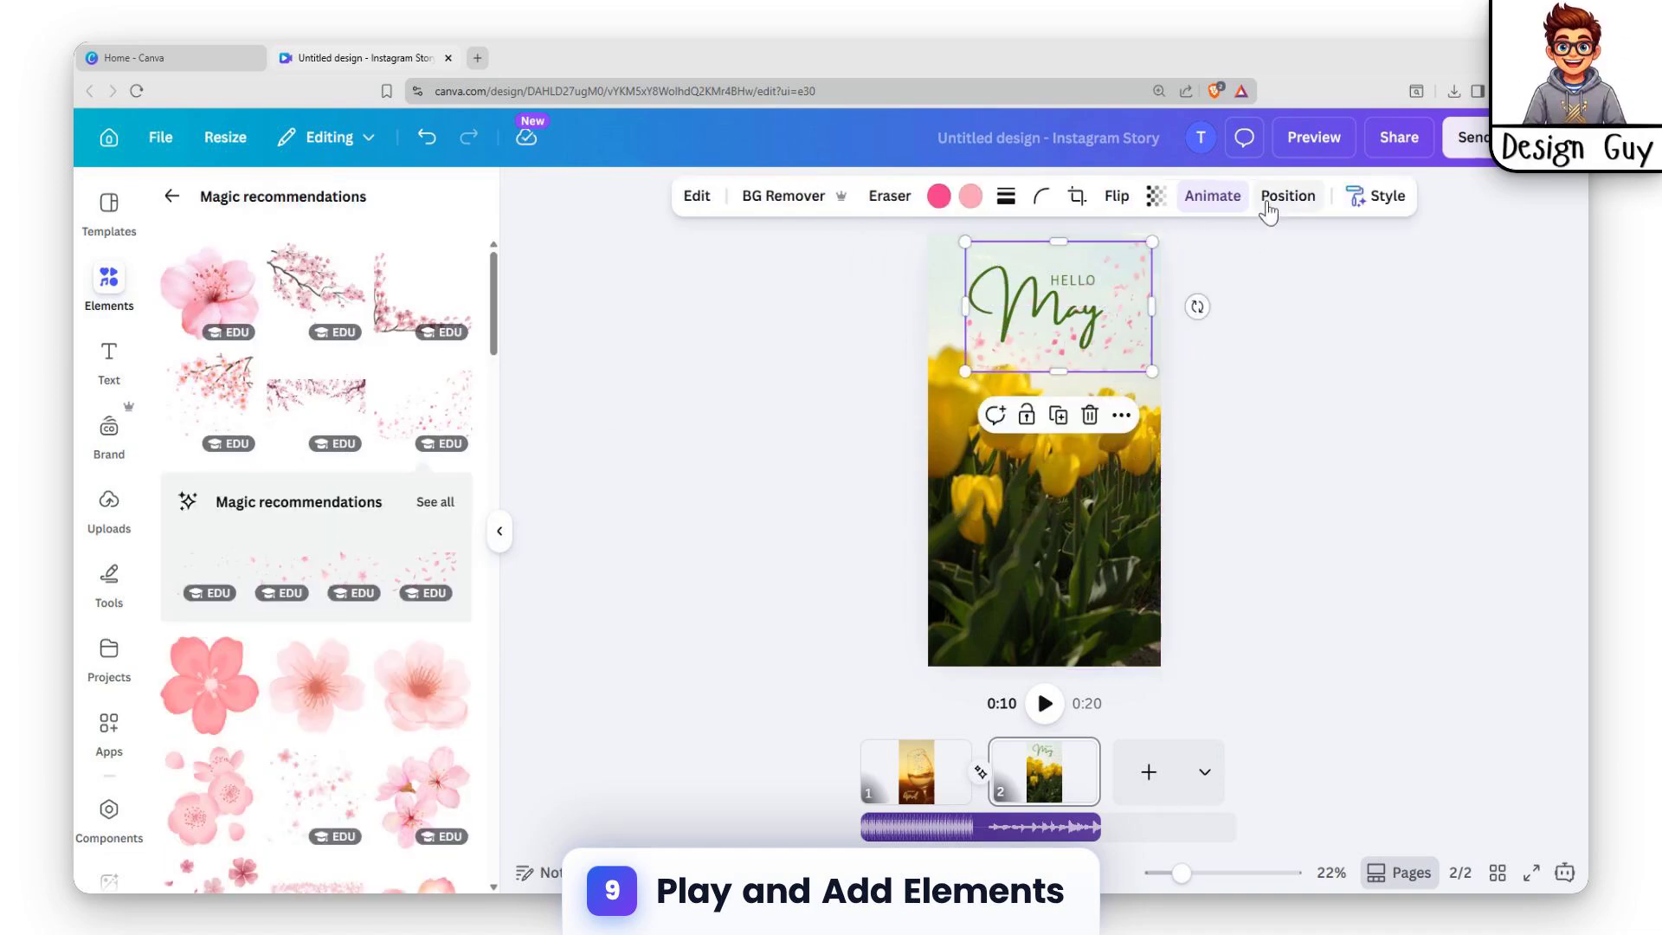
# Apply the Breathe animation to the pink petals graphic and raise its scale to about 80% of the range.
pyautogui.click(1212, 195)
pyautogui.scroll(3, 289, 482)
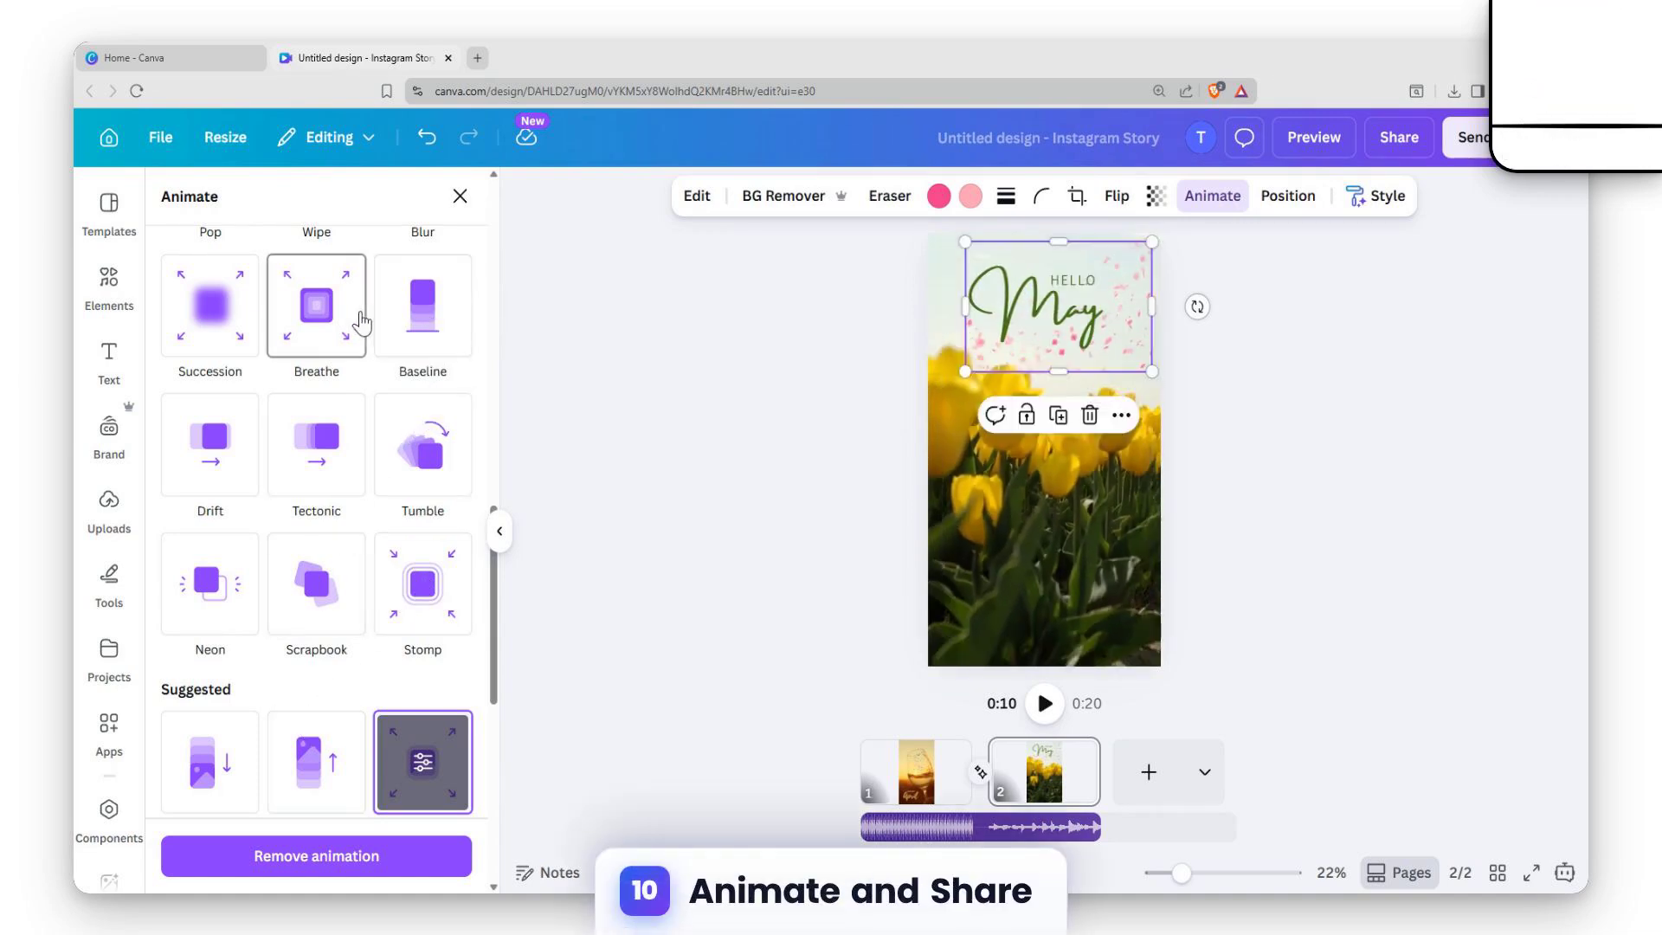
pyautogui.scroll(2, 355, 337)
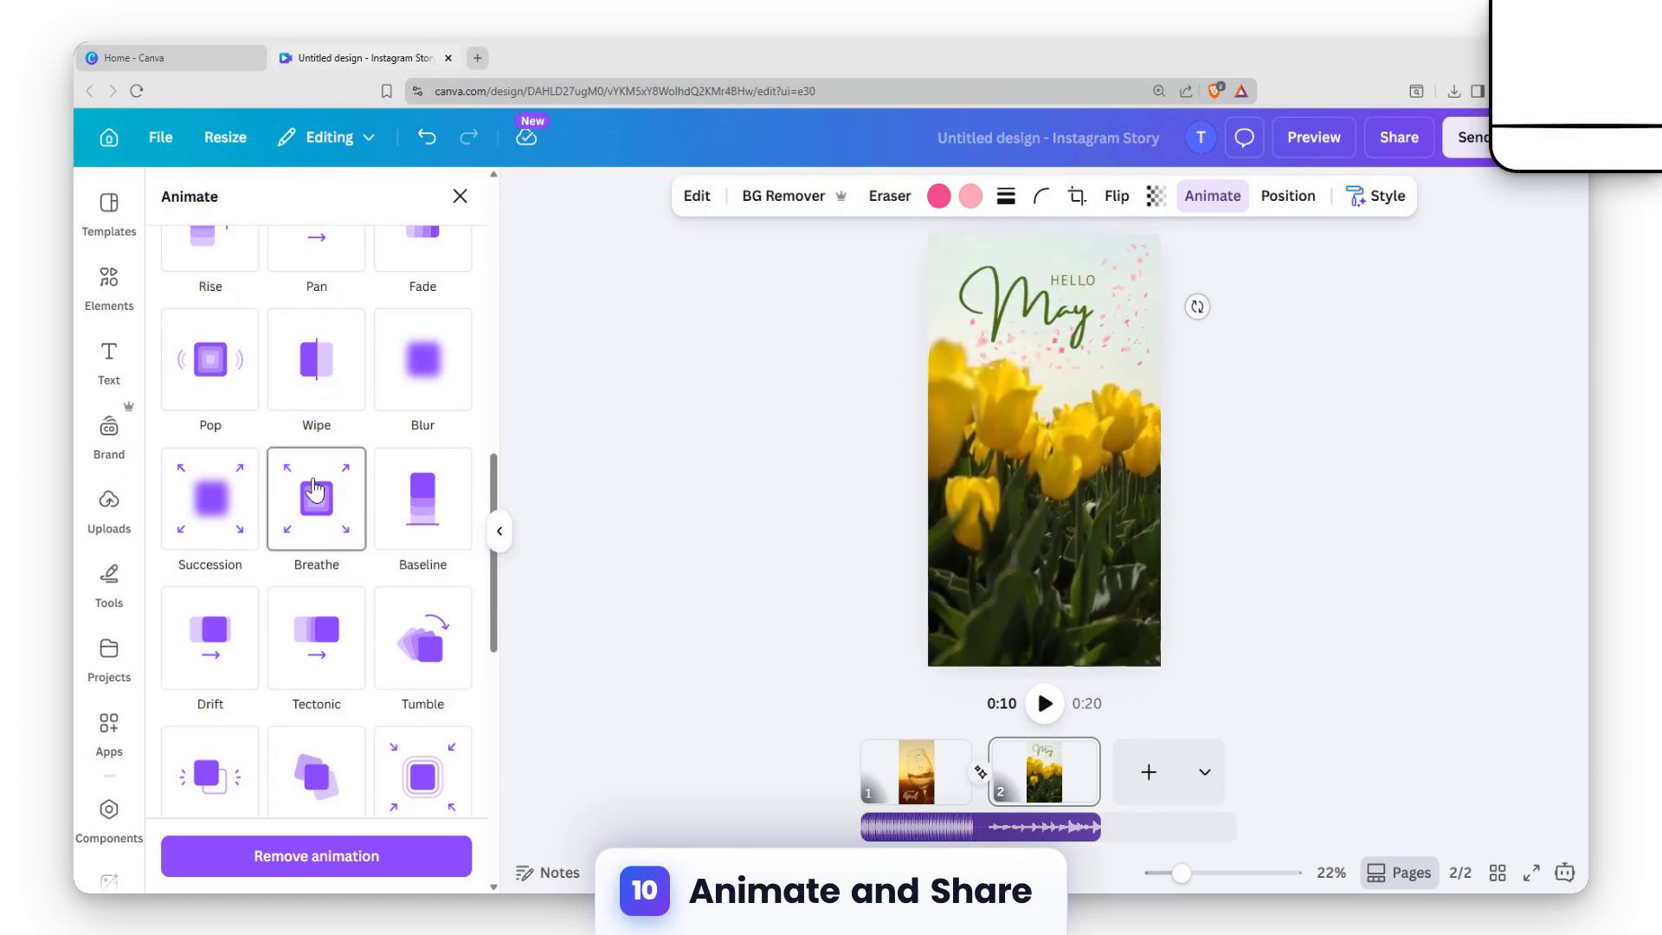
pyautogui.click(314, 490)
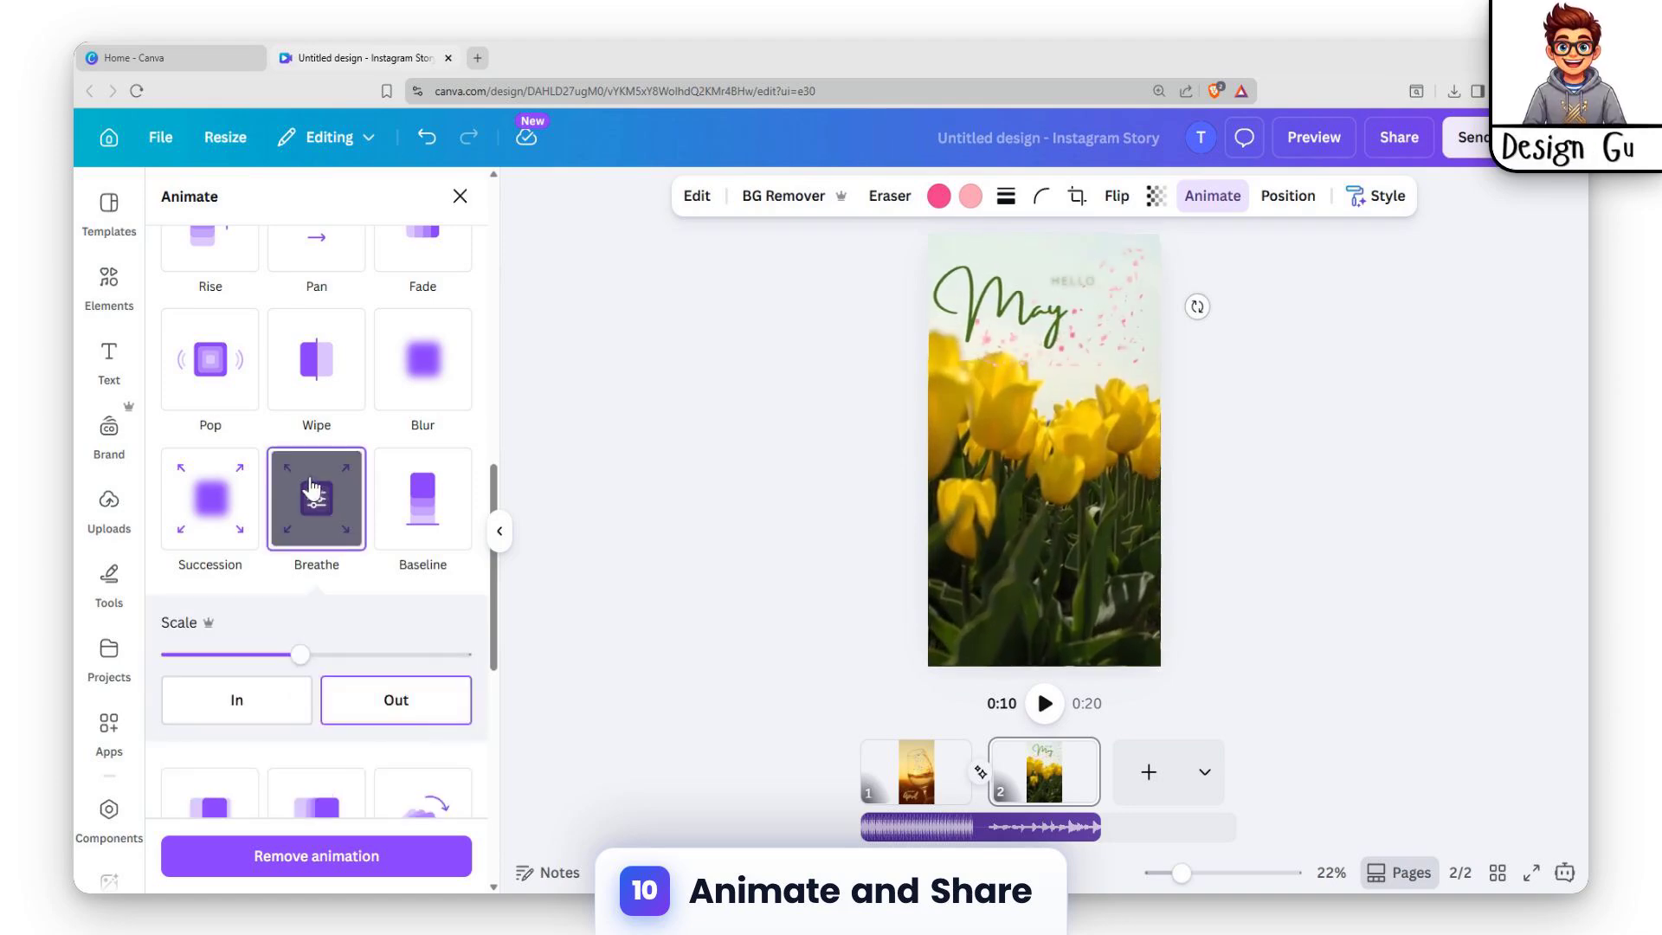
pyautogui.moveTo(303, 655); pyautogui.dragTo(414, 658)
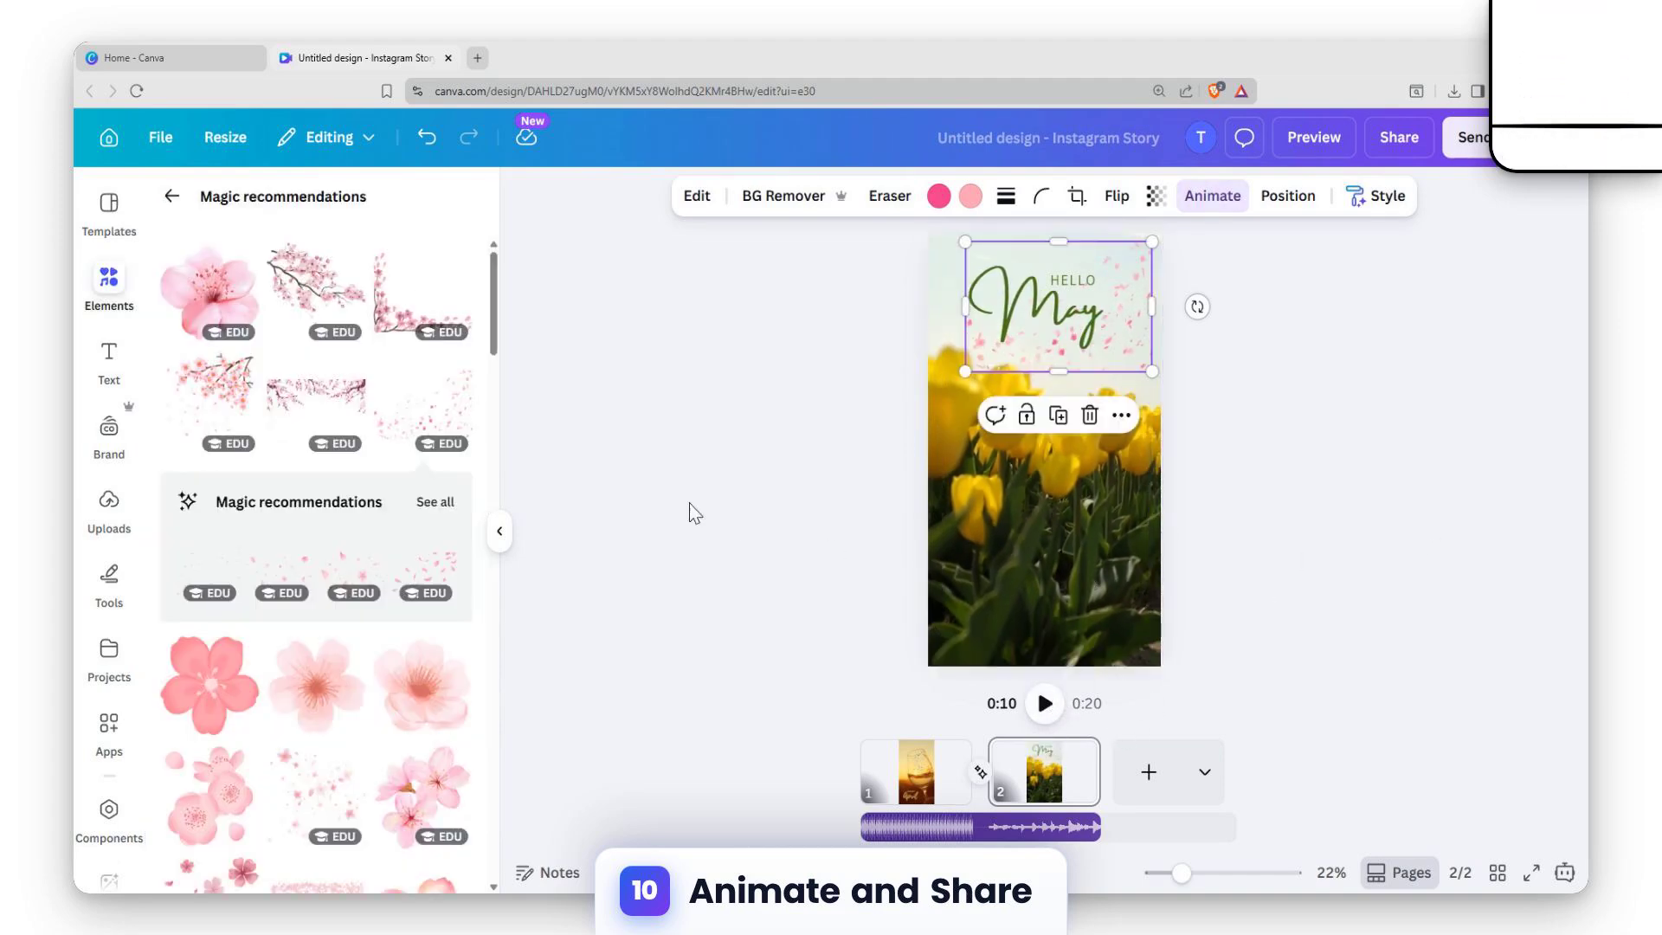
pyautogui.click(690, 509)
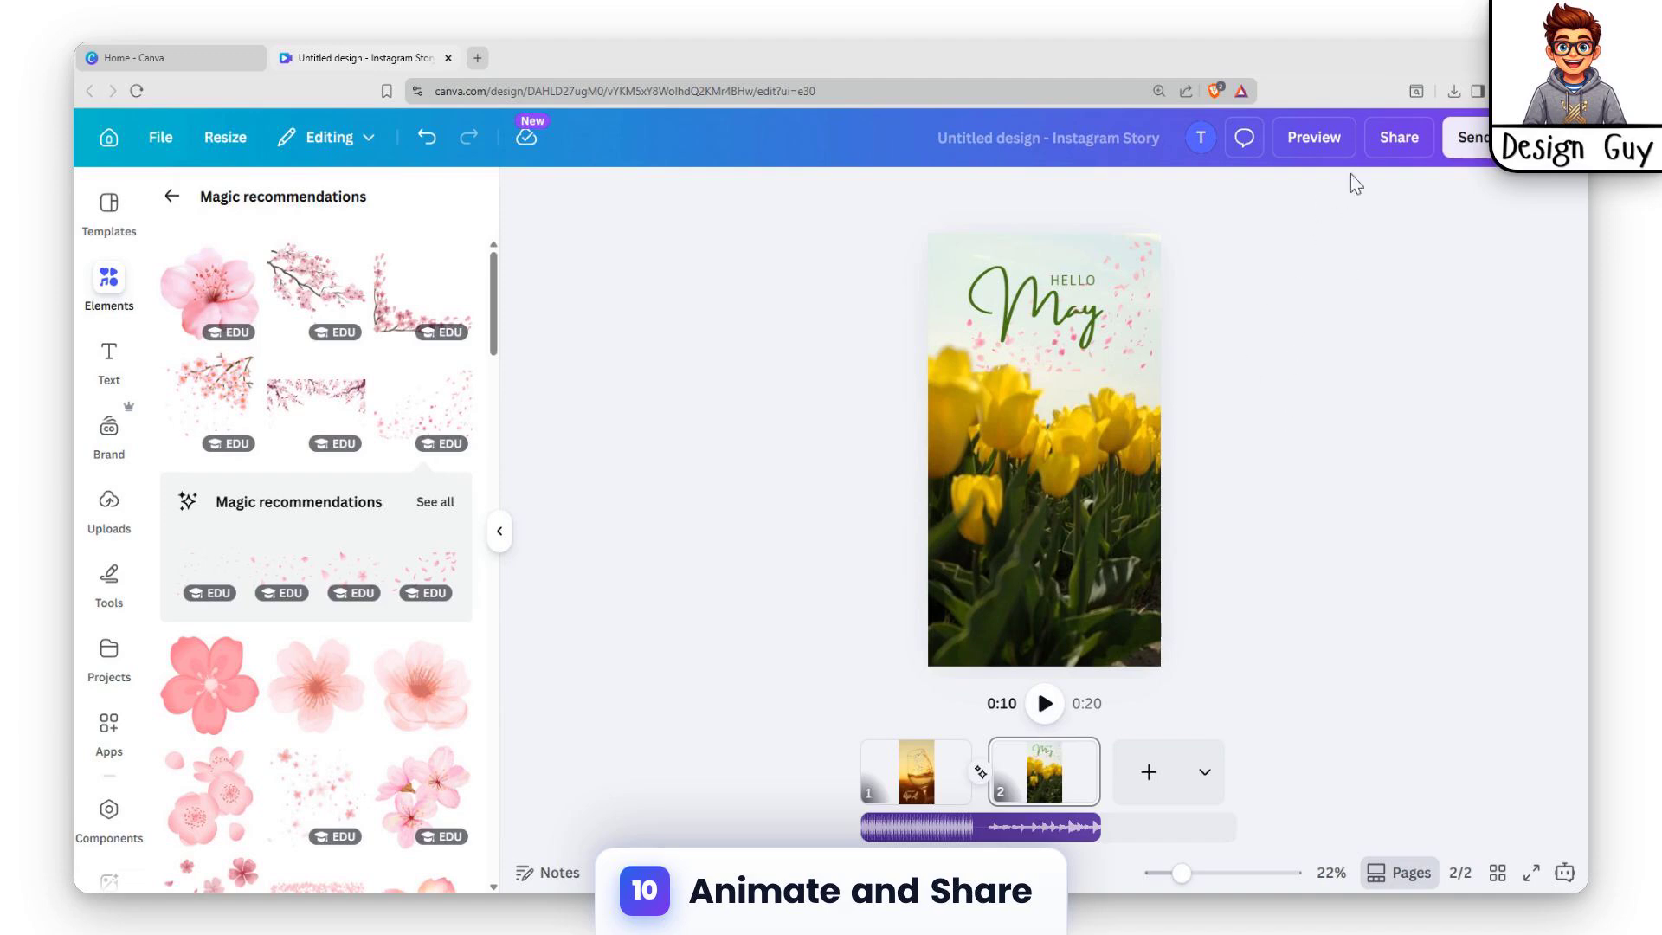
# Set up the story's download as an MP4 video in 4K (UHD) quality with pages 1–2 selected.
pyautogui.click(1398, 137)
pyautogui.click(1236, 616)
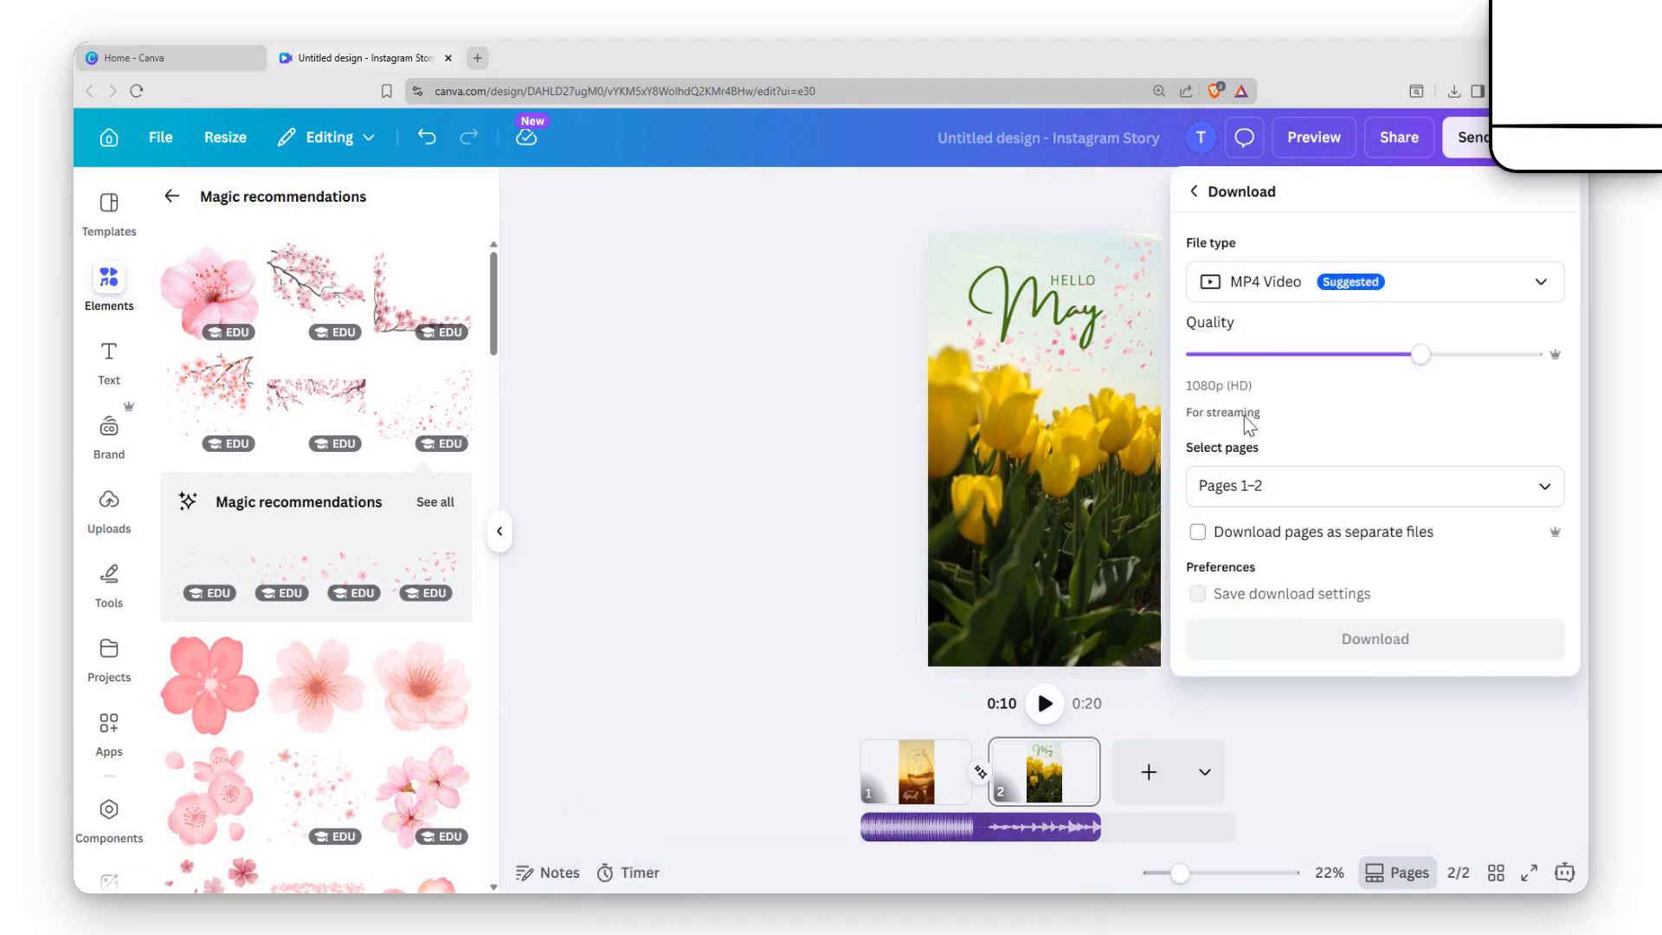
pyautogui.moveTo(1420, 354); pyautogui.dragTo(1582, 357)
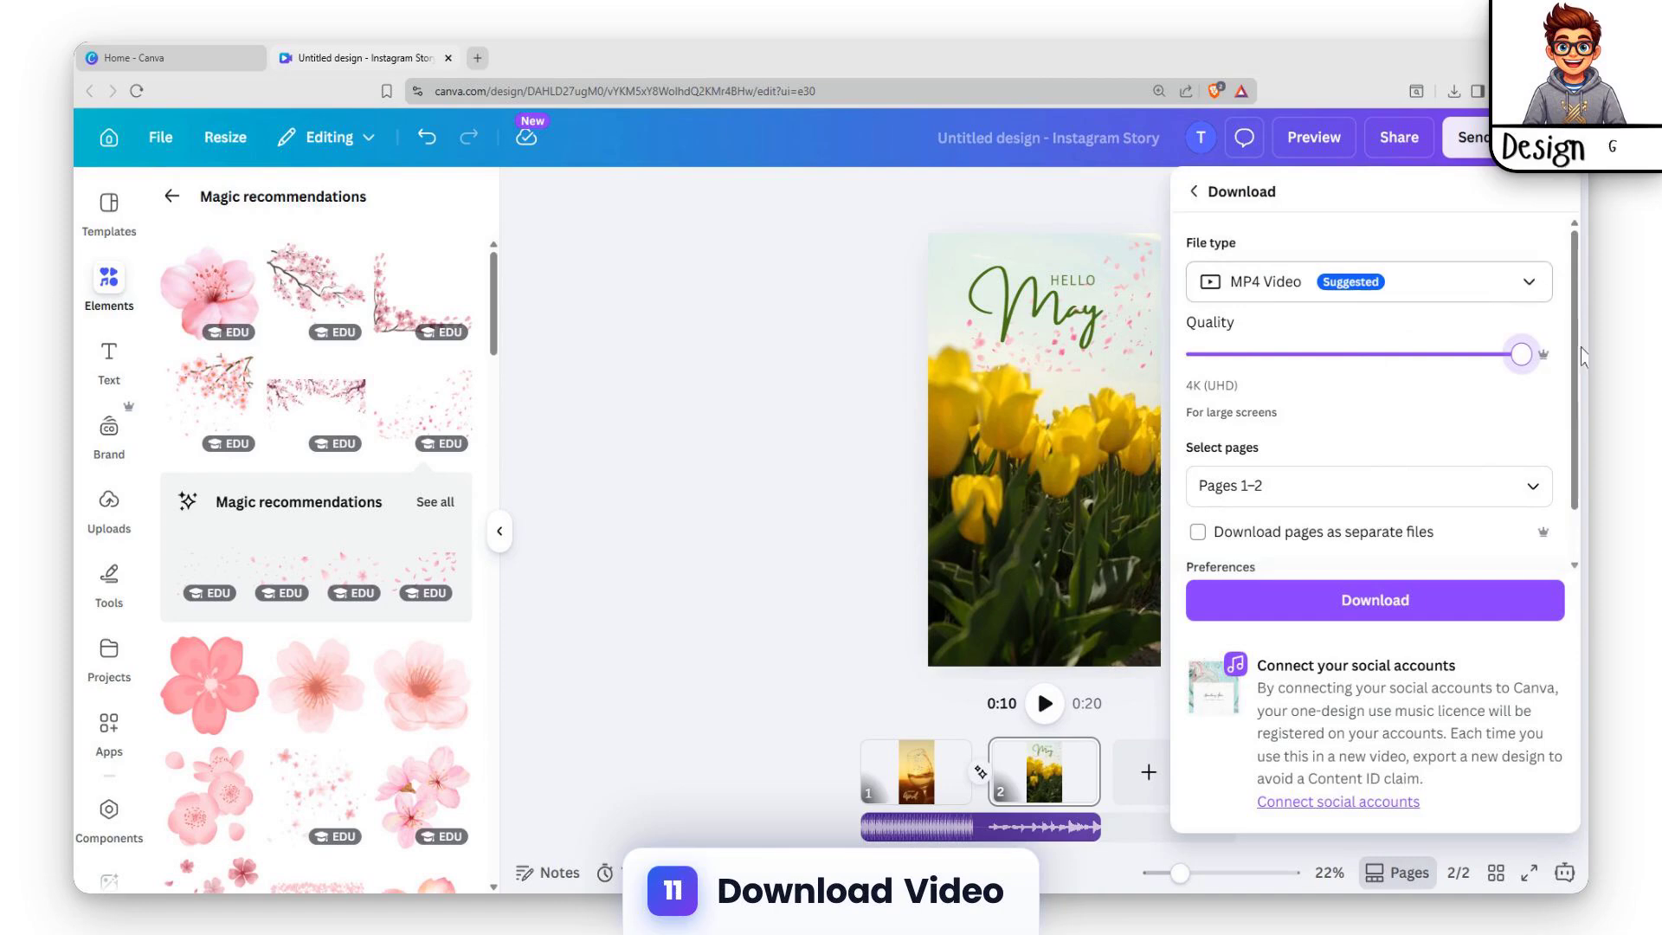
pyautogui.click(1420, 484)
pyautogui.click(1394, 472)
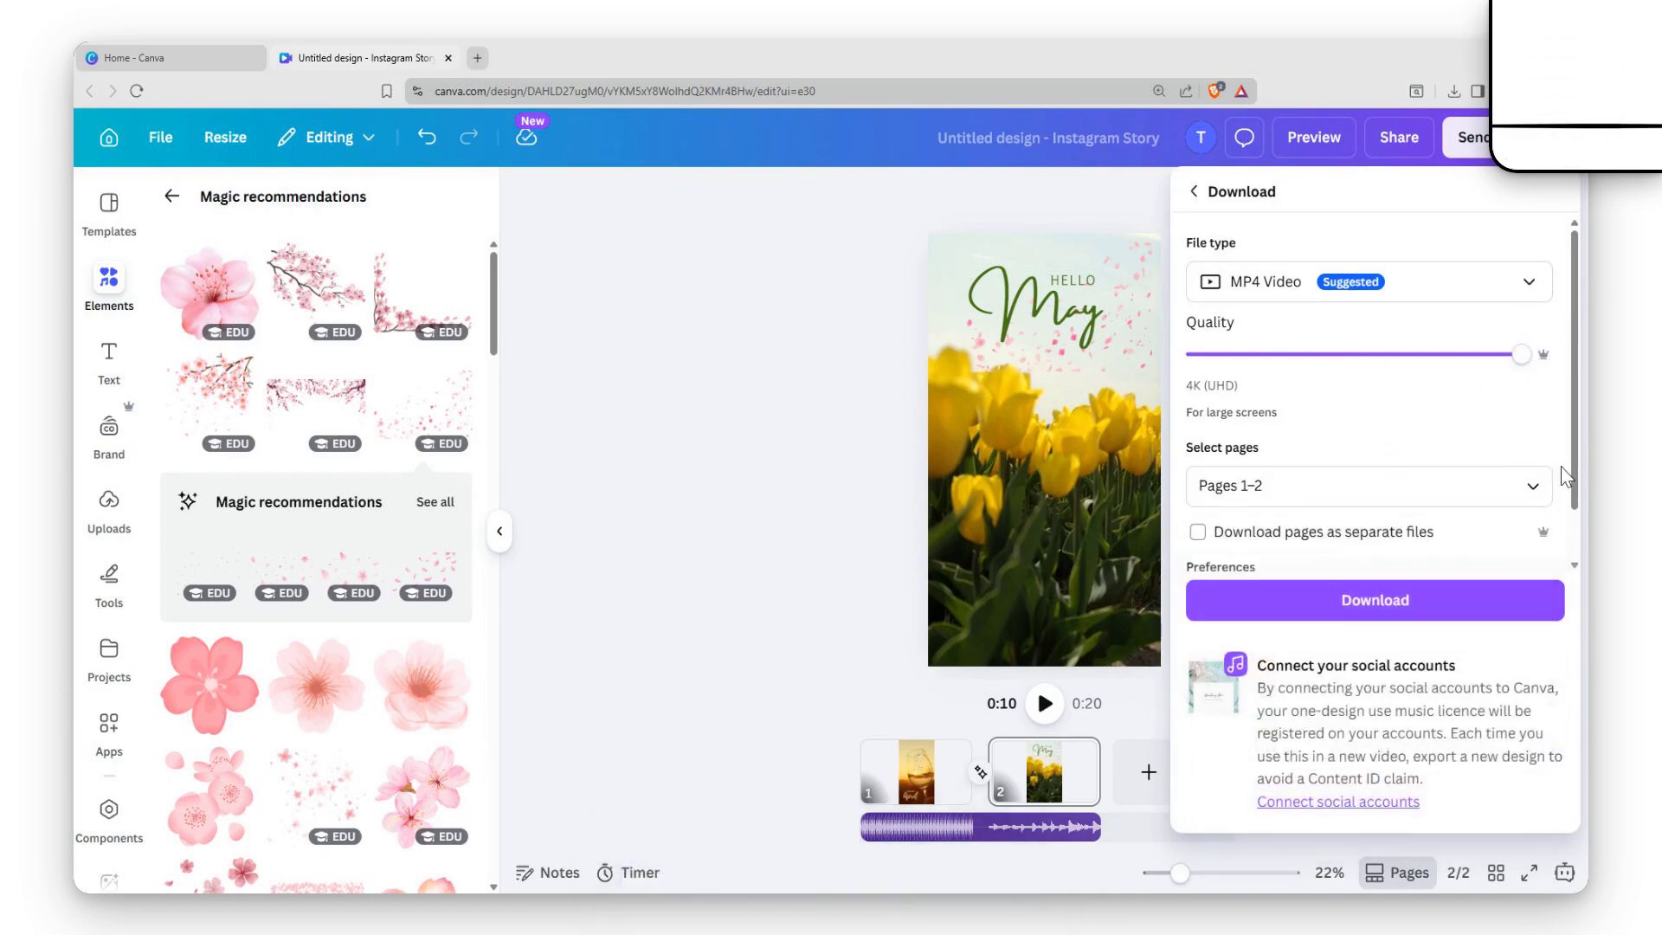